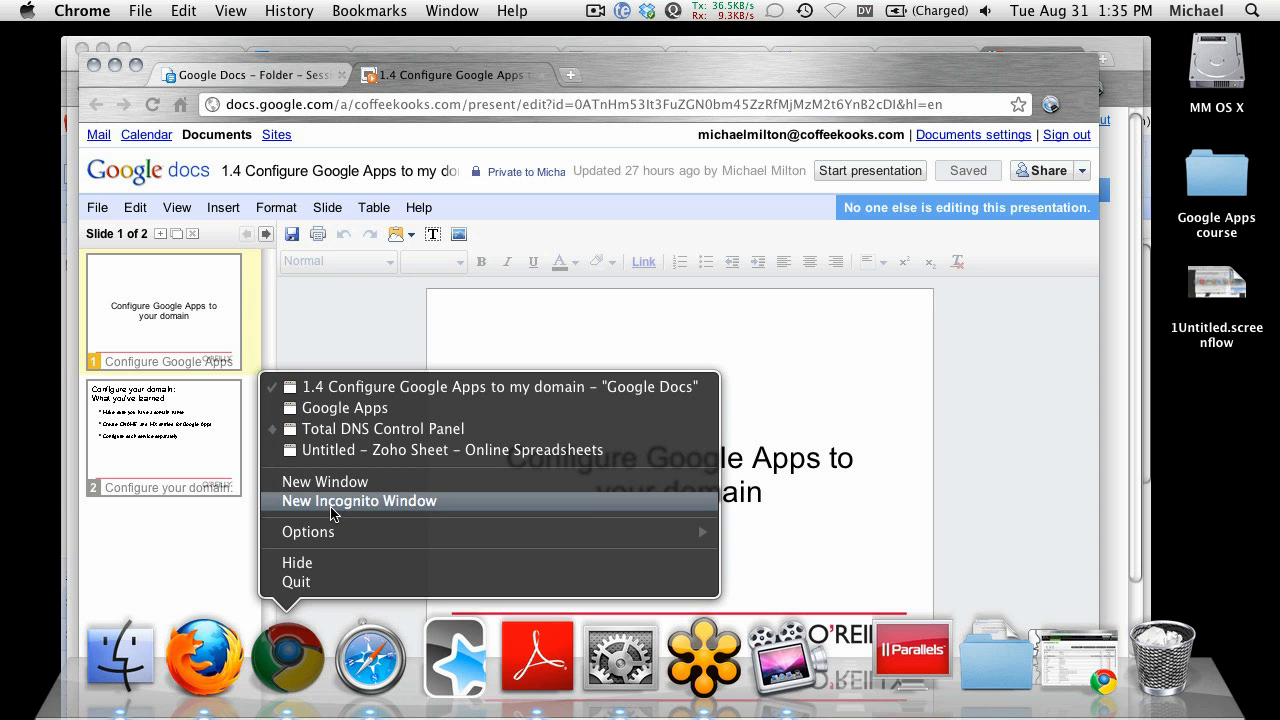
Open a new incognito window, enlarge it, and search the web for "Google Apps".
left_click(333, 510)
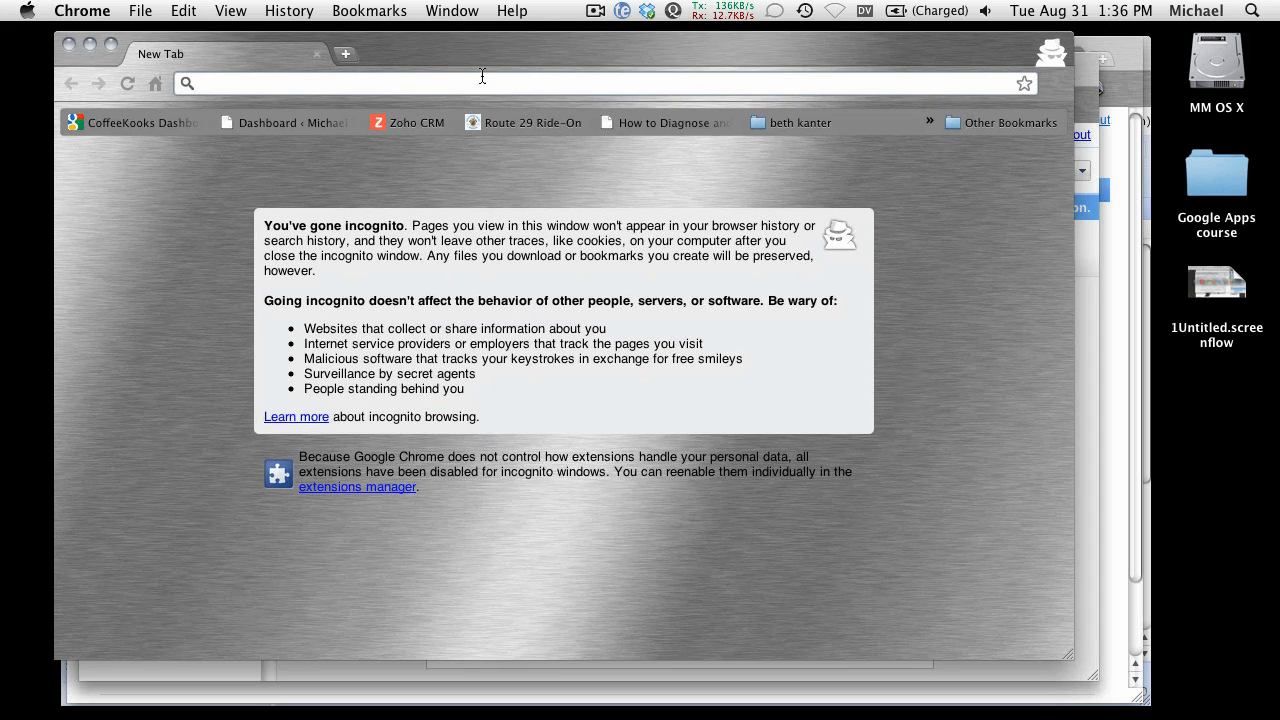
left_click_drag(1073, 649, 1165, 712)
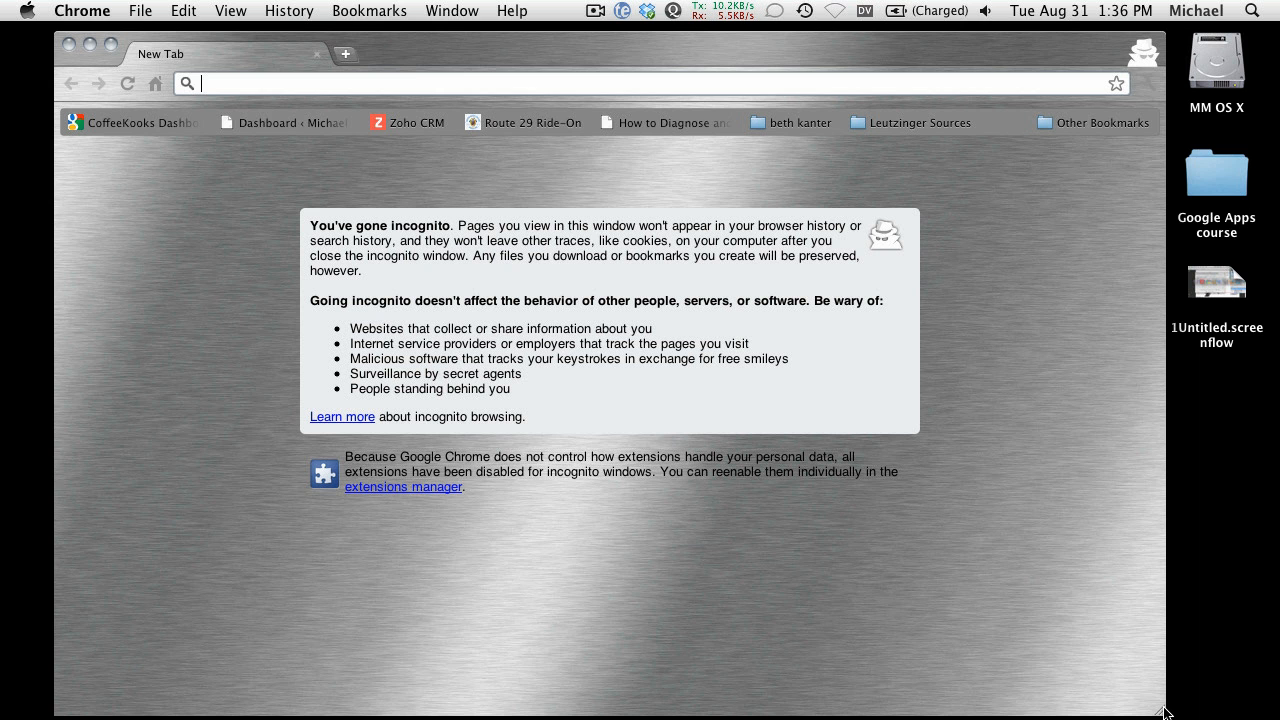
type("Google Apps")
key("Return")
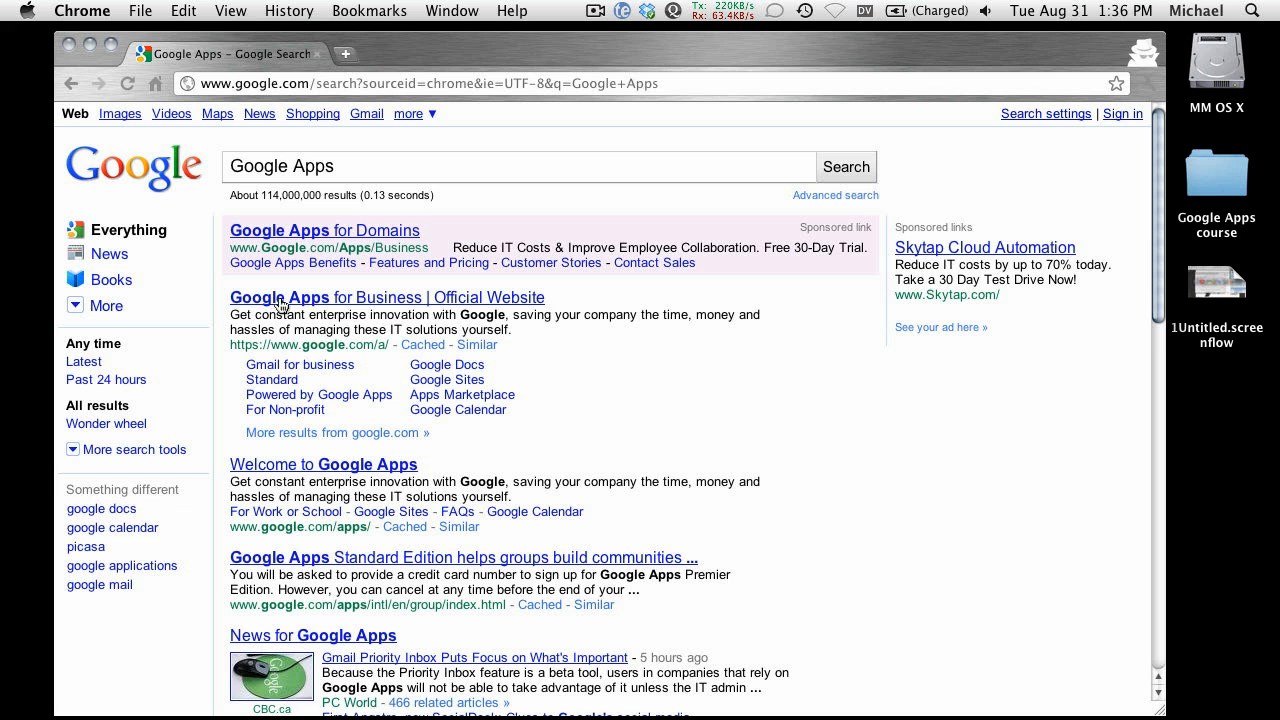
Go to the official Google Apps for Business site and open the Standard edition page.
left_click(330, 304)
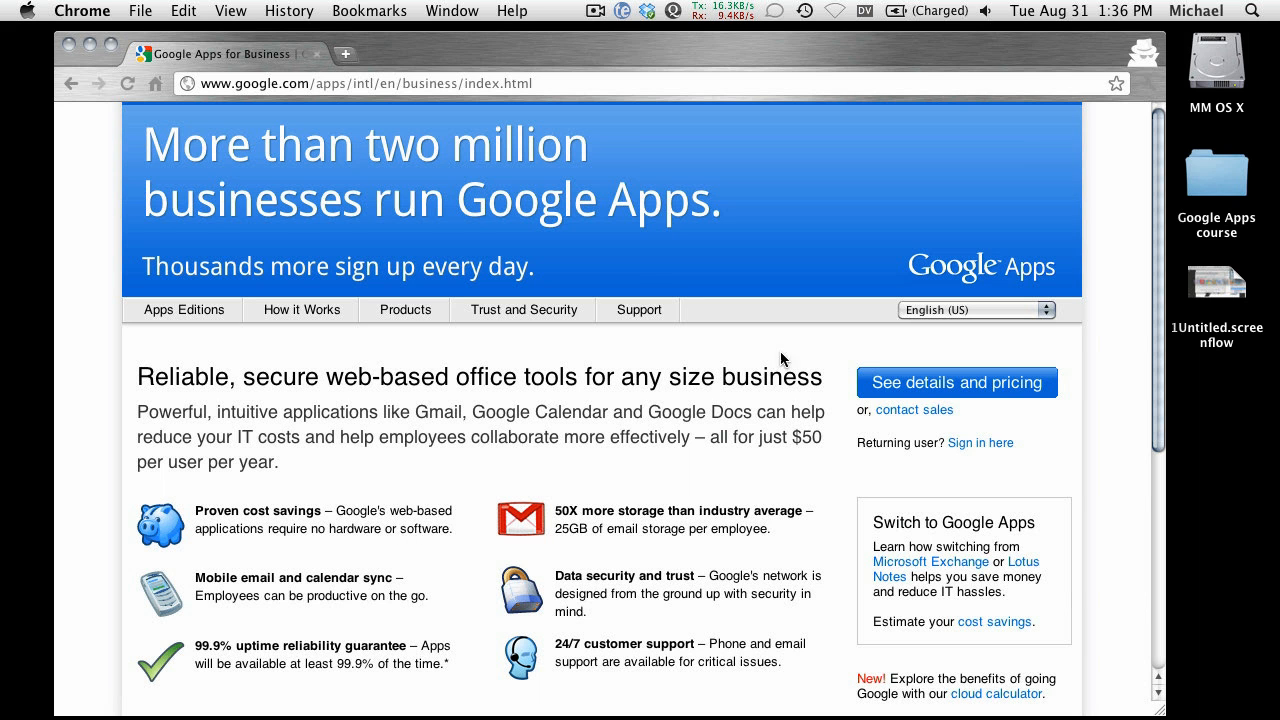
left_click(971, 382)
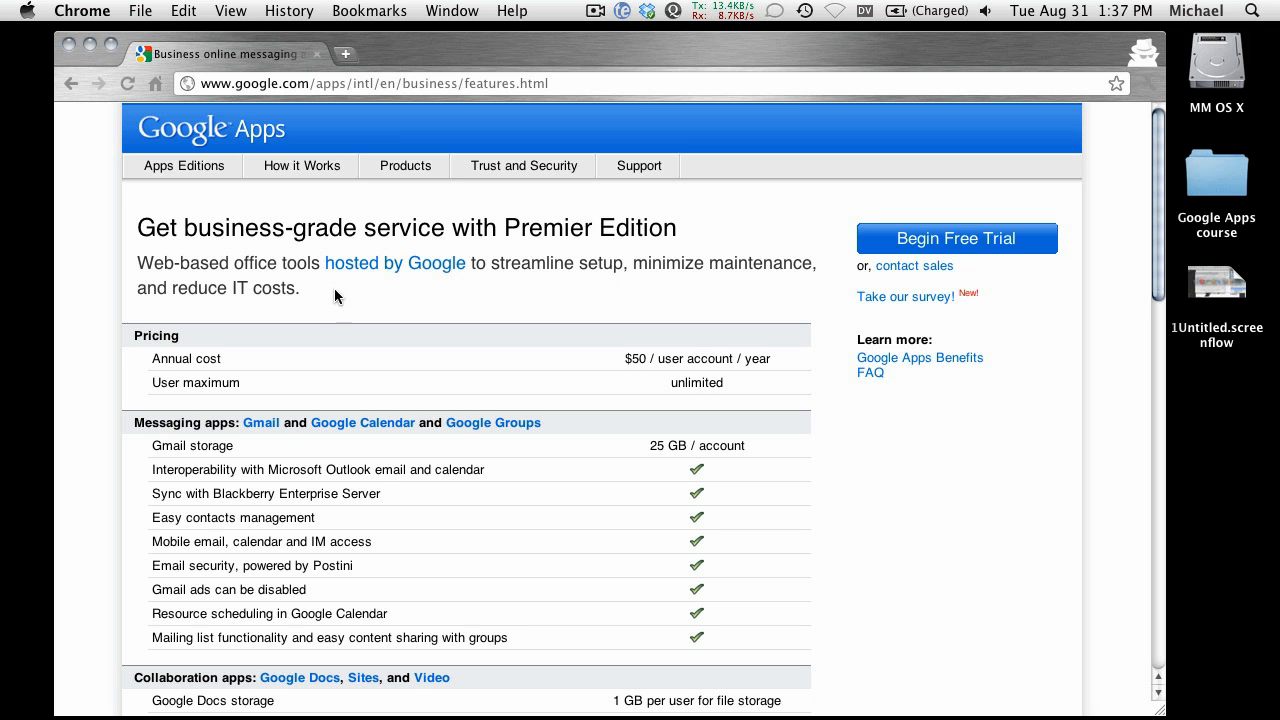
mouse_move(152, 172)
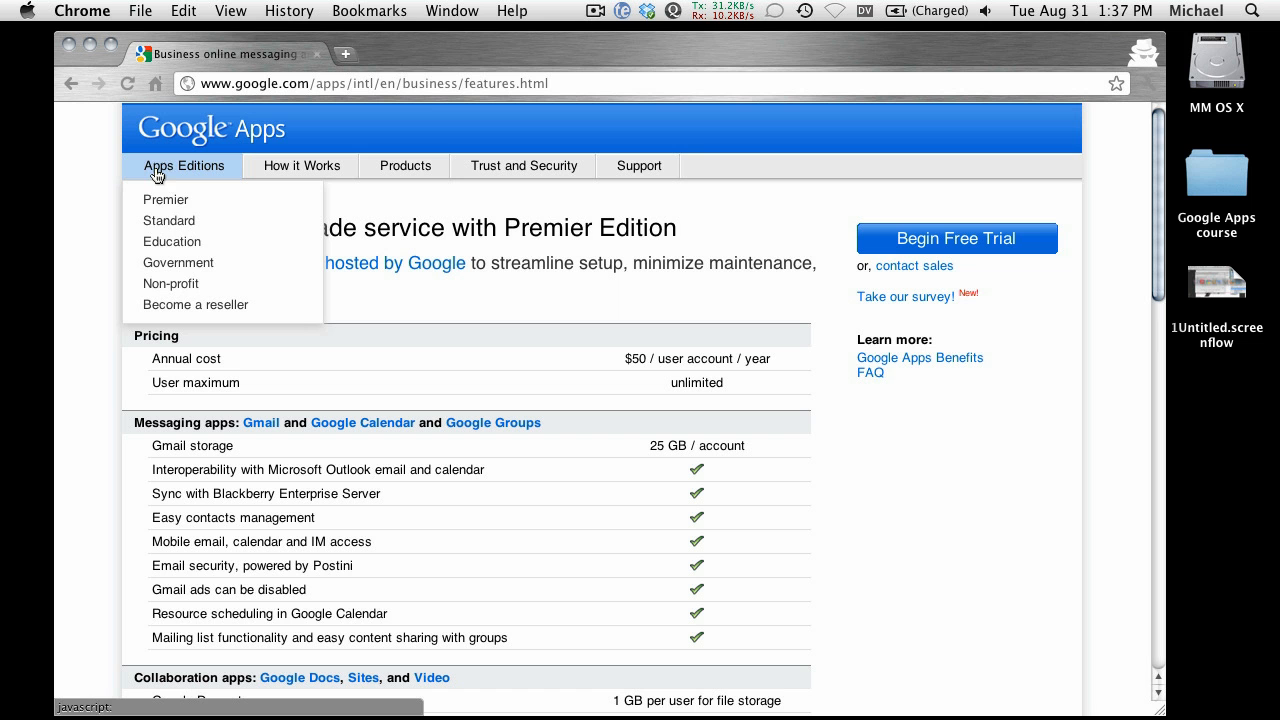
left_click(181, 230)
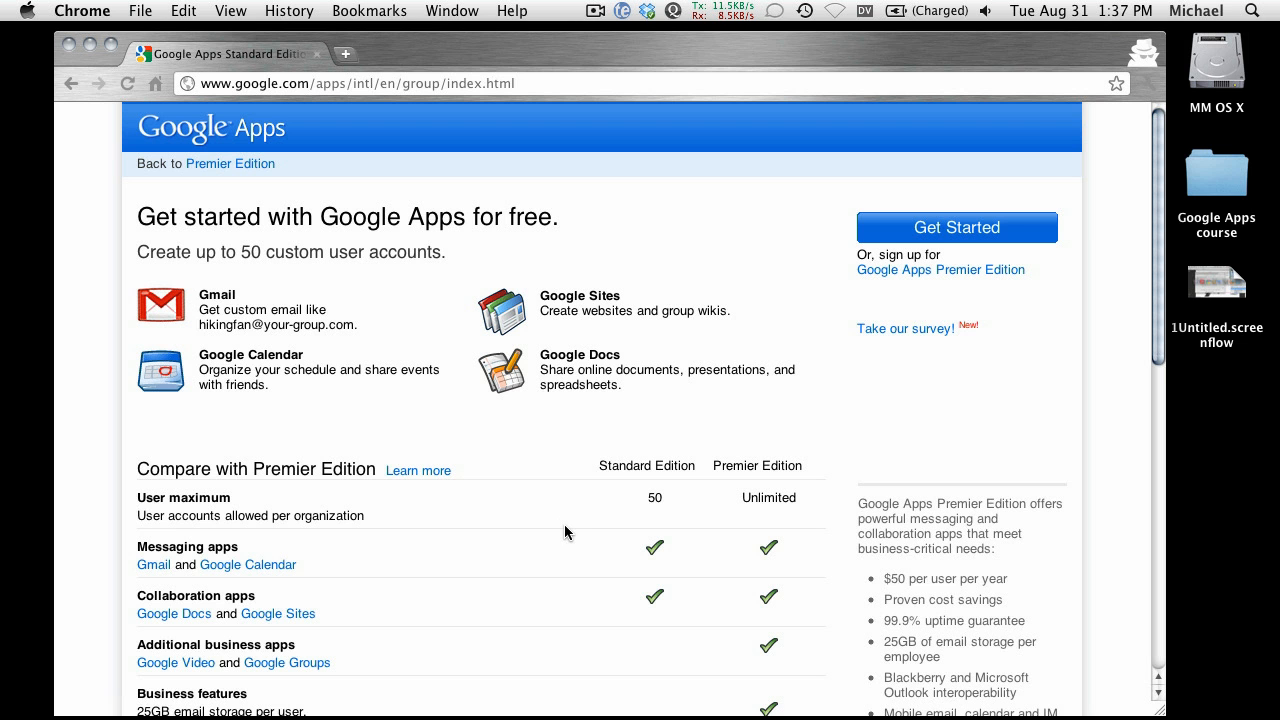
Examine the feature comparison between the Standard and Premier editions, including user limits, apps and business features.
scroll(514, 624, "down", 5)
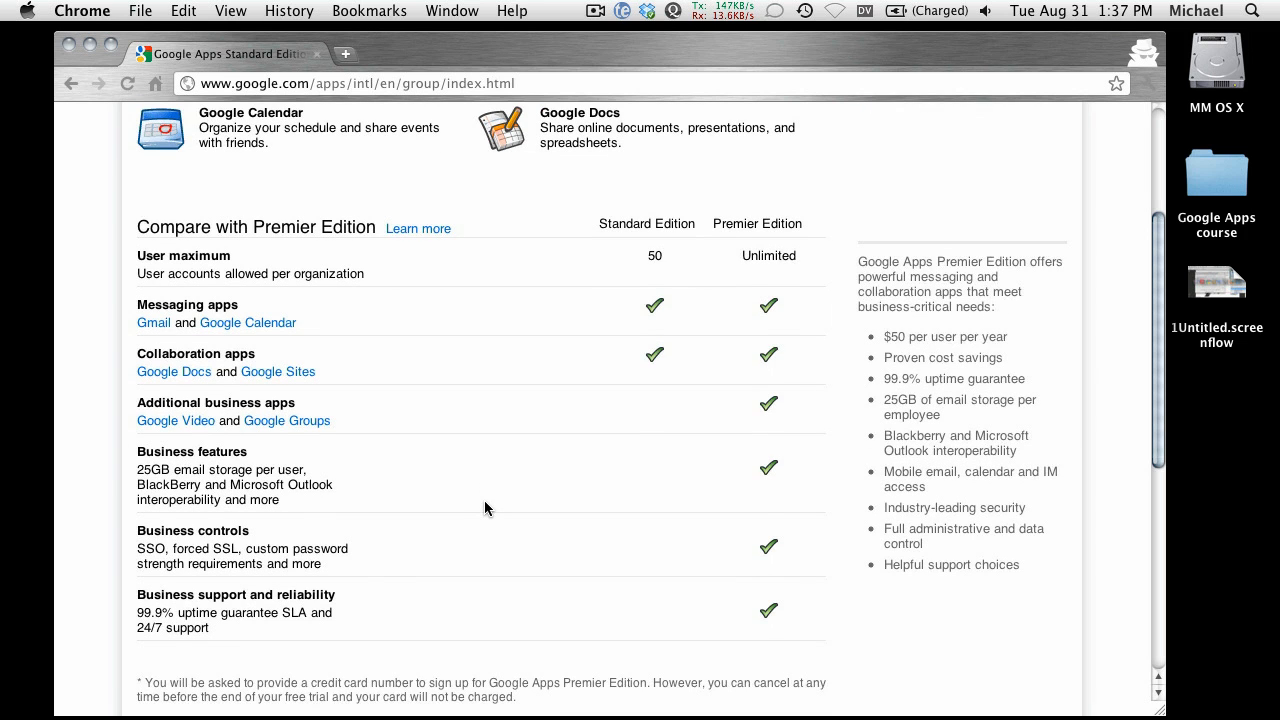
scroll(486, 501, "up", 1)
scroll(489, 510, "up", 1)
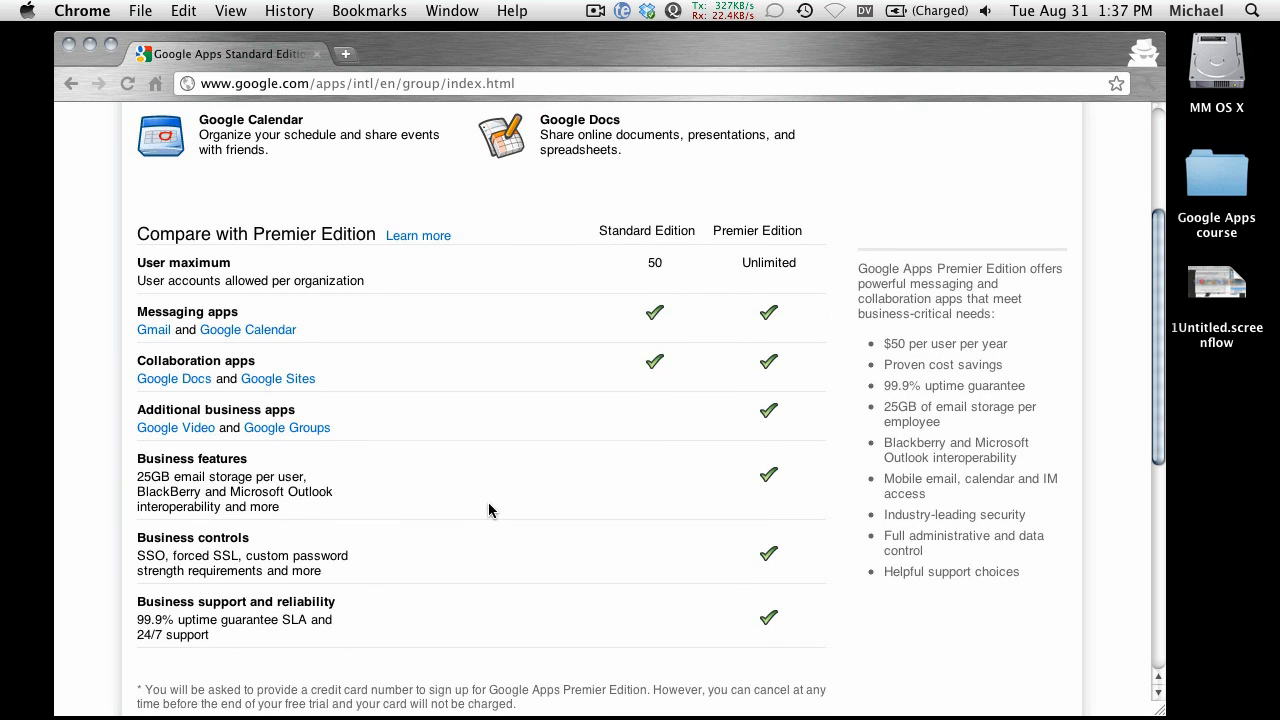
scroll(488, 511, "down", 1)
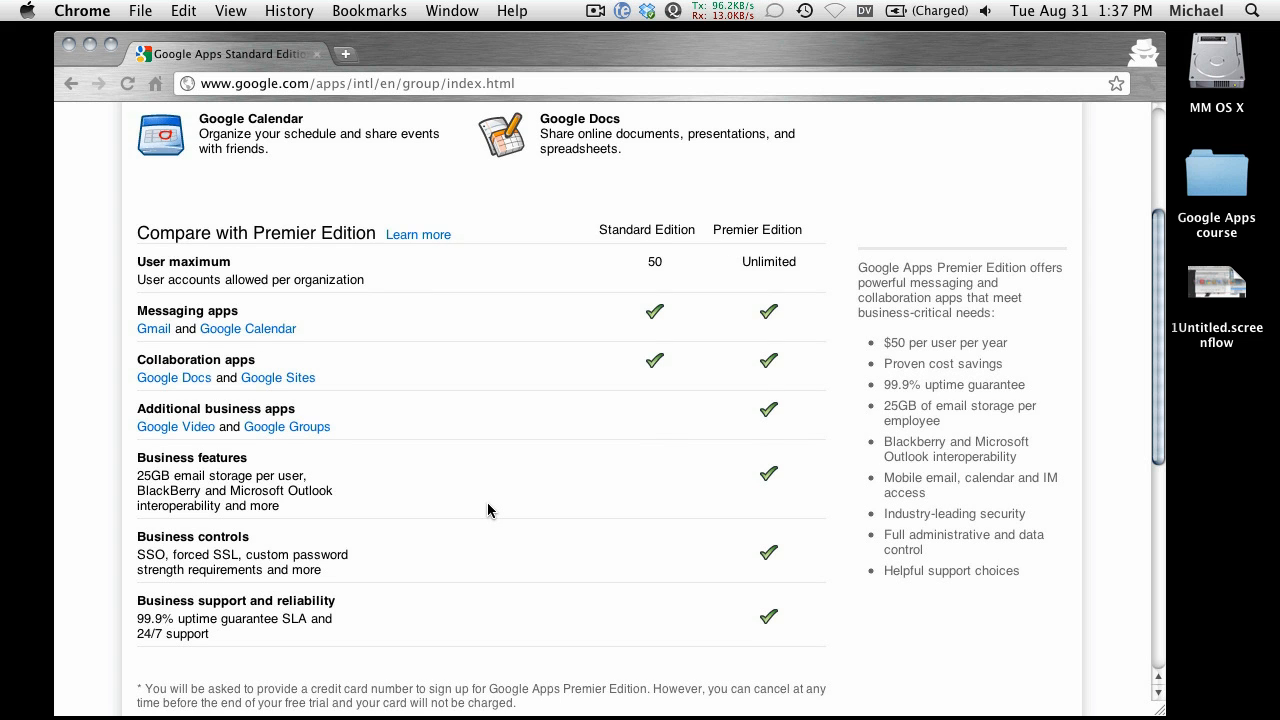
scroll(488, 510, "down", 1)
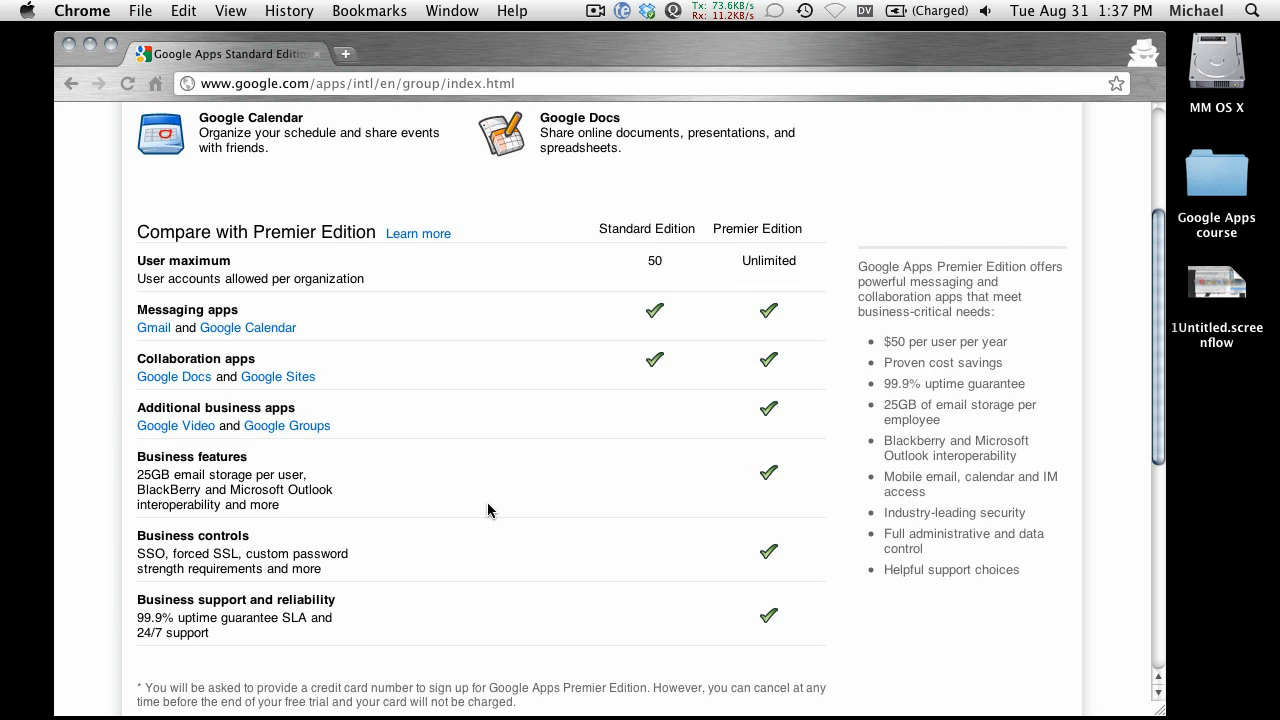
scroll(488, 510, "up", 5)
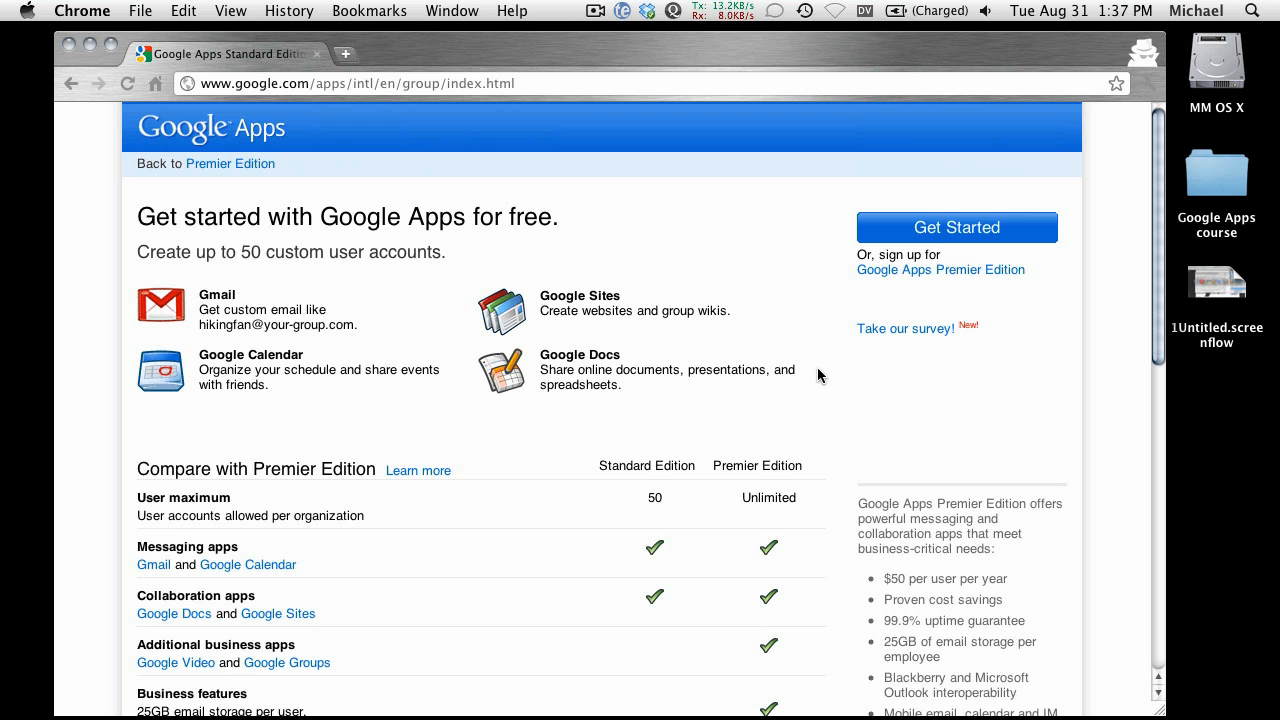
Start the Standard edition sign-up and check whether the domain name mikescrazydomain.com is available to buy.
left_click(935, 238)
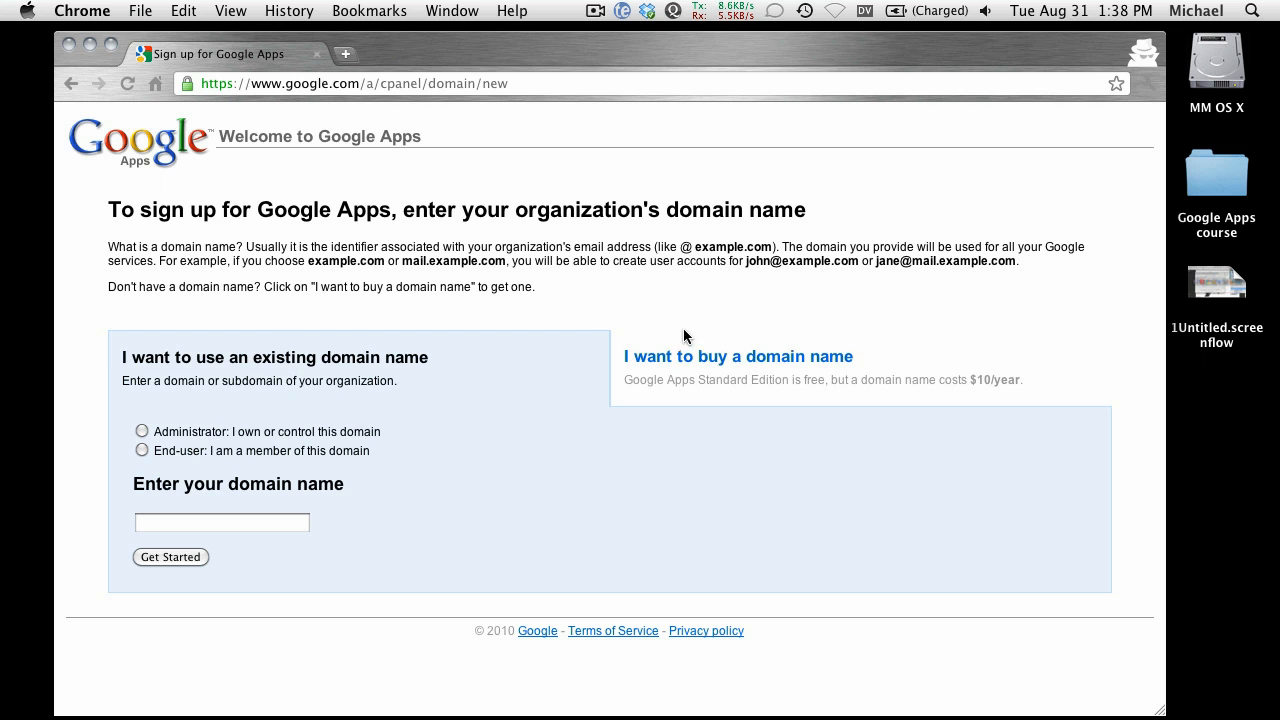
left_click(708, 358)
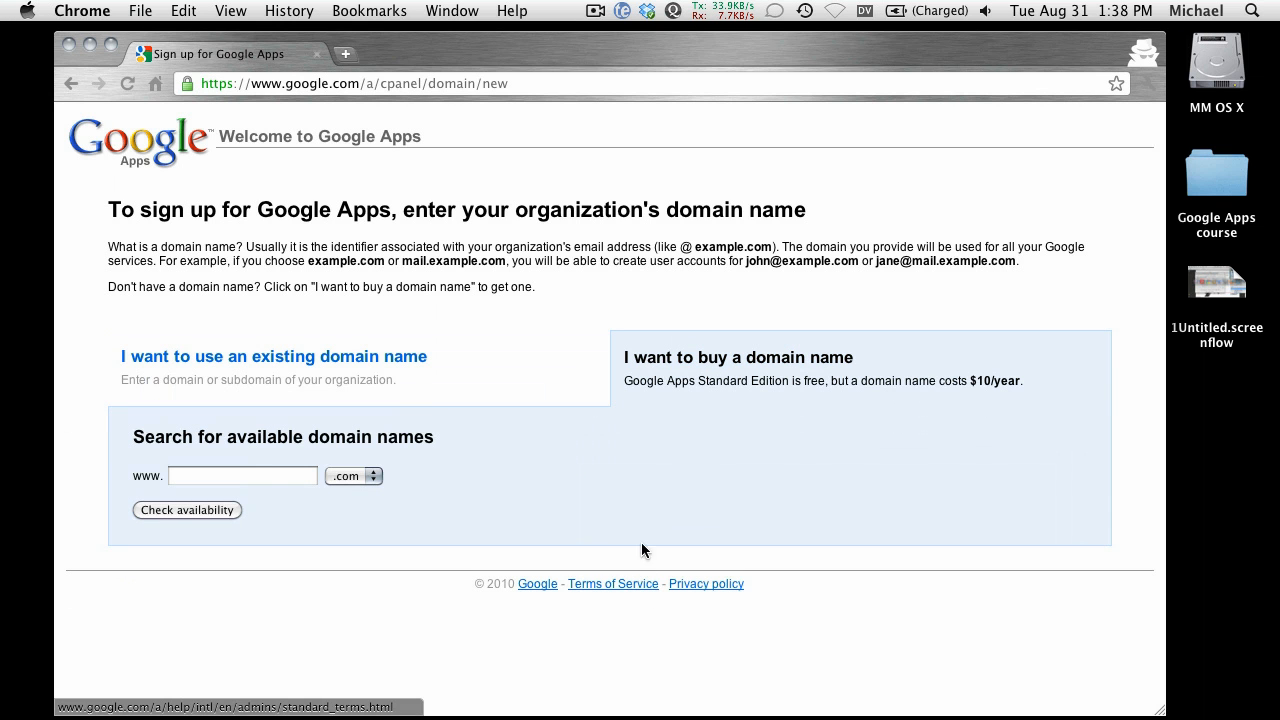
left_click(255, 472)
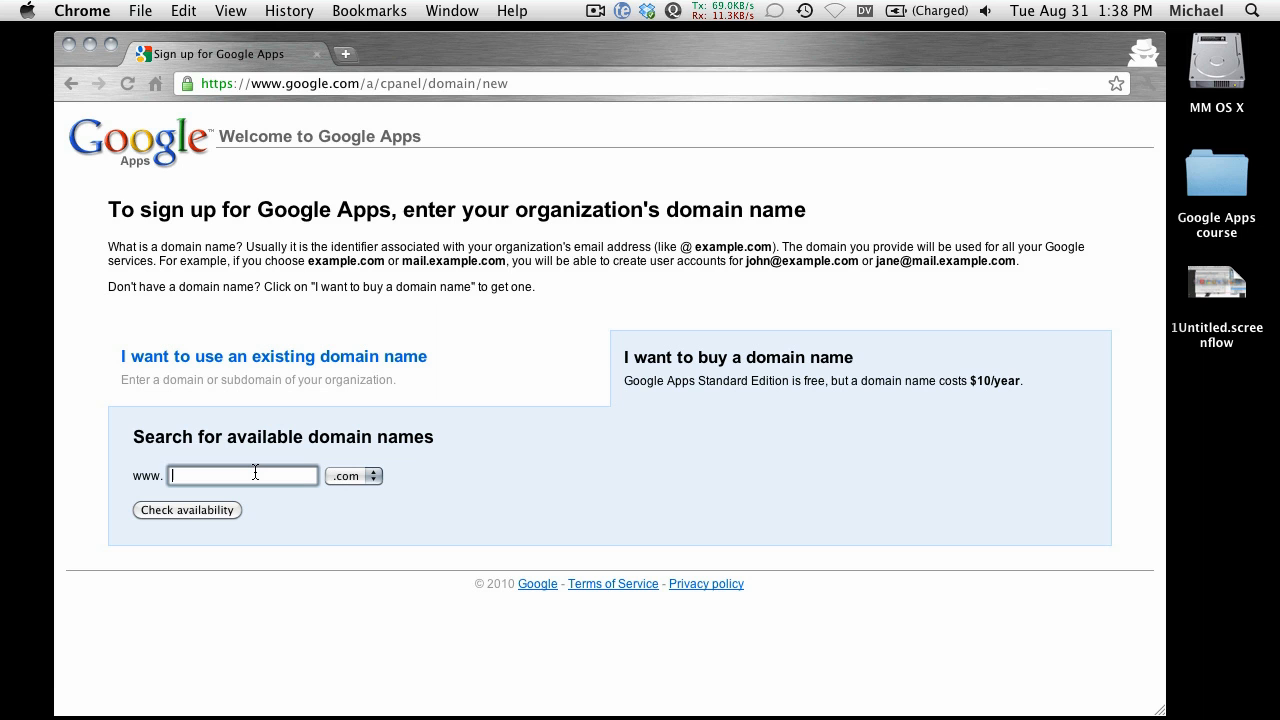
type("mikescrazydomain")
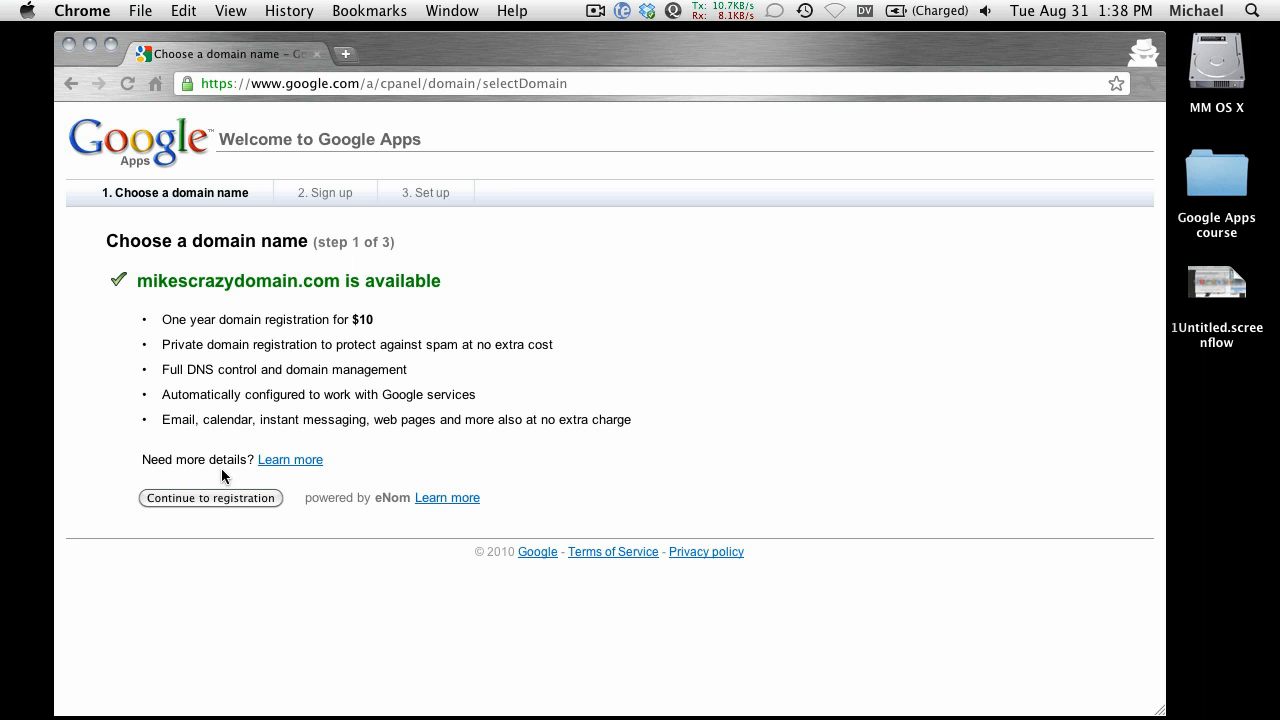
Continue to the registration of mikescrazydomain.com and examine the required fields on the sign-up form.
left_click(205, 498)
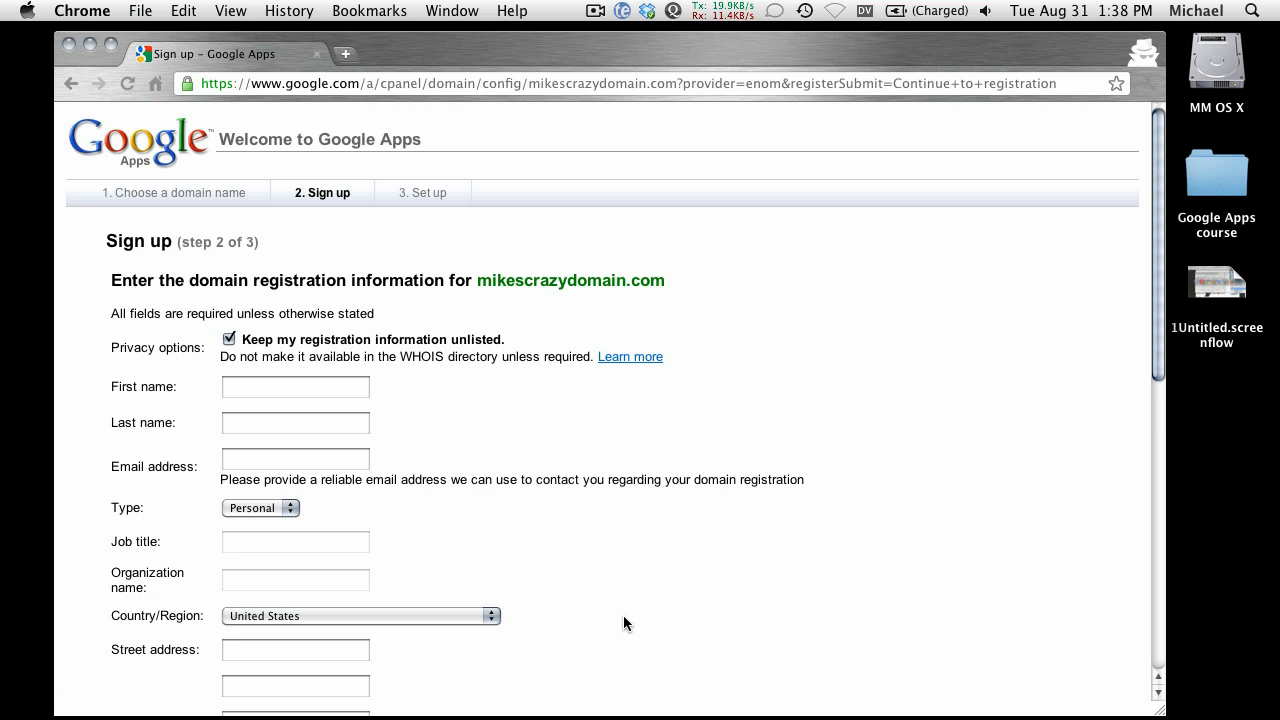
scroll(616, 557, "down", 3)
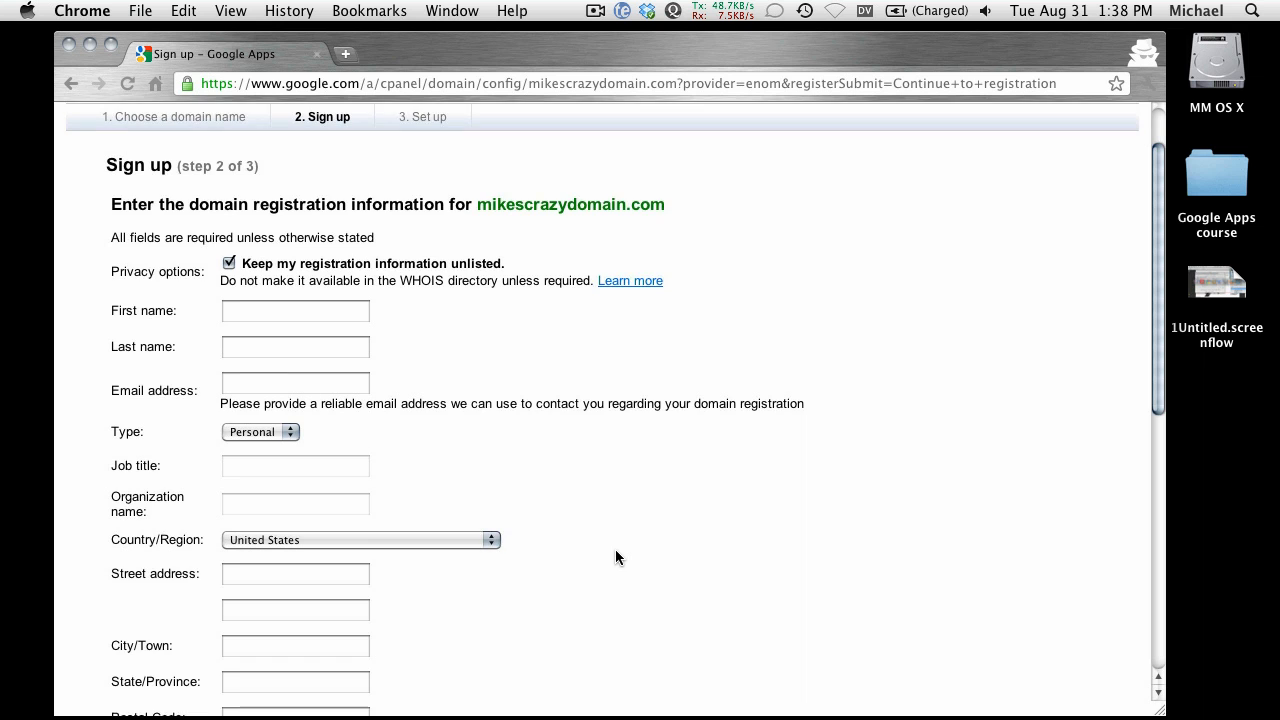
scroll(617, 549, "up", 3)
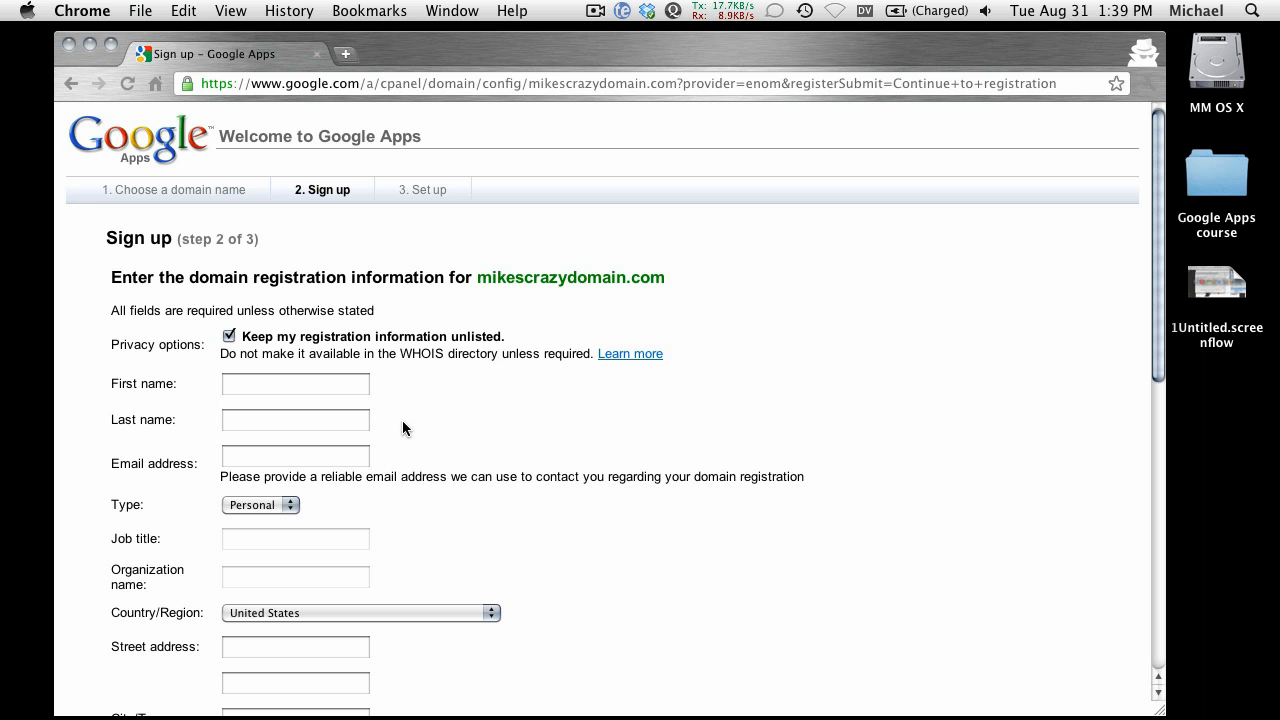
Close the incognito window and separate the coffeekooks.com Google Apps dashboard tab into its own window.
left_click(68, 44)
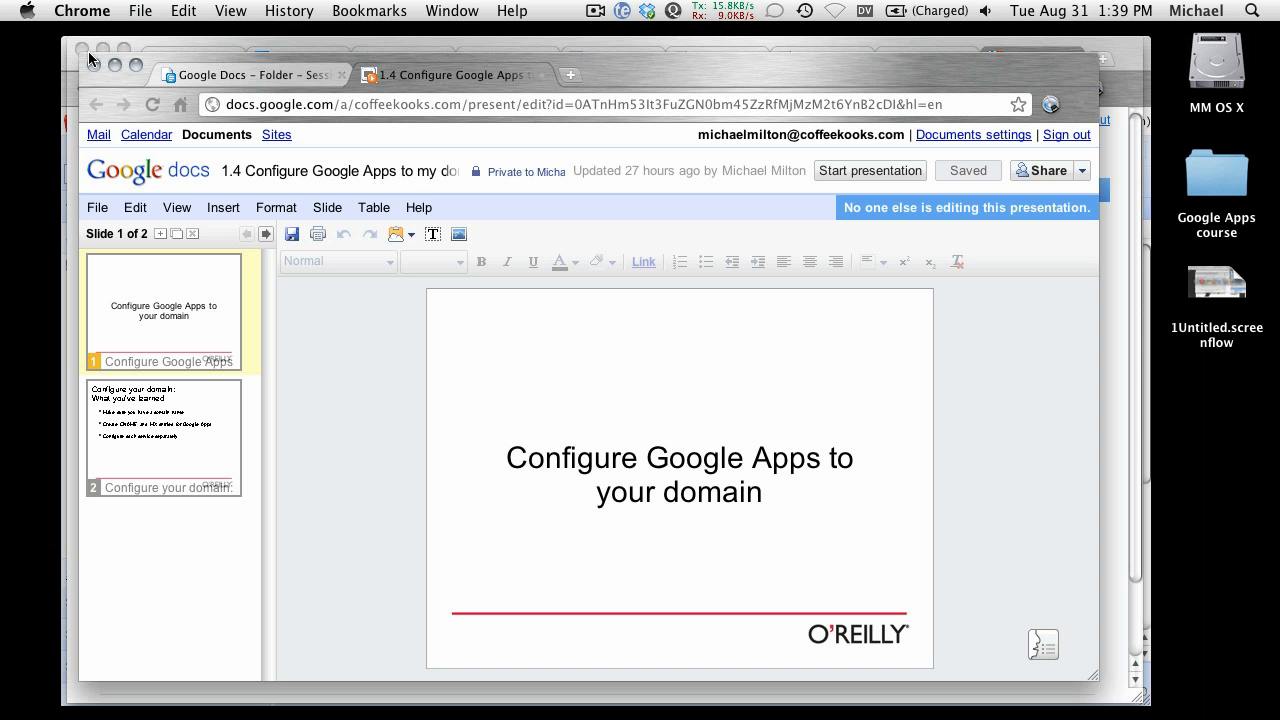
left_click(138, 38)
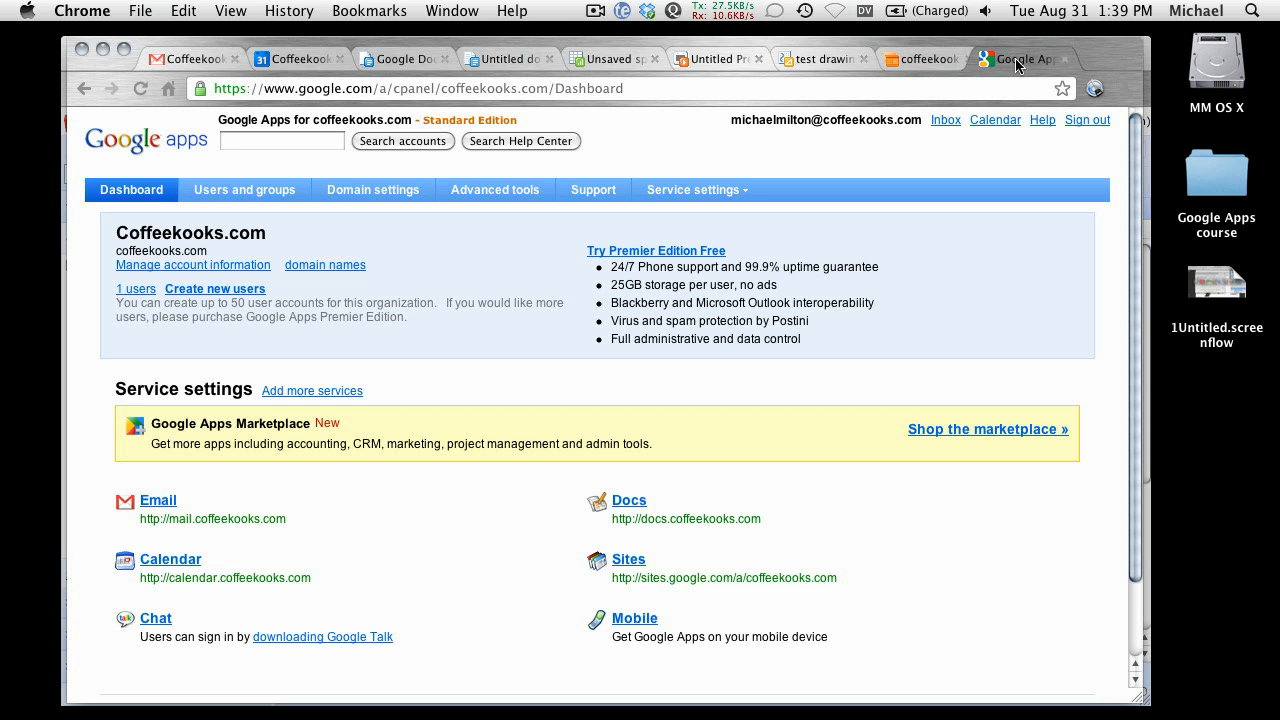
left_click_drag(1016, 93, 917, 55)
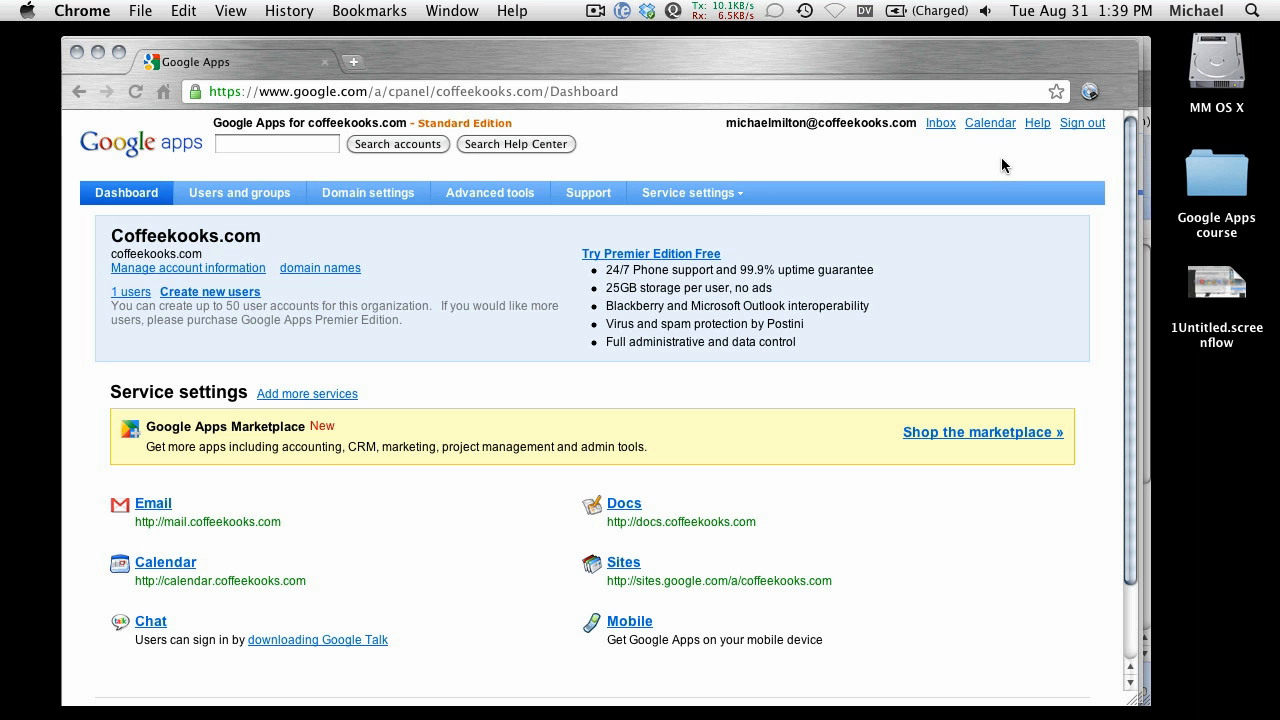
Open mail.coffeekooks.com in a new tab beside the Google Apps dashboard.
key("super+t")
type("mail.")
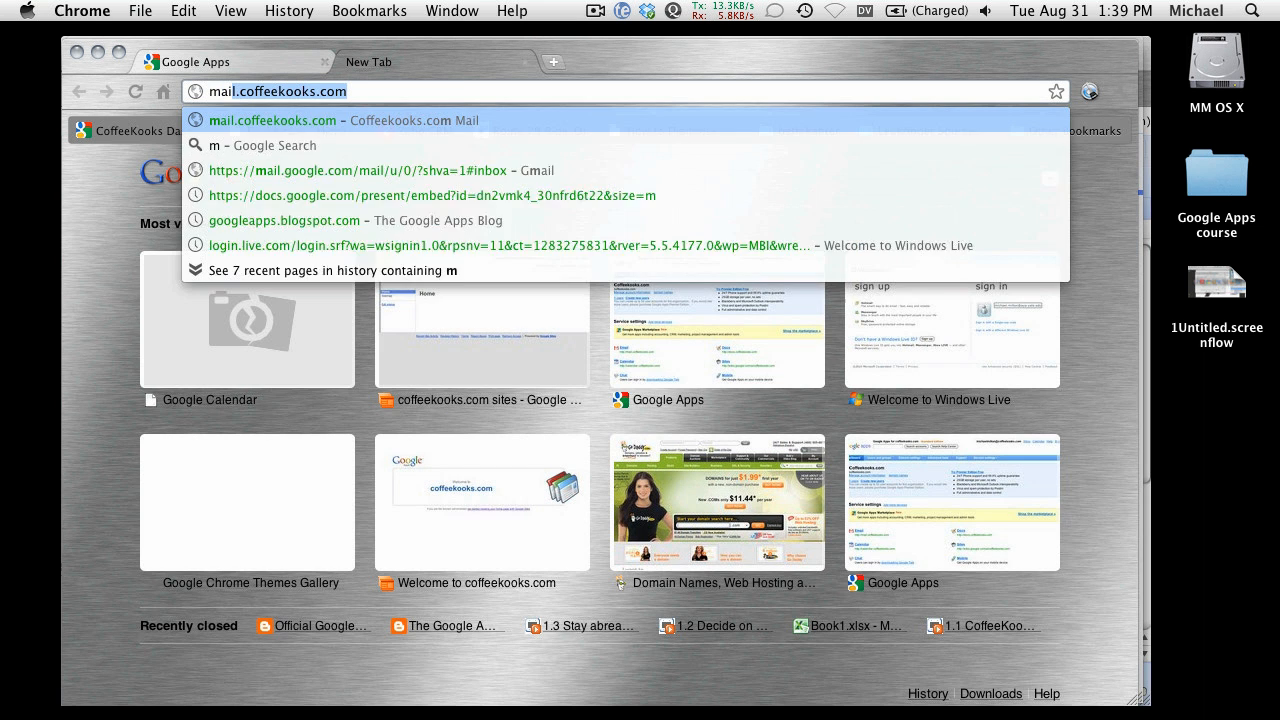
type("c")
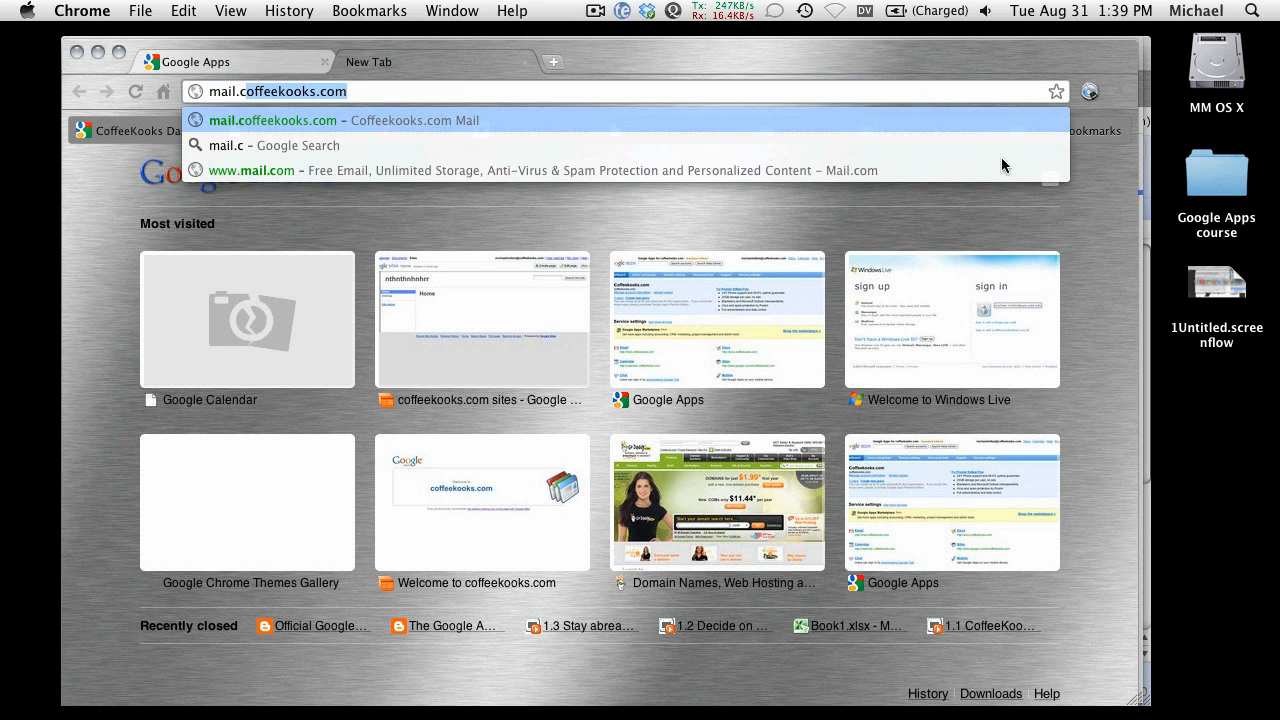
key("Return")
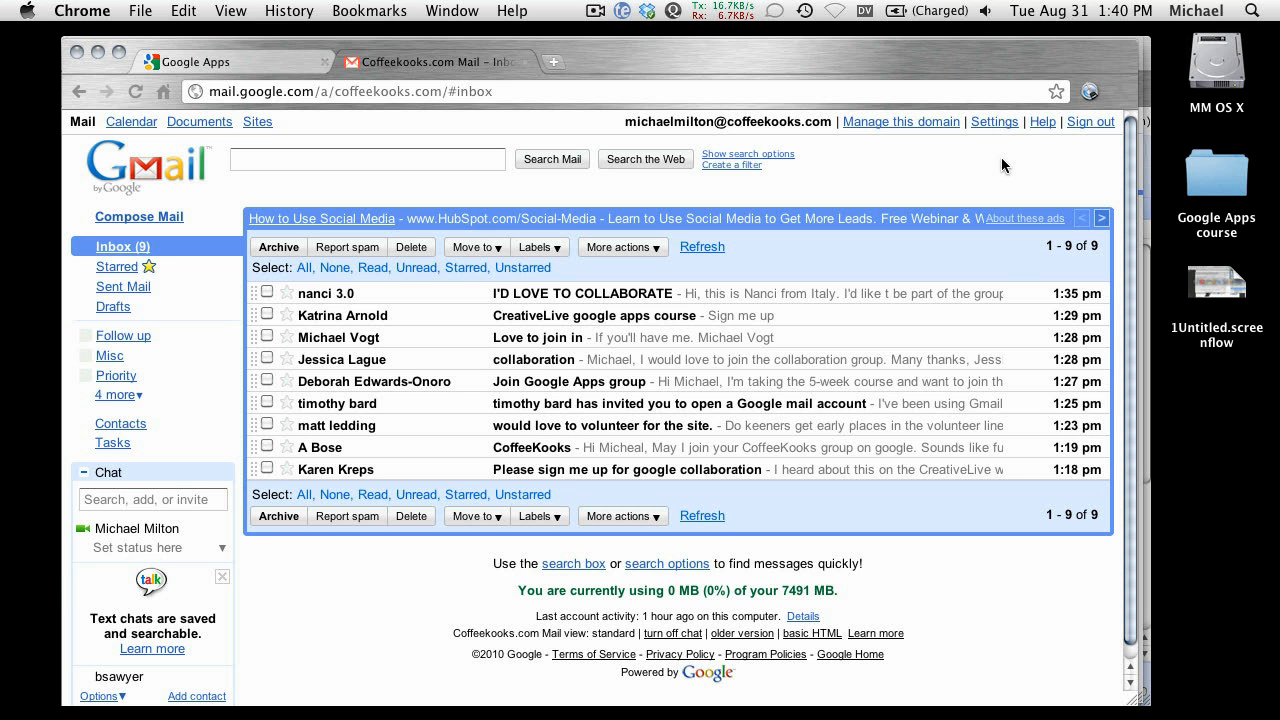
Load calendar.coffeekooks.com in the mail tab and inspect the resulting calendar address.
left_click(211, 93)
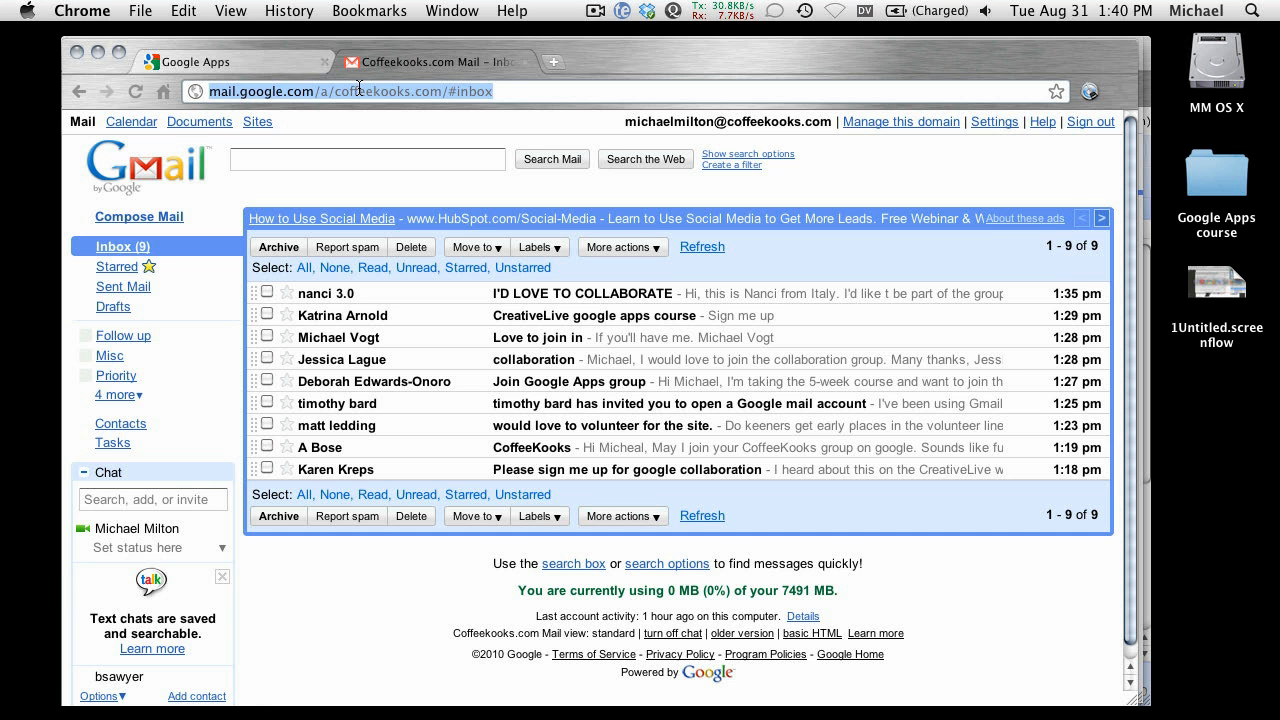
type("calendar.m")
key("BackSpace")
type("coff")
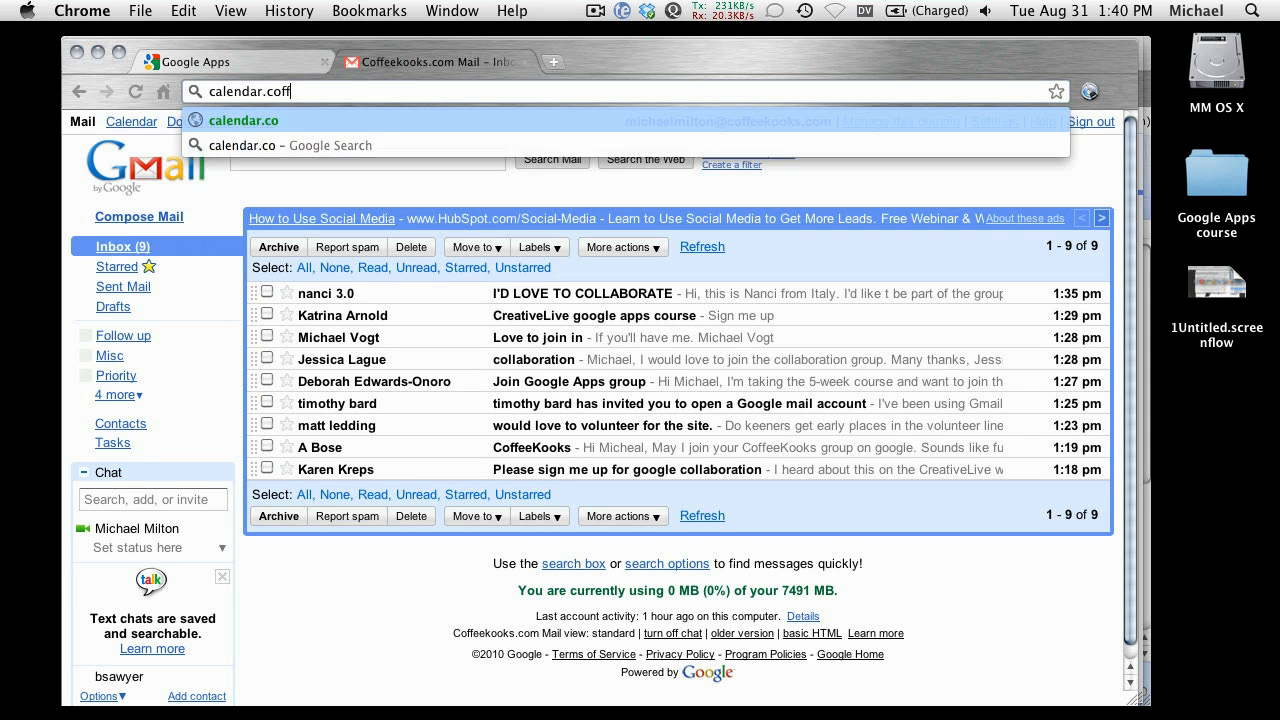
type("eekooks.com")
key("Return")
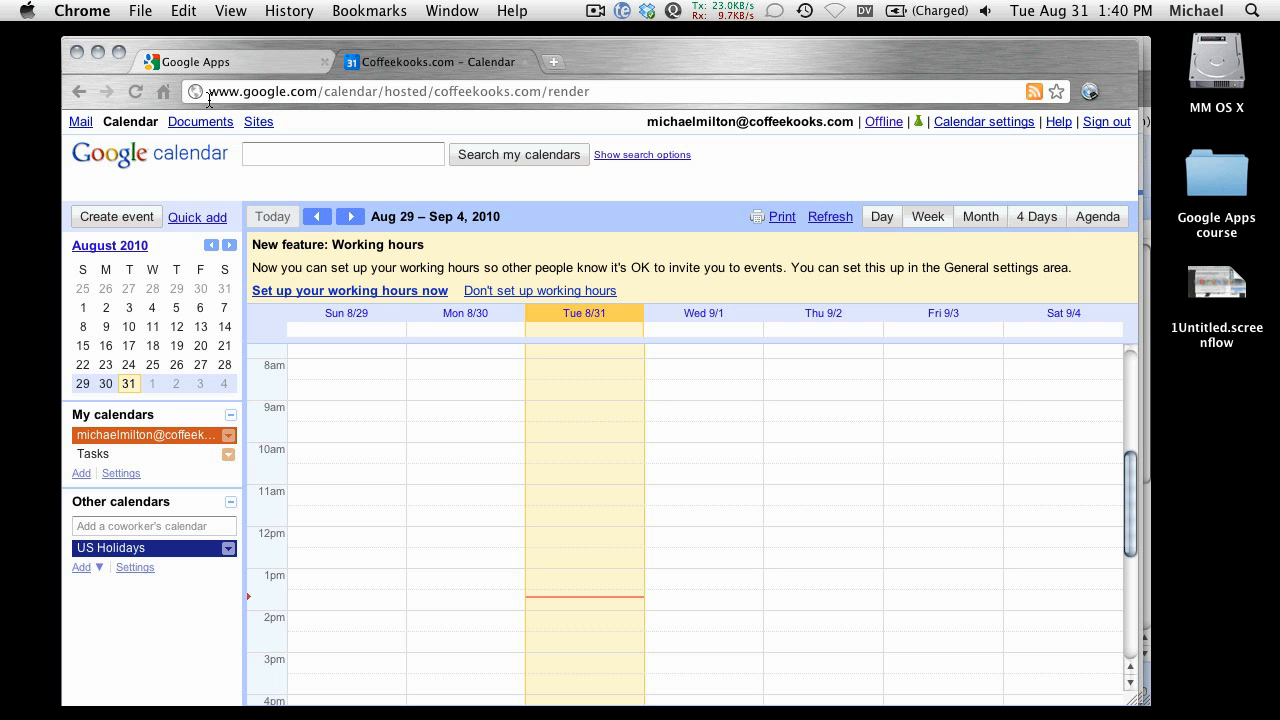
left_click_drag(215, 92, 288, 91)
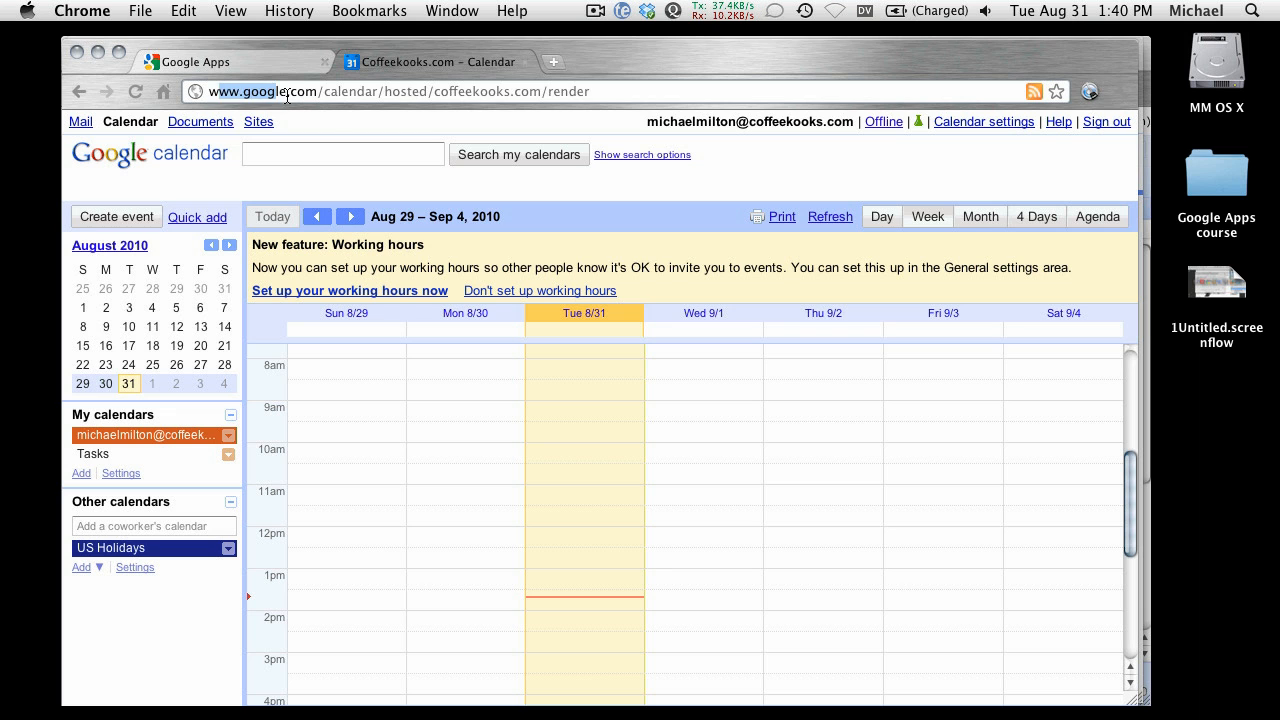
left_click(288, 91)
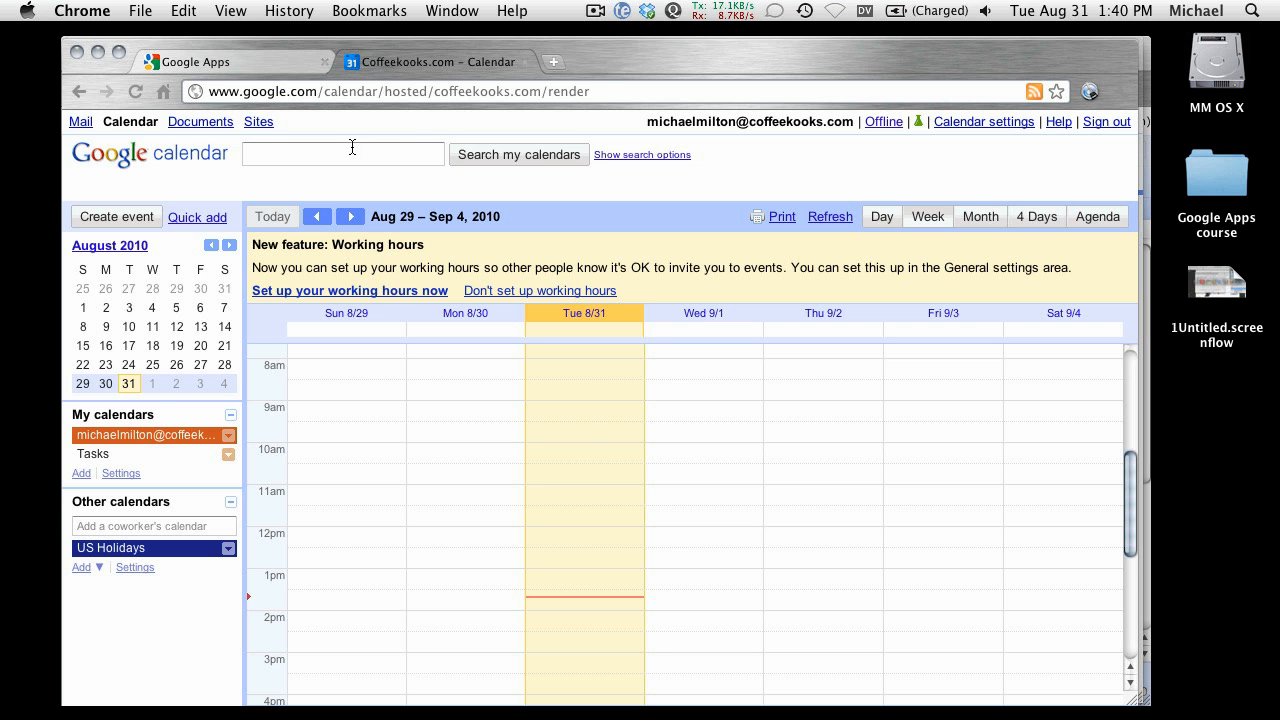
Open the Domain settings from the coffeekooks.com Google Apps dashboard, signing in again with the saved account password.
left_click(233, 63)
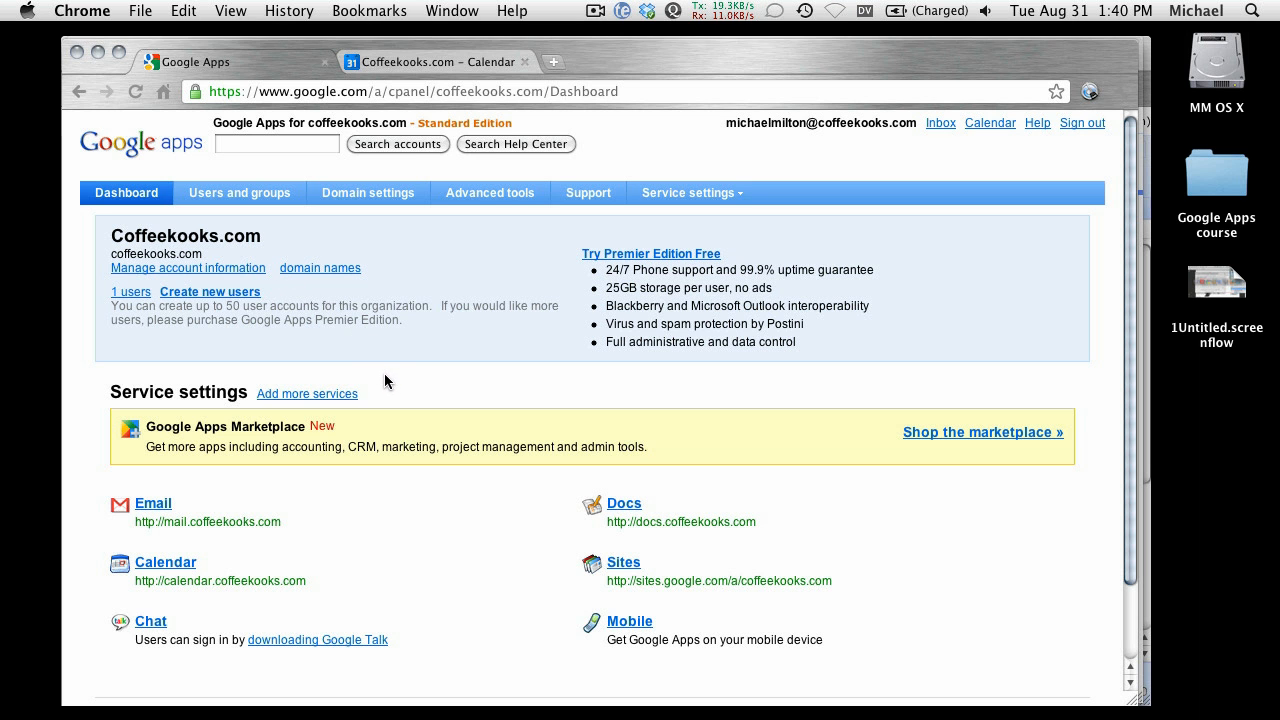
left_click(370, 196)
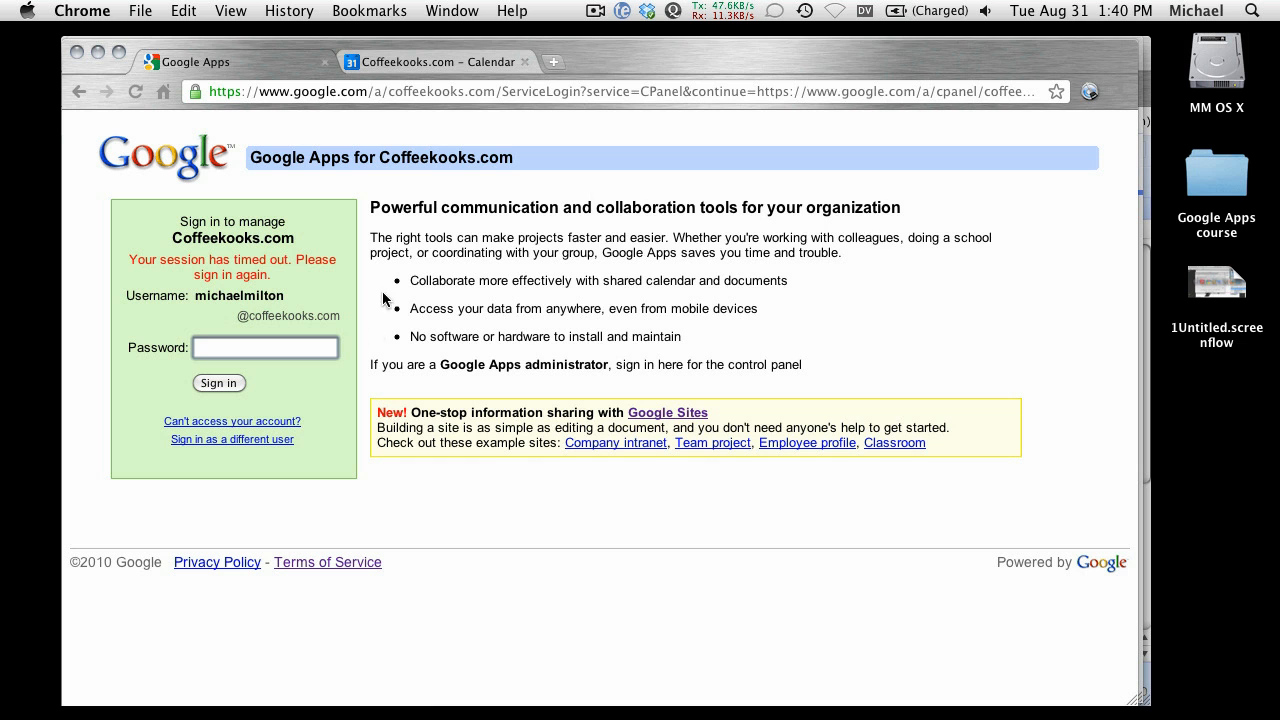
left_click(1090, 92)
left_click(855, 183)
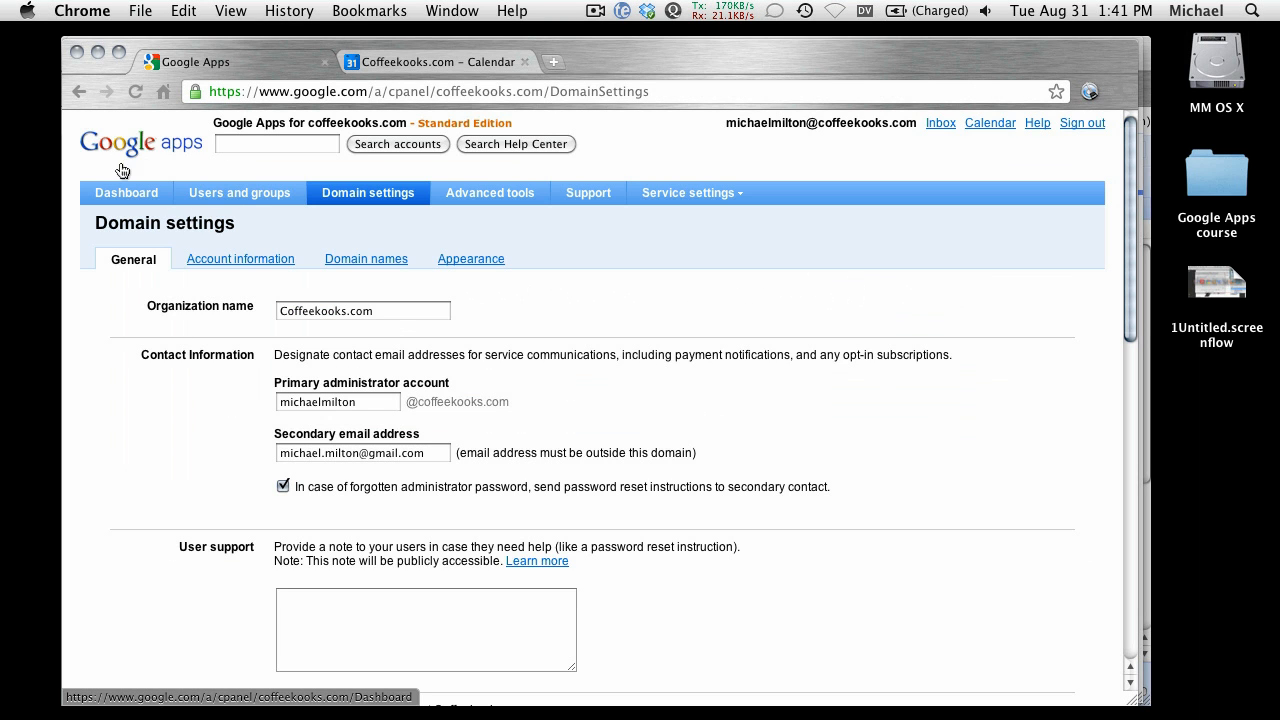
left_click(125, 200)
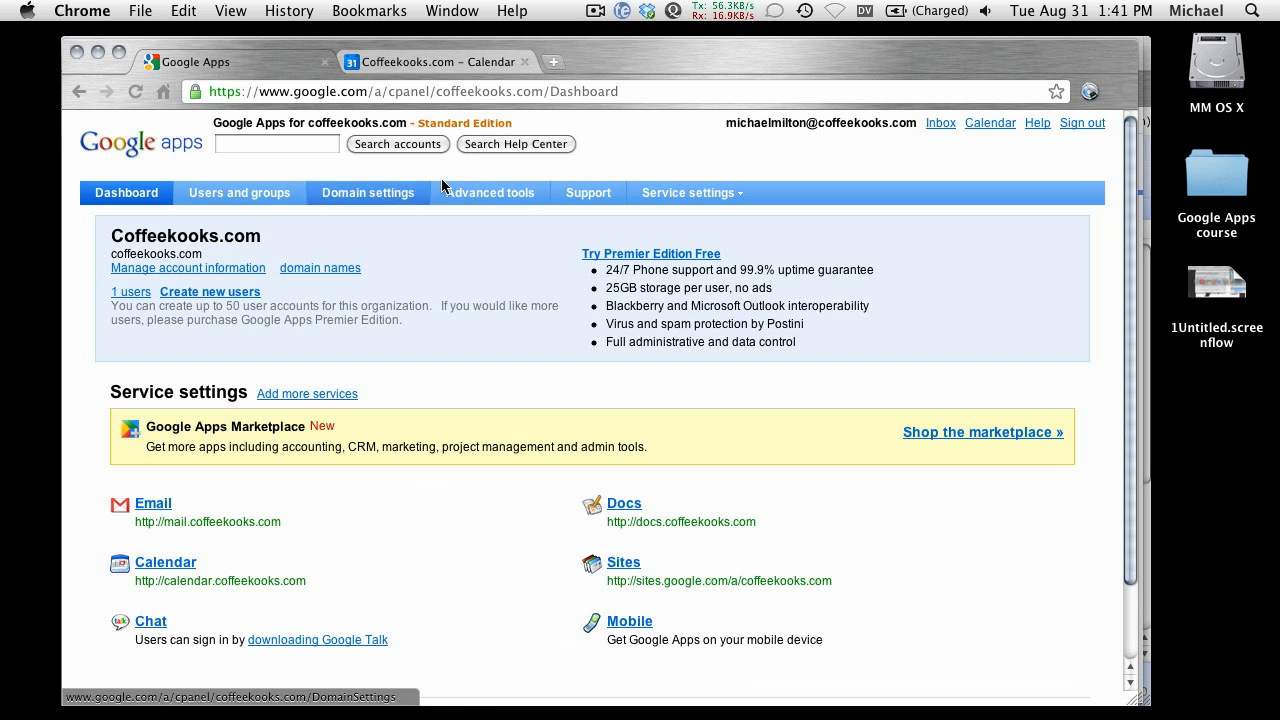
left_click(372, 200)
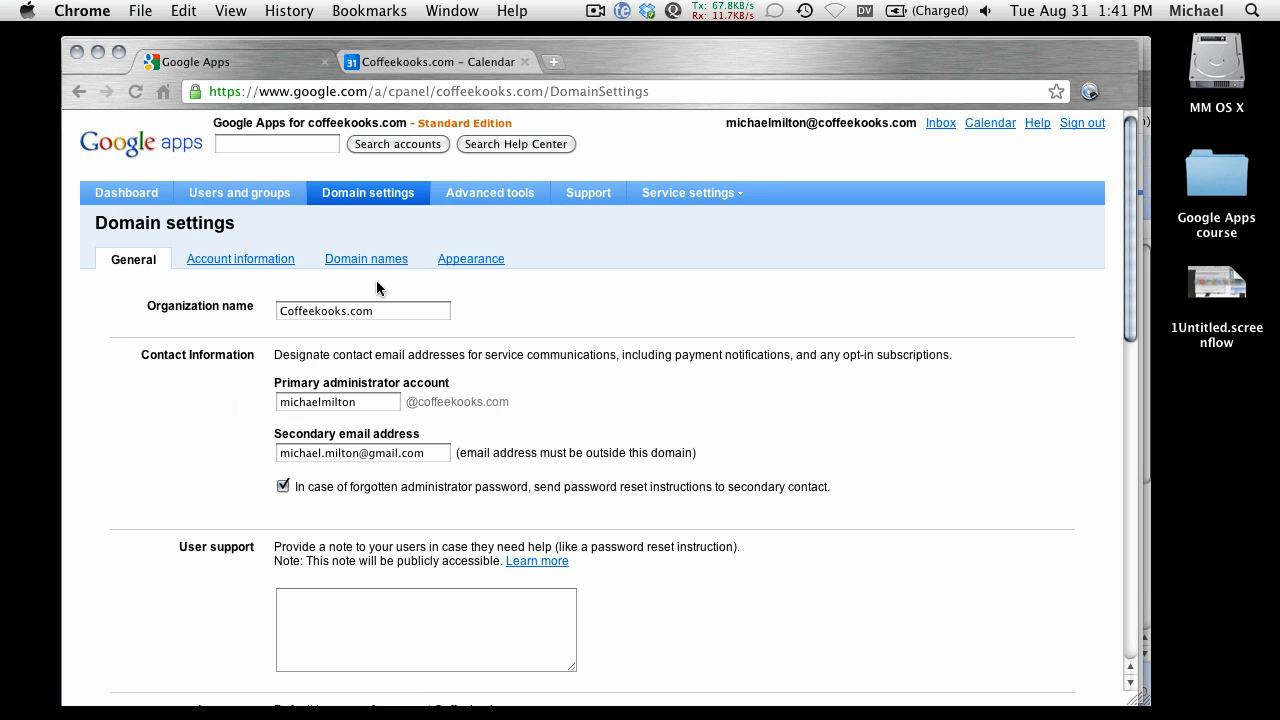
Open the Advanced DNS settings for coffeekooks.com under Domain names, load the enom DNS console and refresh it.
left_click(355, 262)
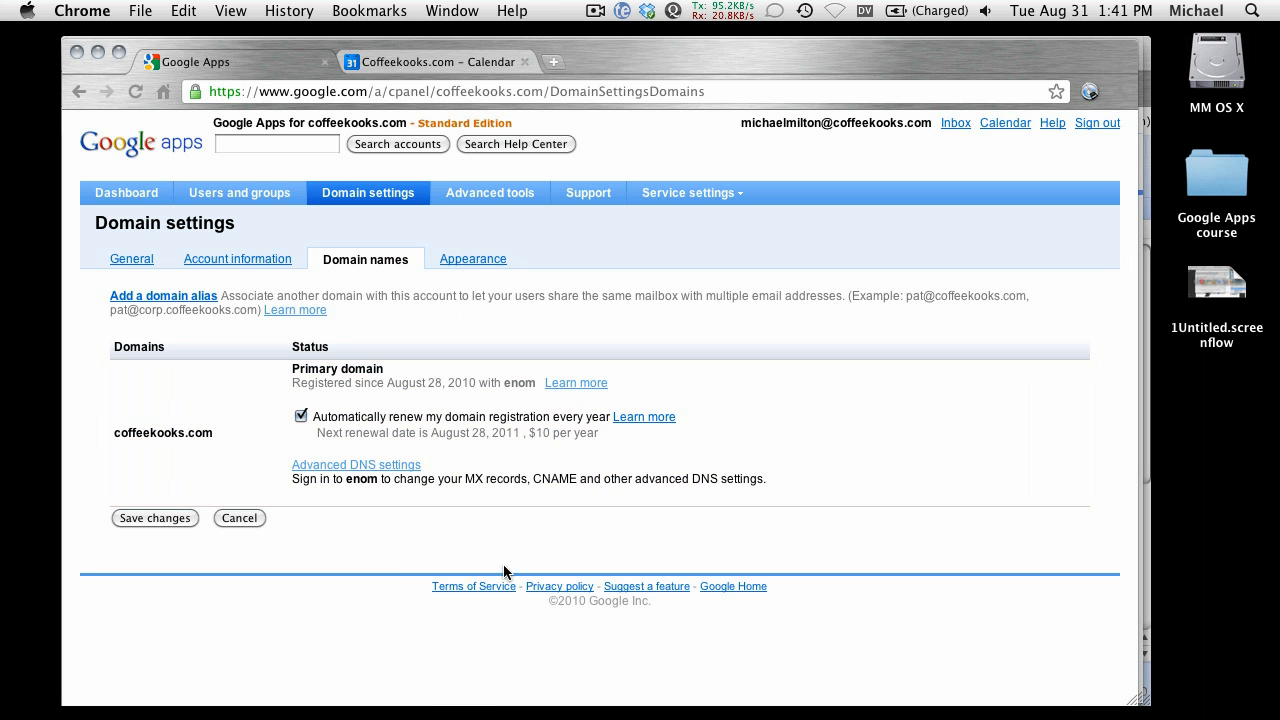
left_click(363, 471)
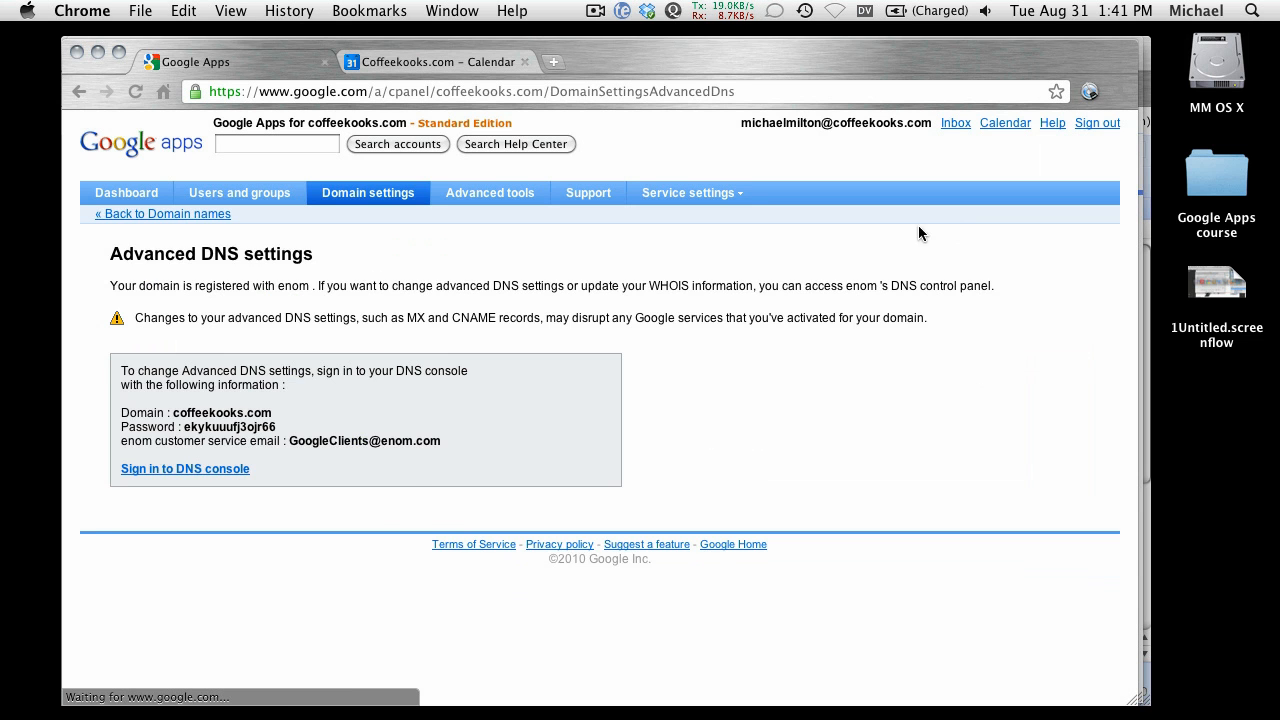
left_click(224, 469)
key("super+r")
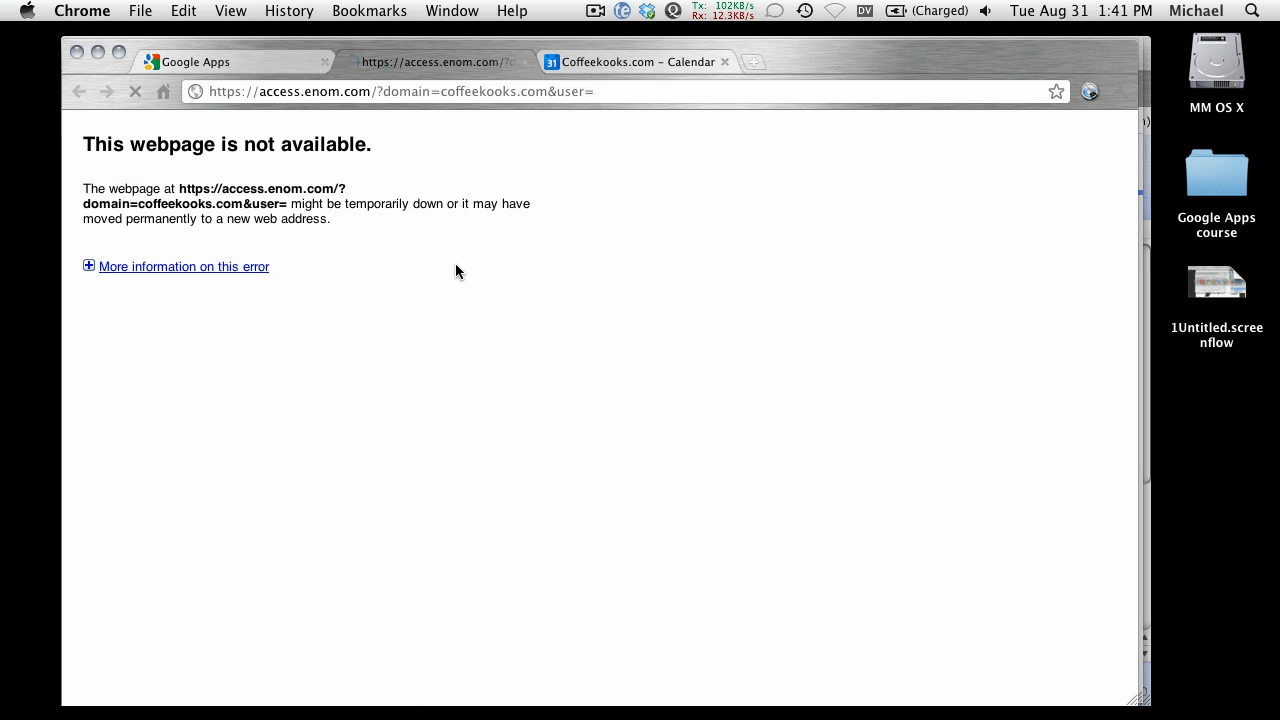
Sign in to the enom domain management console using the saved Enom login with its password.
left_click(1090, 93)
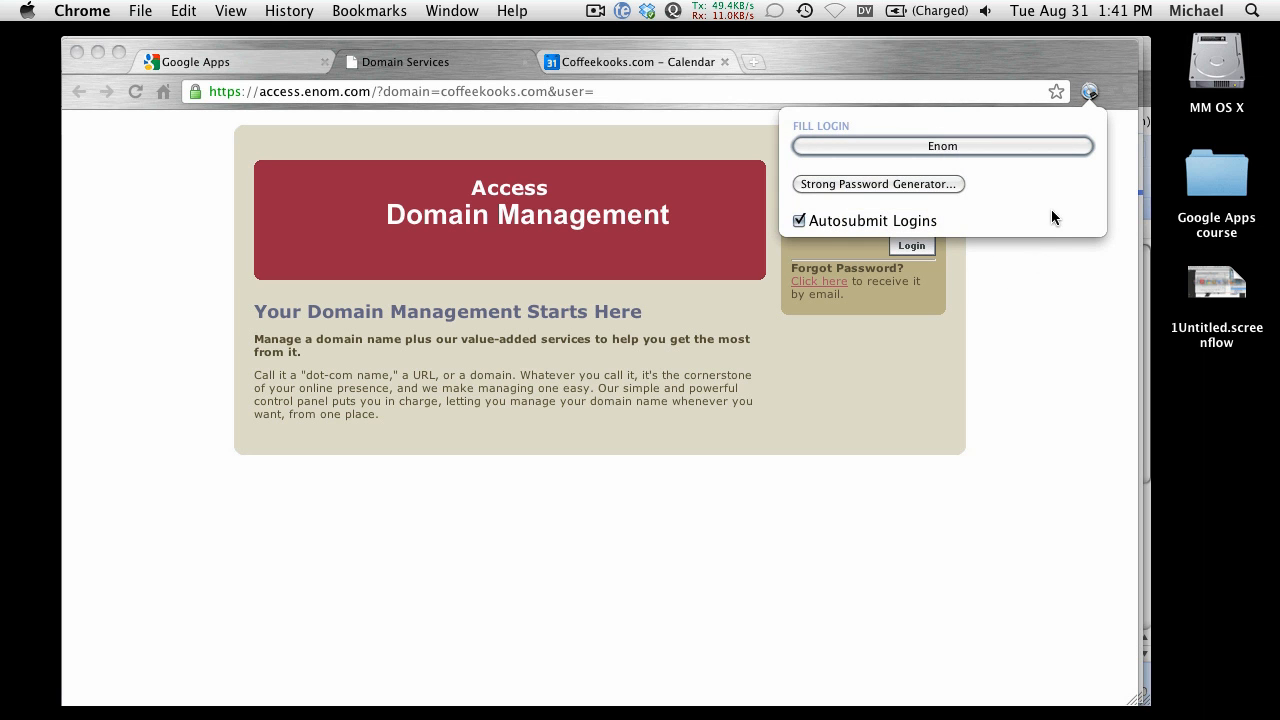
left_click(1024, 318)
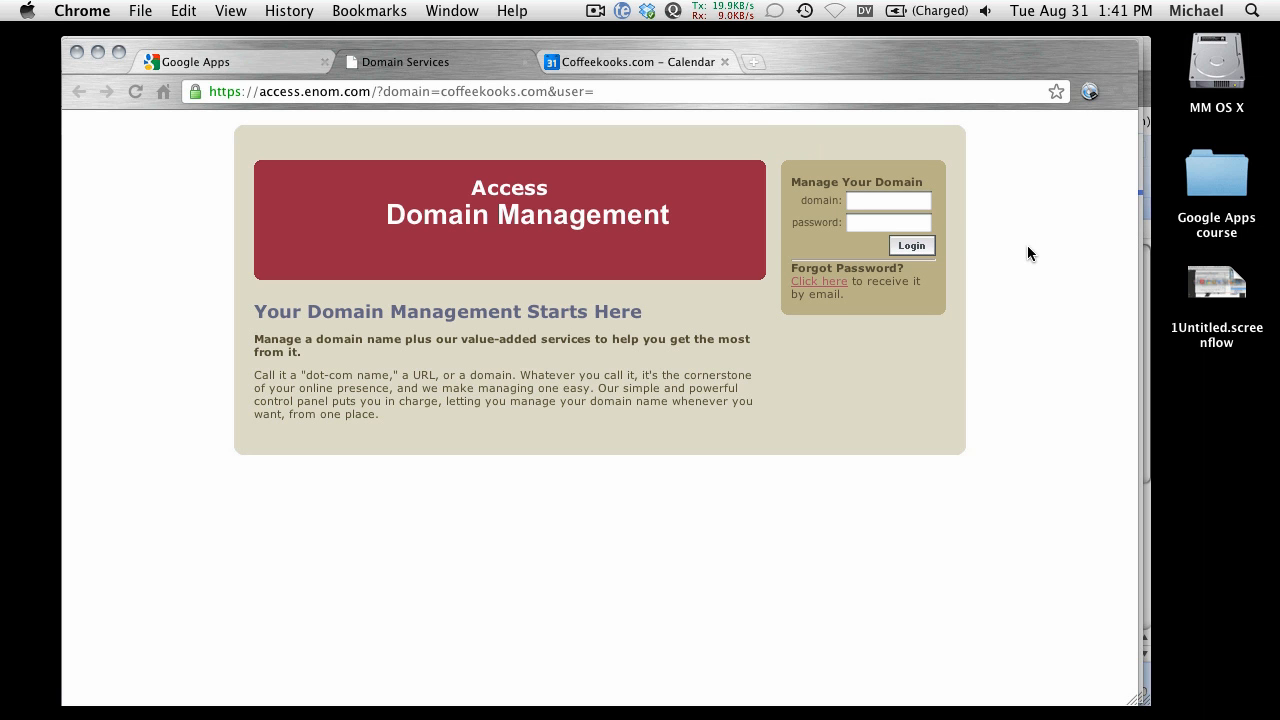
left_click(1087, 94)
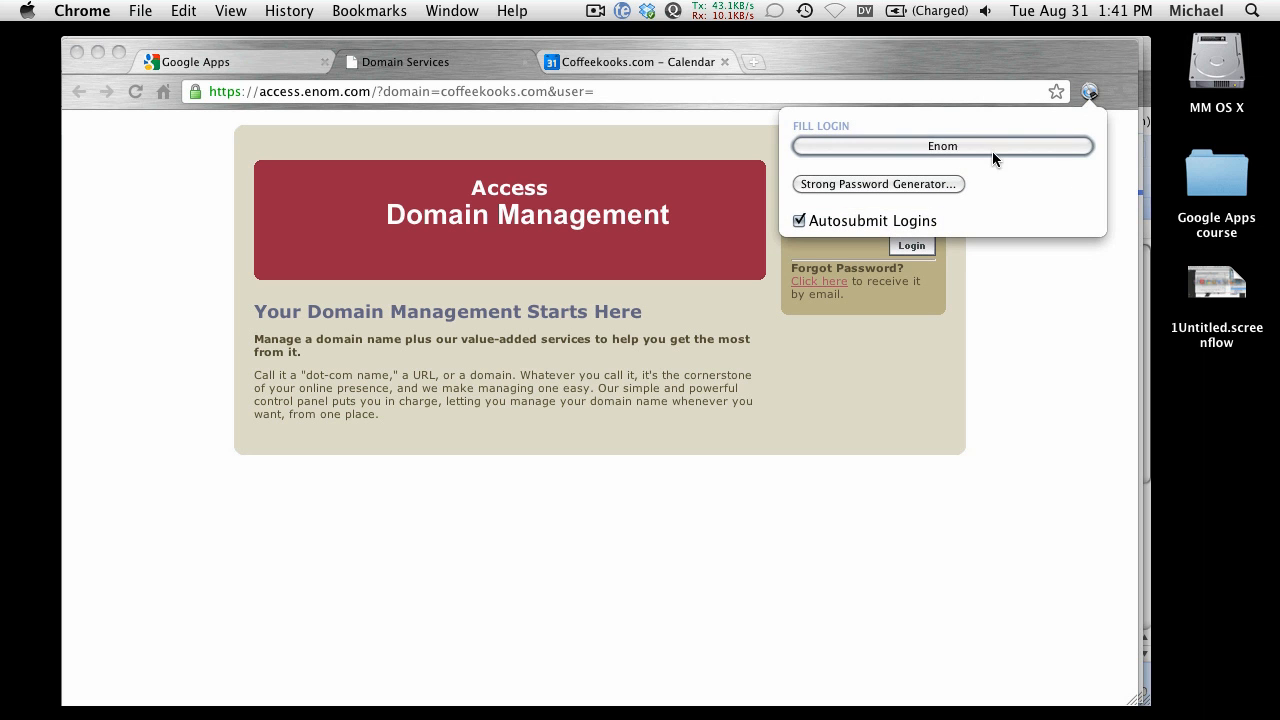
left_click(985, 147)
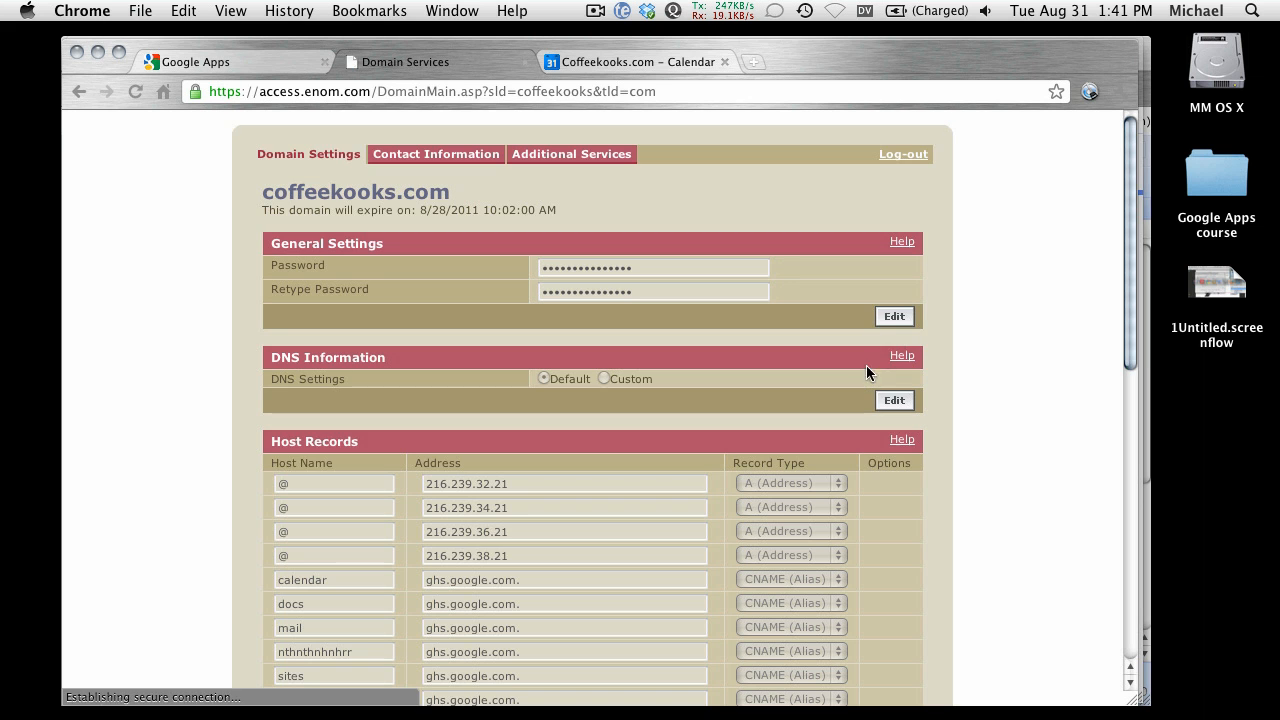
Examine the DNS settings and host records for coffeekooks.com, including the CNAME aliases, and close the enom console.
scroll(902, 533, "down", 3)
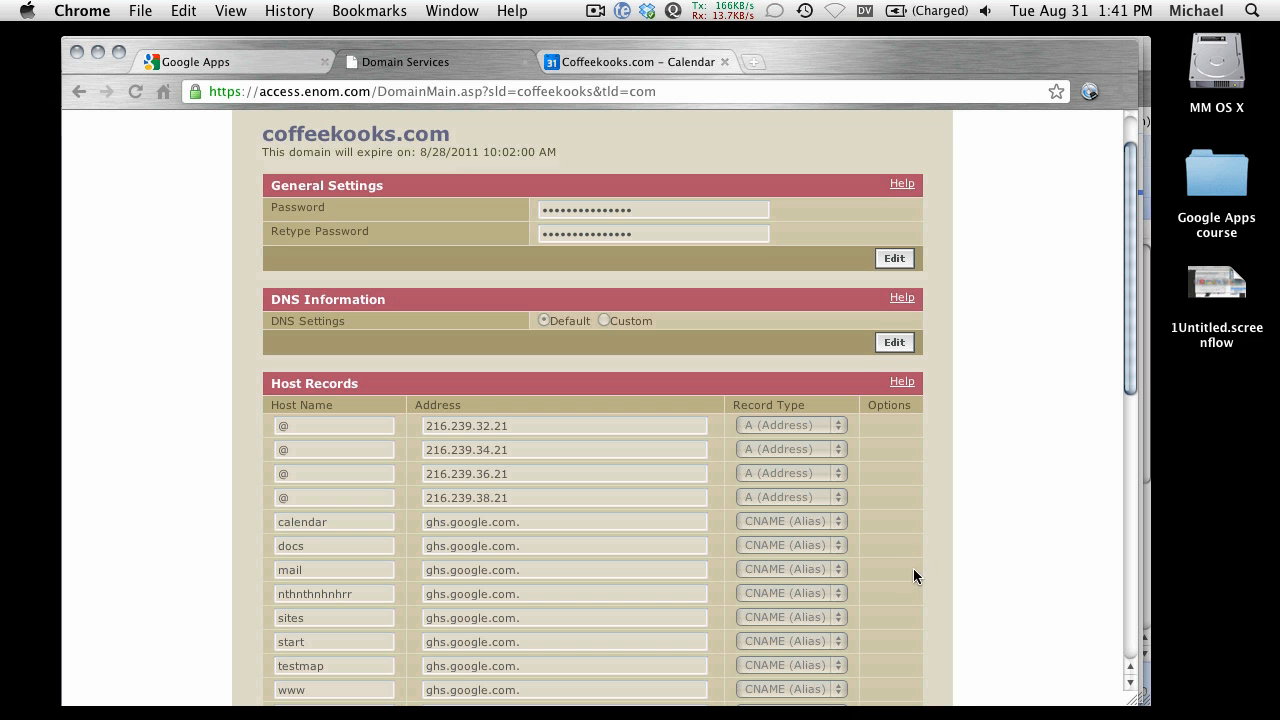
scroll(936, 578, "down", 5)
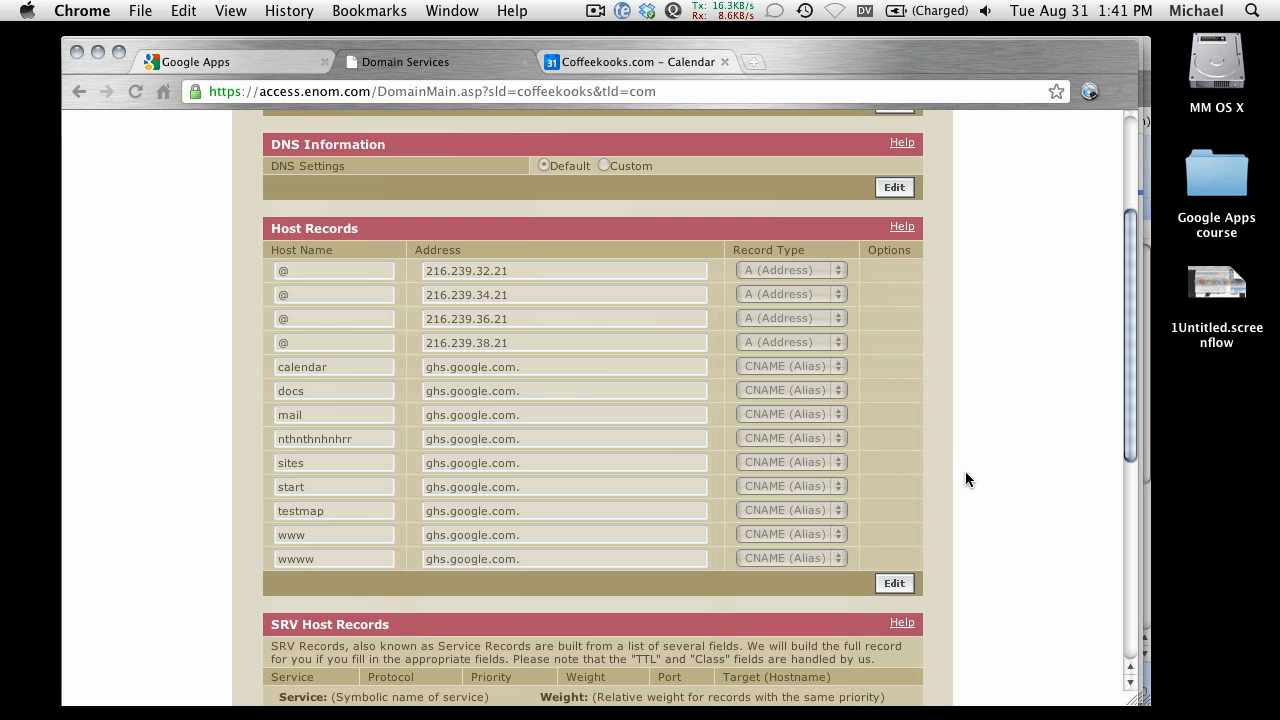
scroll(958, 474, "up", 5)
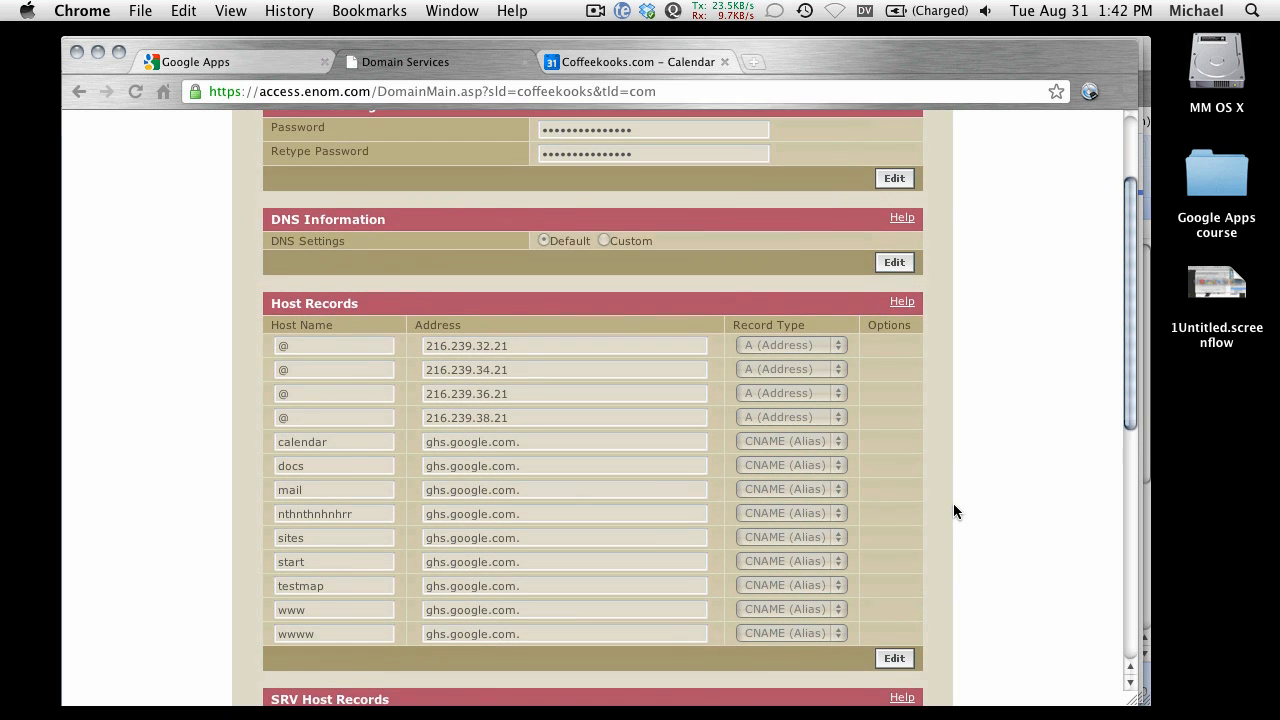
scroll(947, 520, "up", 3)
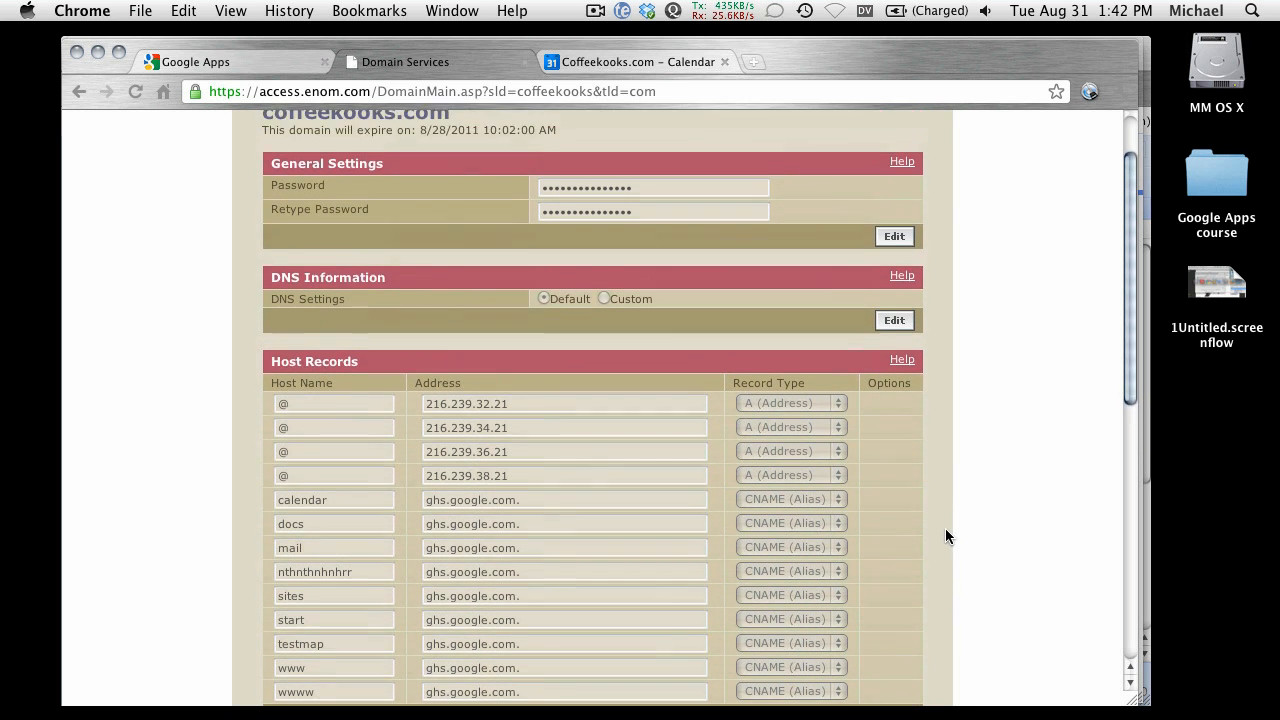
scroll(943, 538, "down", 1)
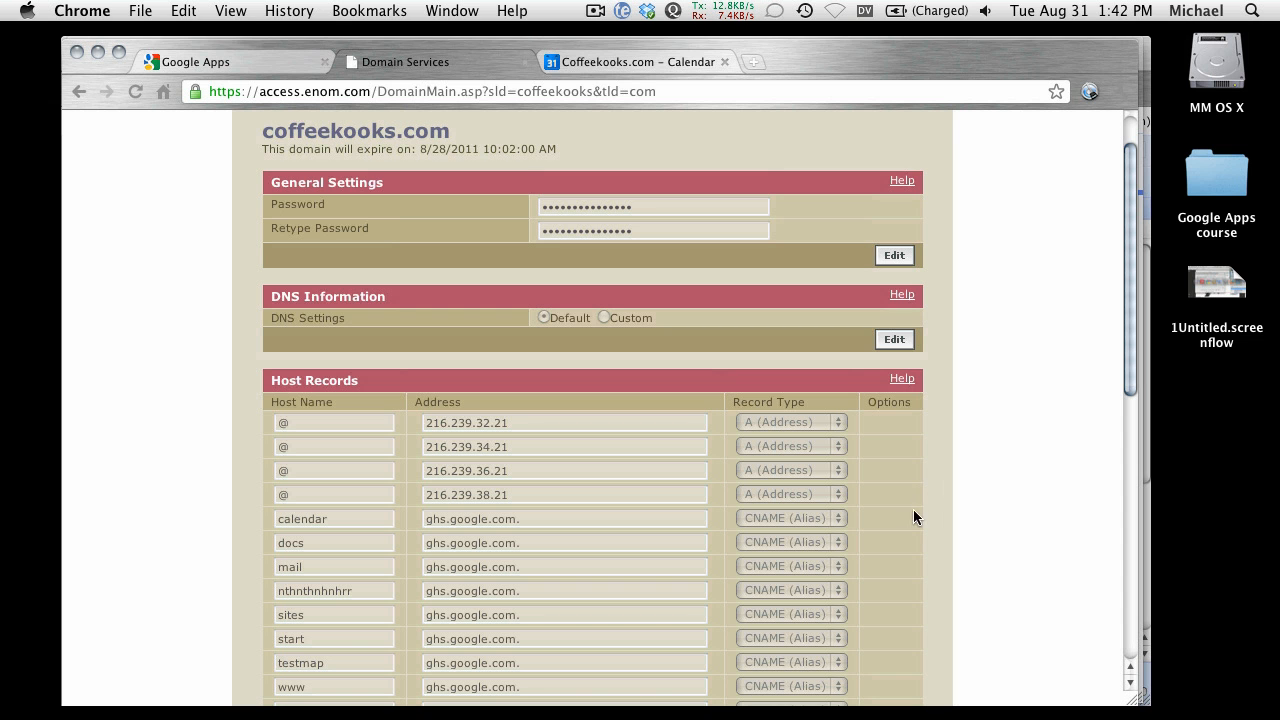
scroll(947, 473, "up", 3)
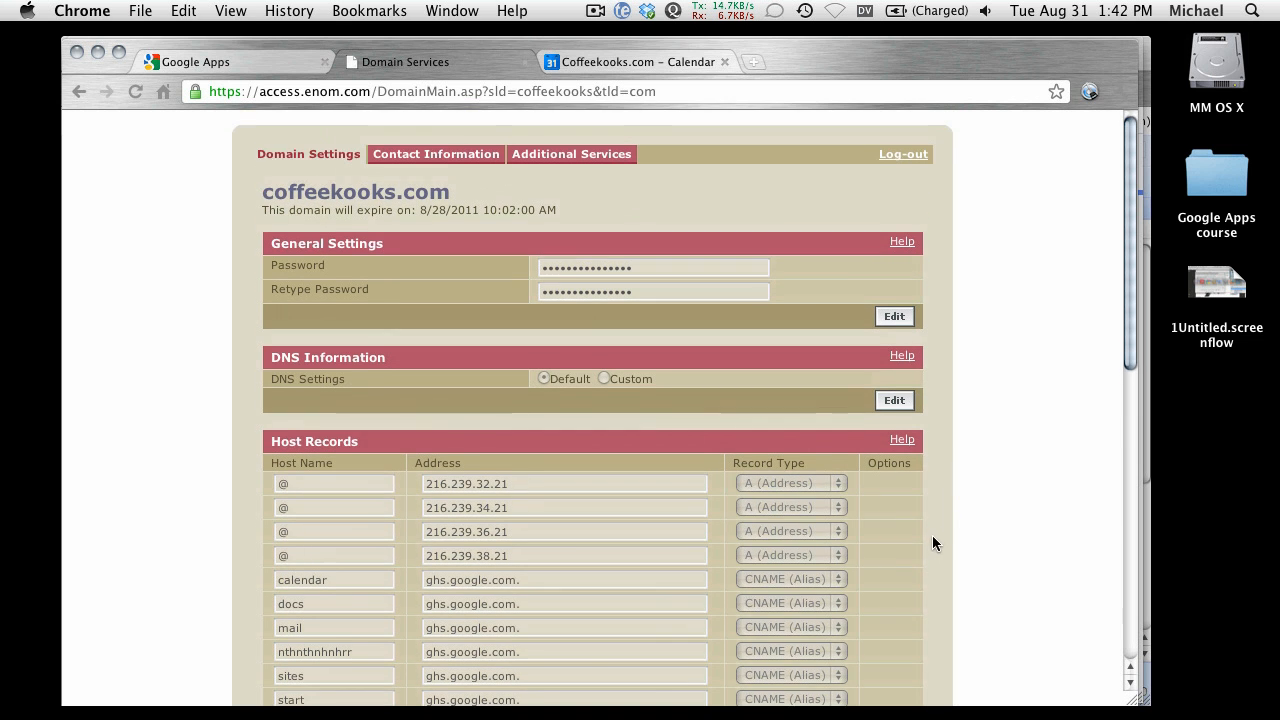
scroll(910, 496, "up", 1)
key("super+w")
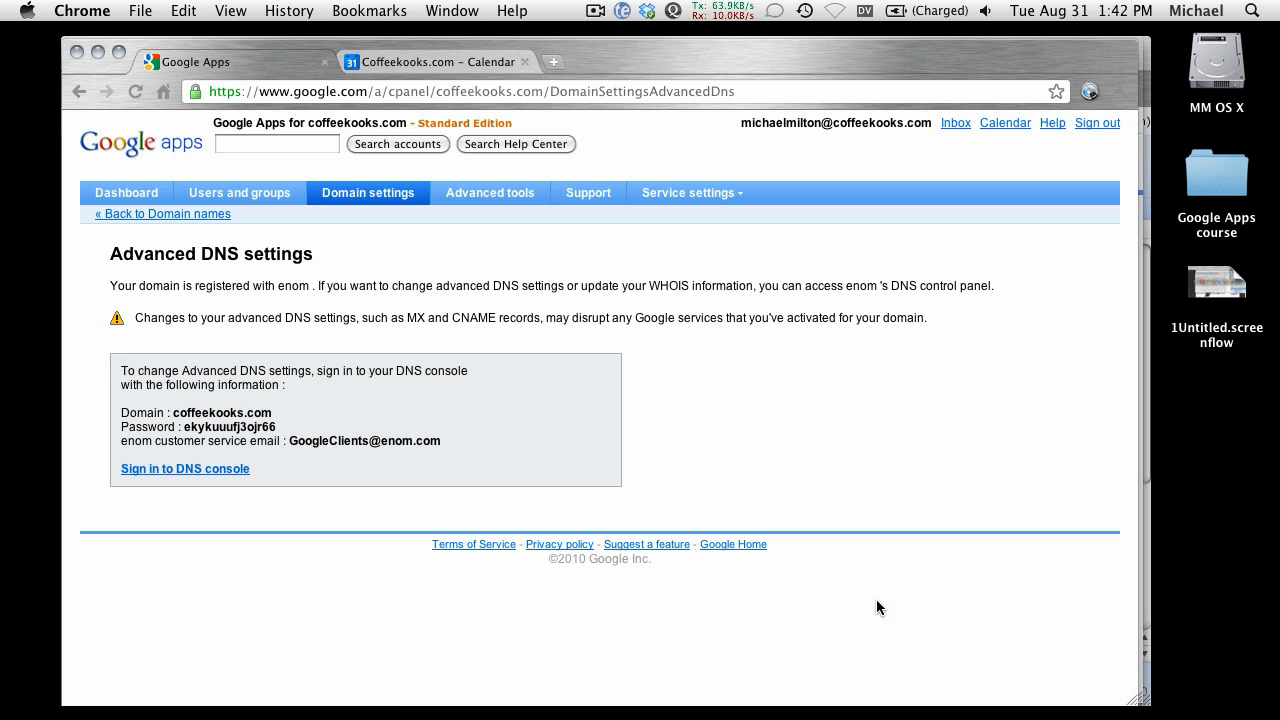
Open a new incognito browser window and enlarge it to fill most of the screen.
mouse_move(390, 700)
right_click(300, 675)
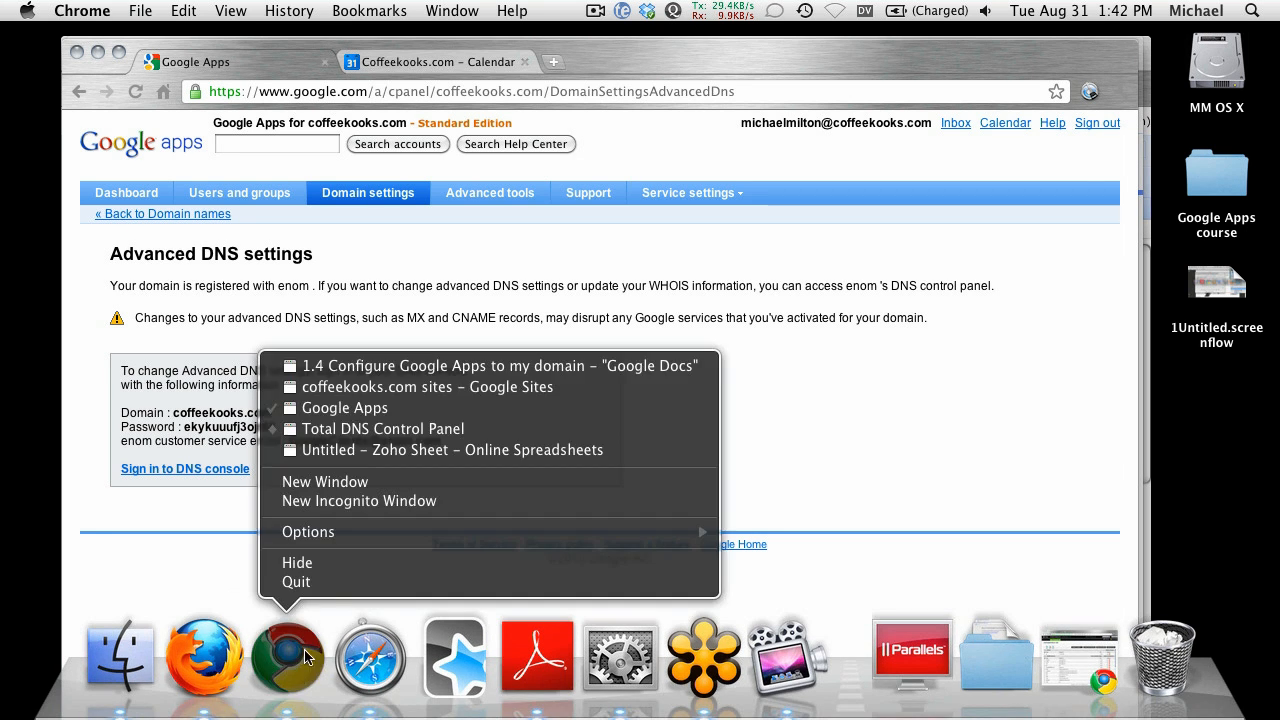
left_click(359, 501)
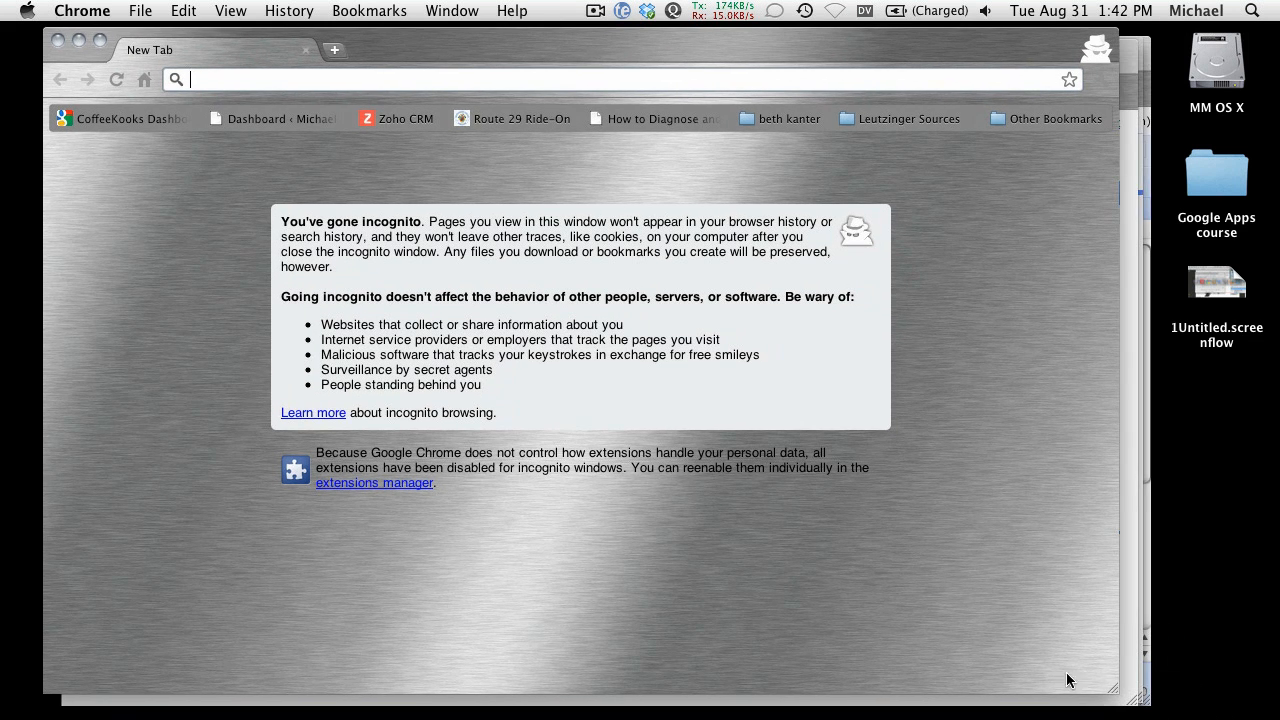
left_click_drag(1114, 689, 1157, 718)
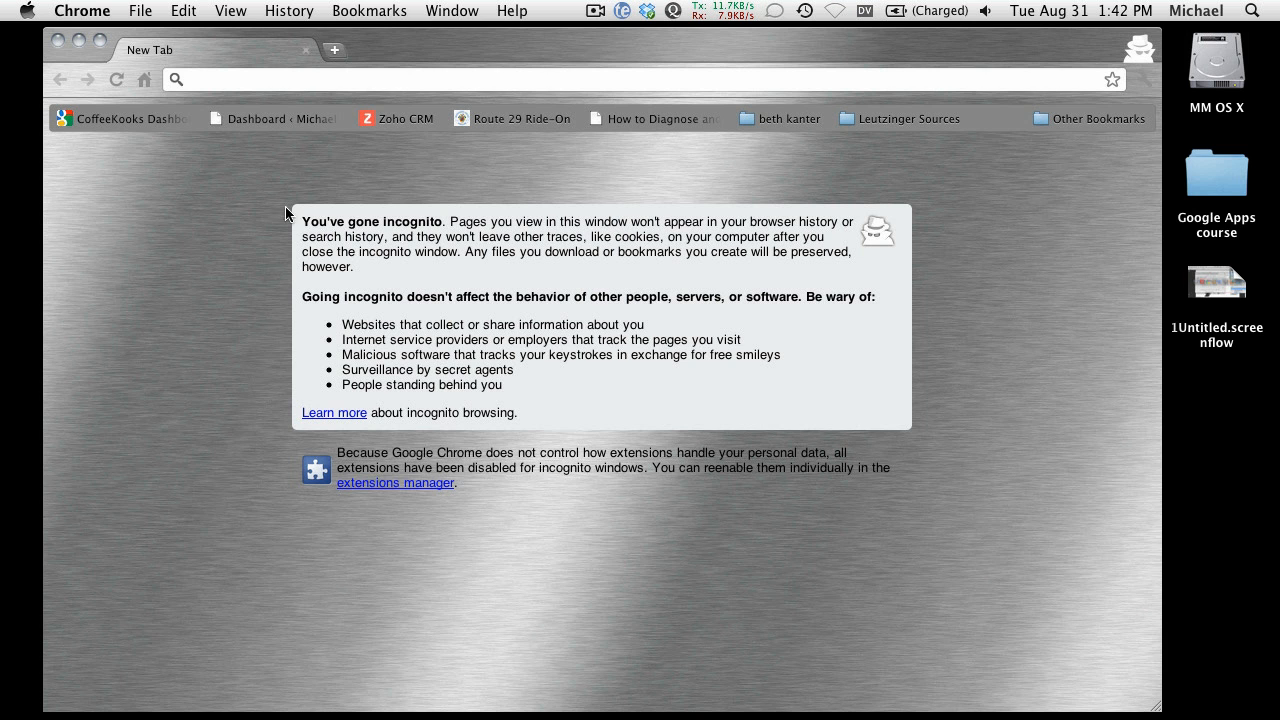
left_click(267, 82)
type("www")
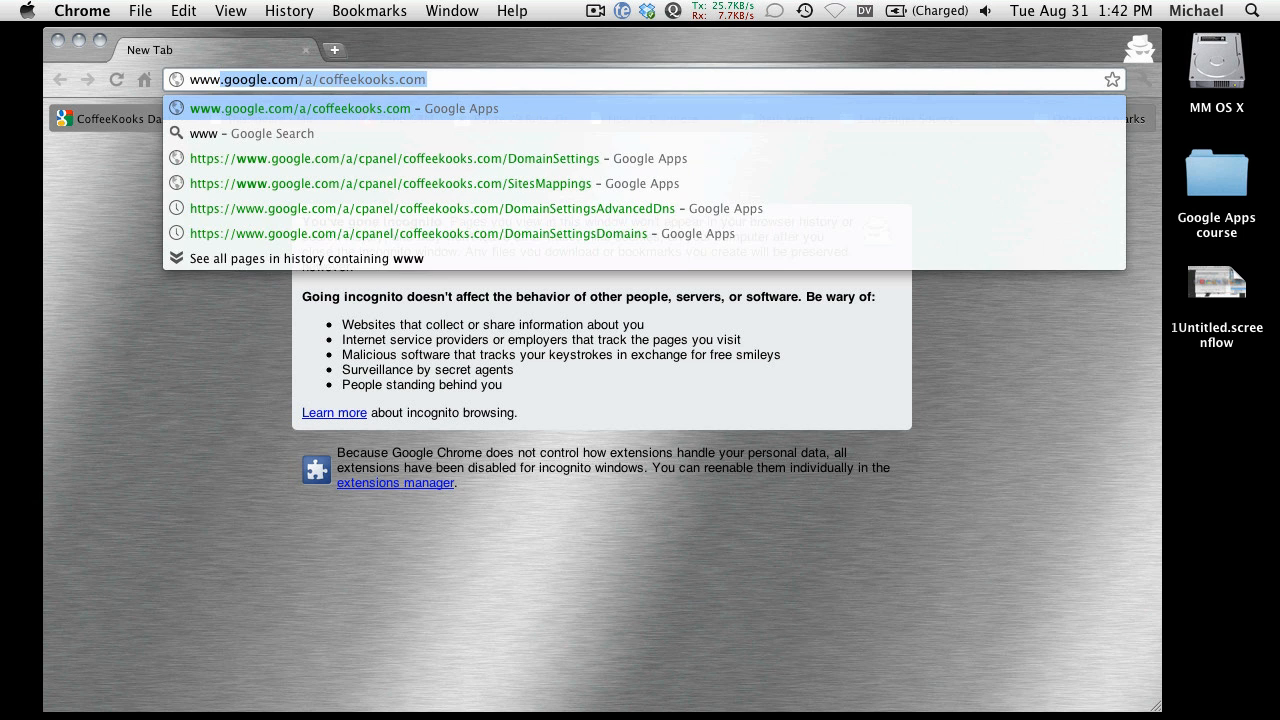
key("Right")
key("BackSpace")
key("BackSpace")
key("BackSpace")
key("BackSpace")
key("BackSpace")
key("BackSpace")
key("BackSpace")
key("BackSpace")
key("BackSpace")
key("BackSpace")
key("BackSpace")
key("BackSpace")
key("BackSpace")
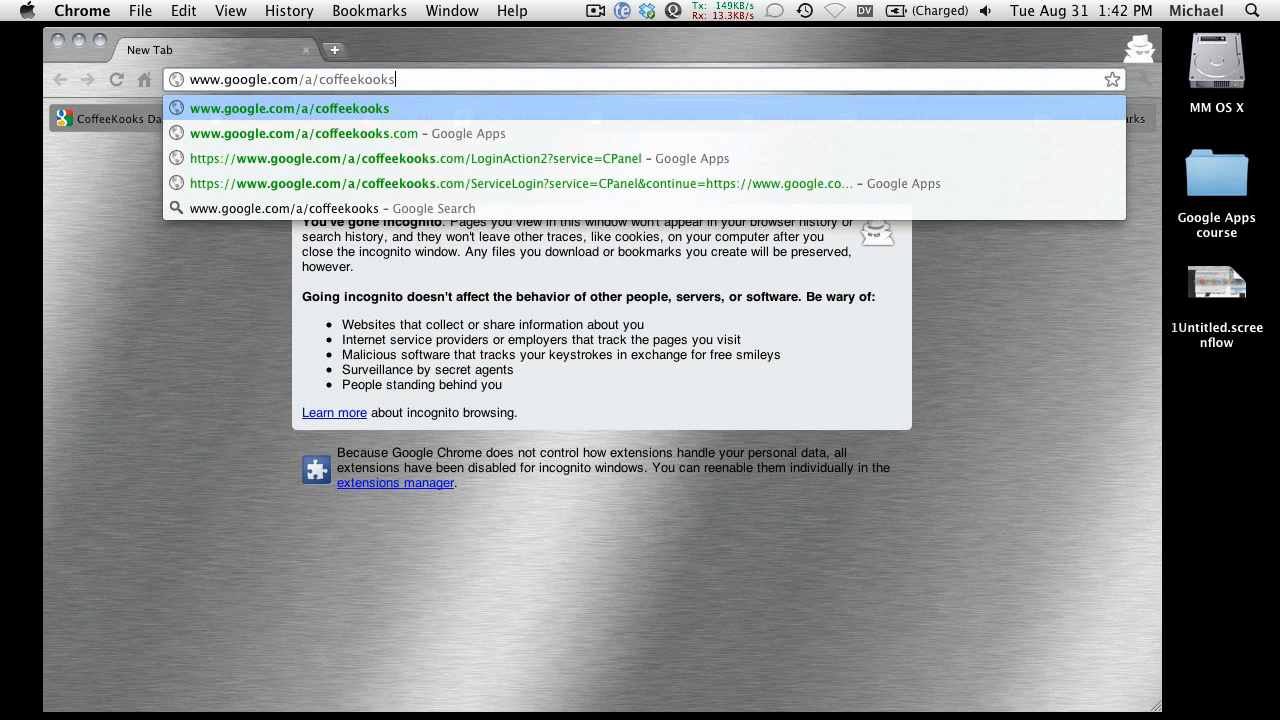
key("BackSpace")
key("BackSpace")
key("Return")
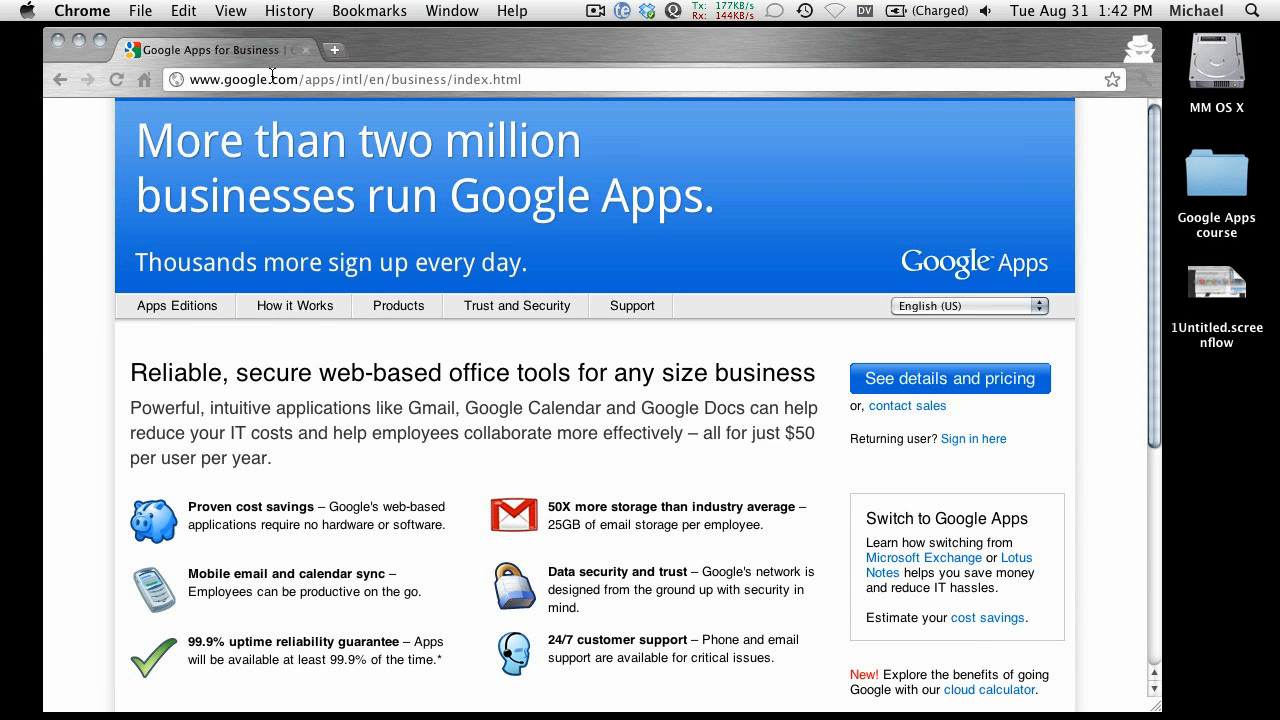
Choose the Standard edition of Google Apps and start its sign-up.
mouse_move(208, 316)
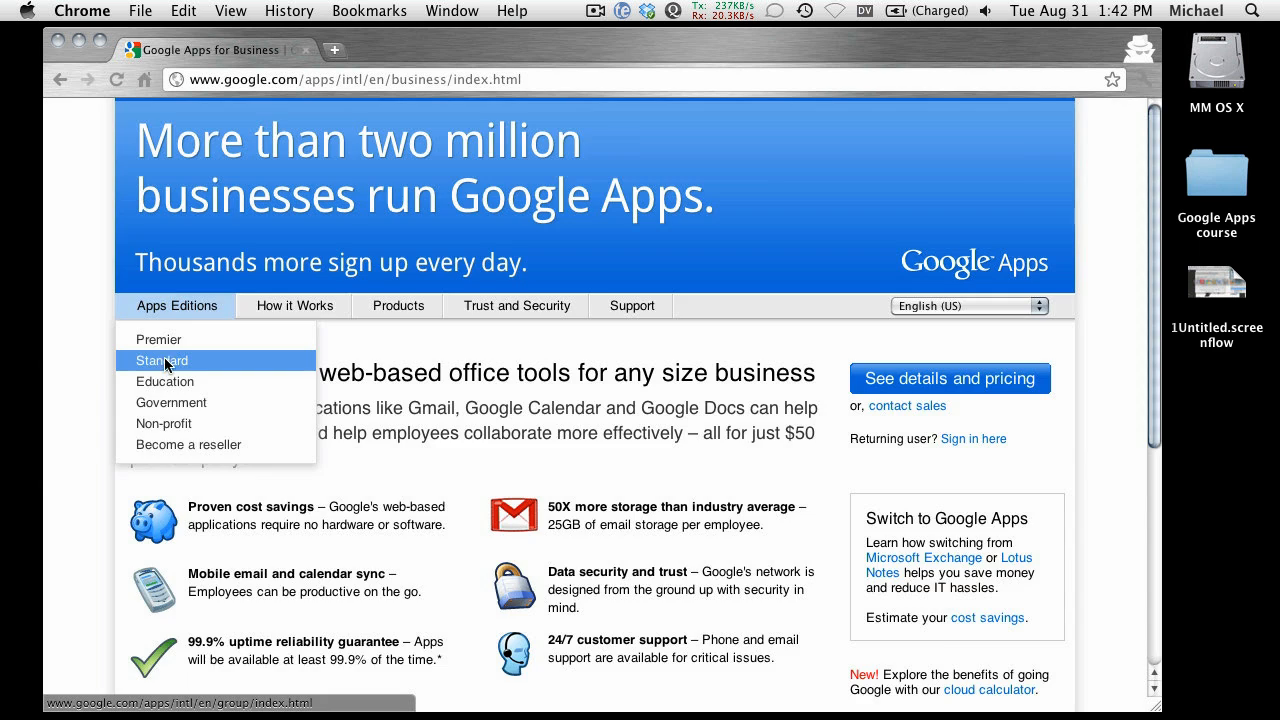
left_click(163, 362)
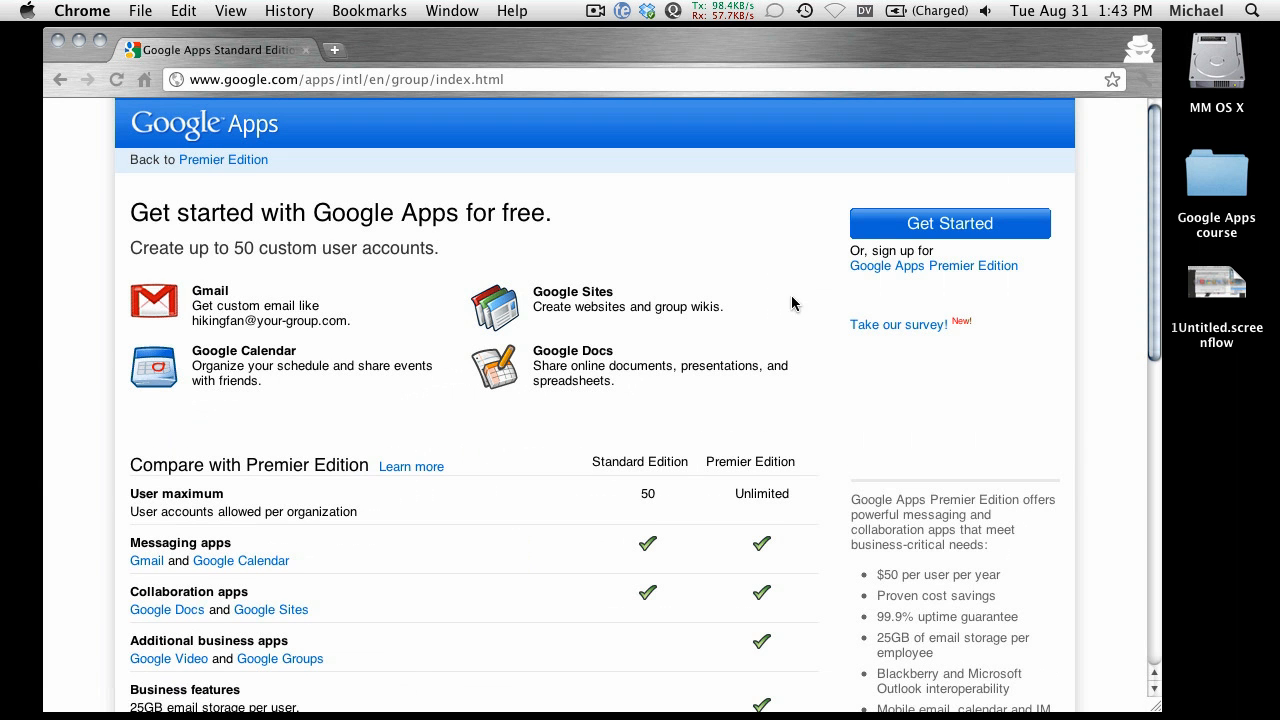
left_click(920, 226)
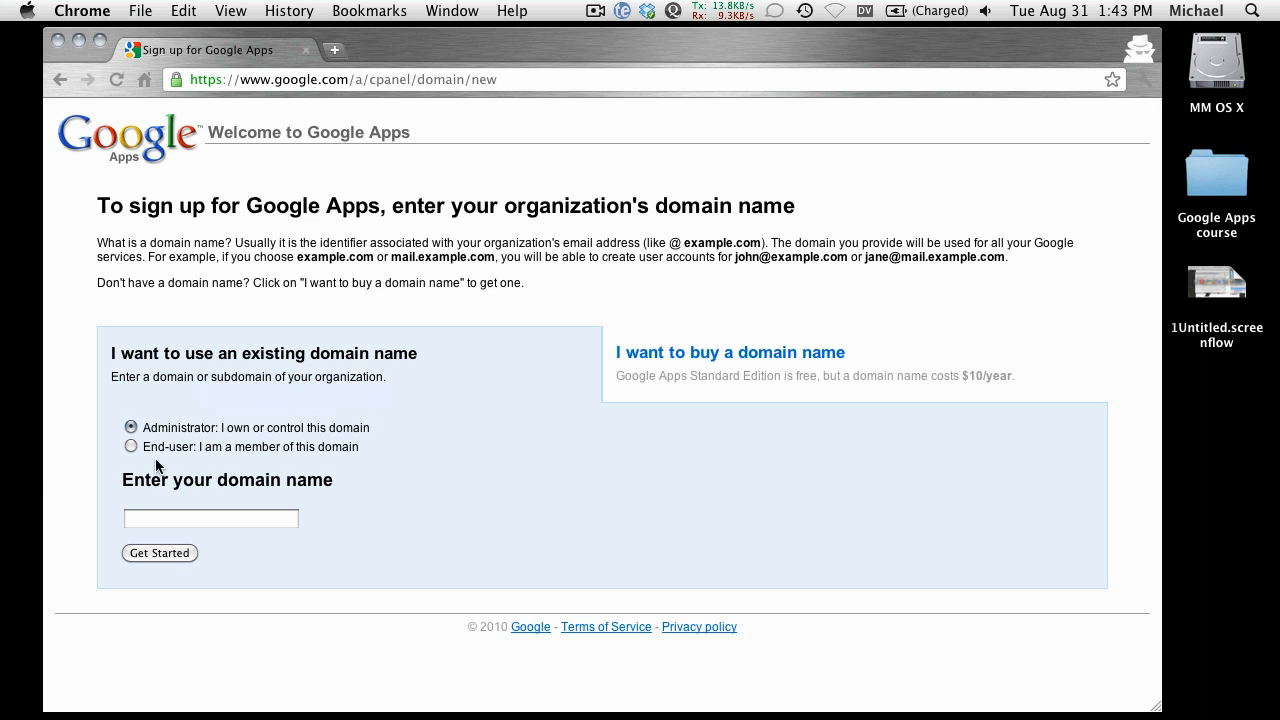
Try to sign up for Google Apps as administrator with the presenter's own existing .net domain.
left_click(232, 518)
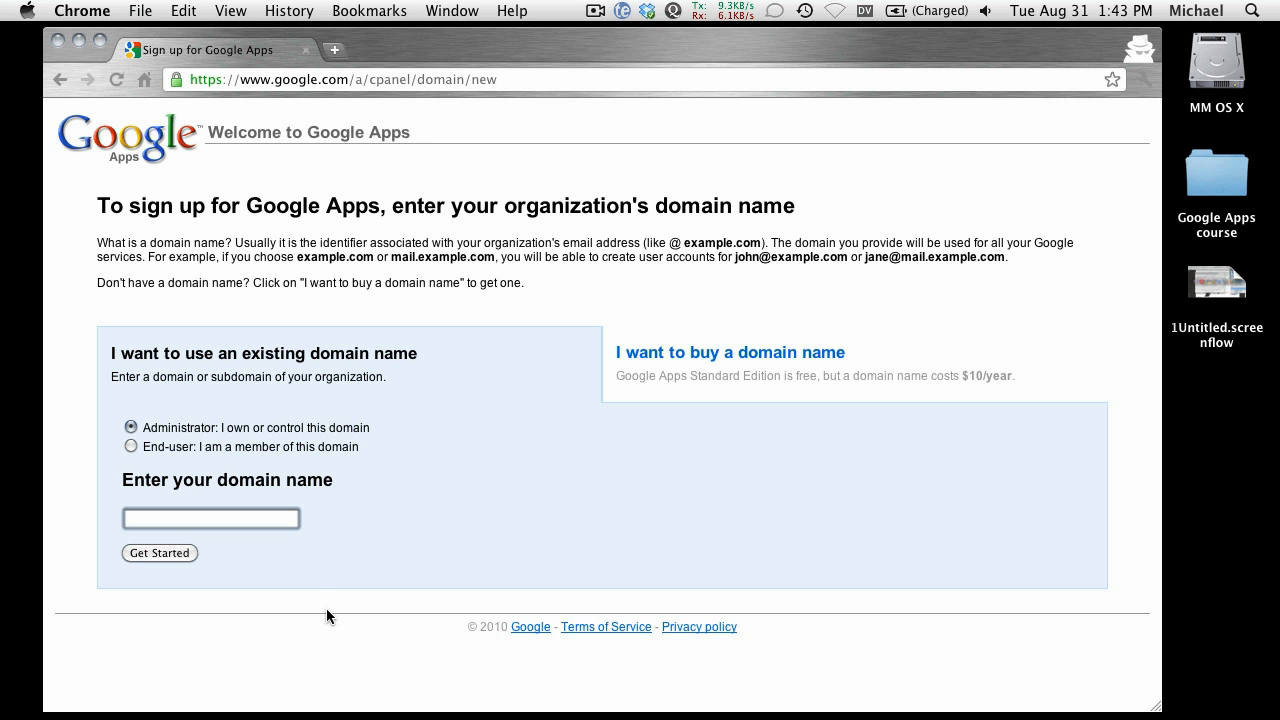
type("michaelmilt")
type("on.t")
type("con")
key("BackSpace")
key("BackSpace")
key("BackSpace")
type("net")
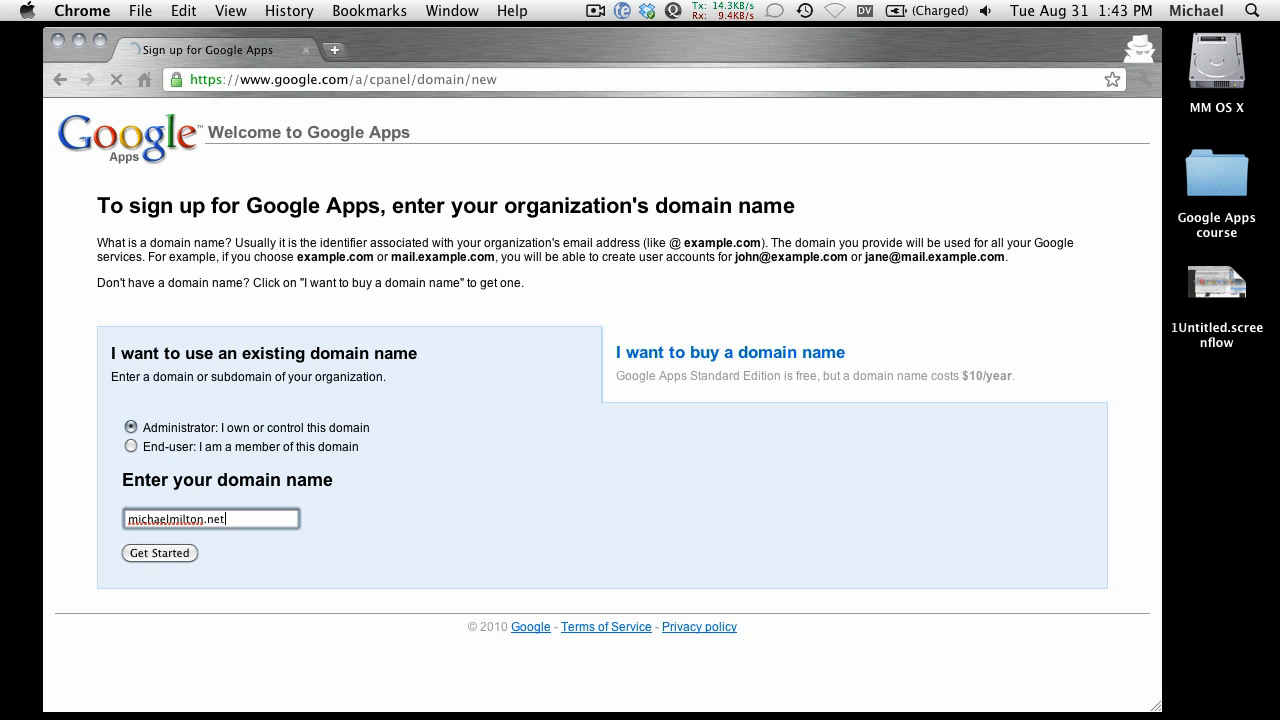
key("Return")
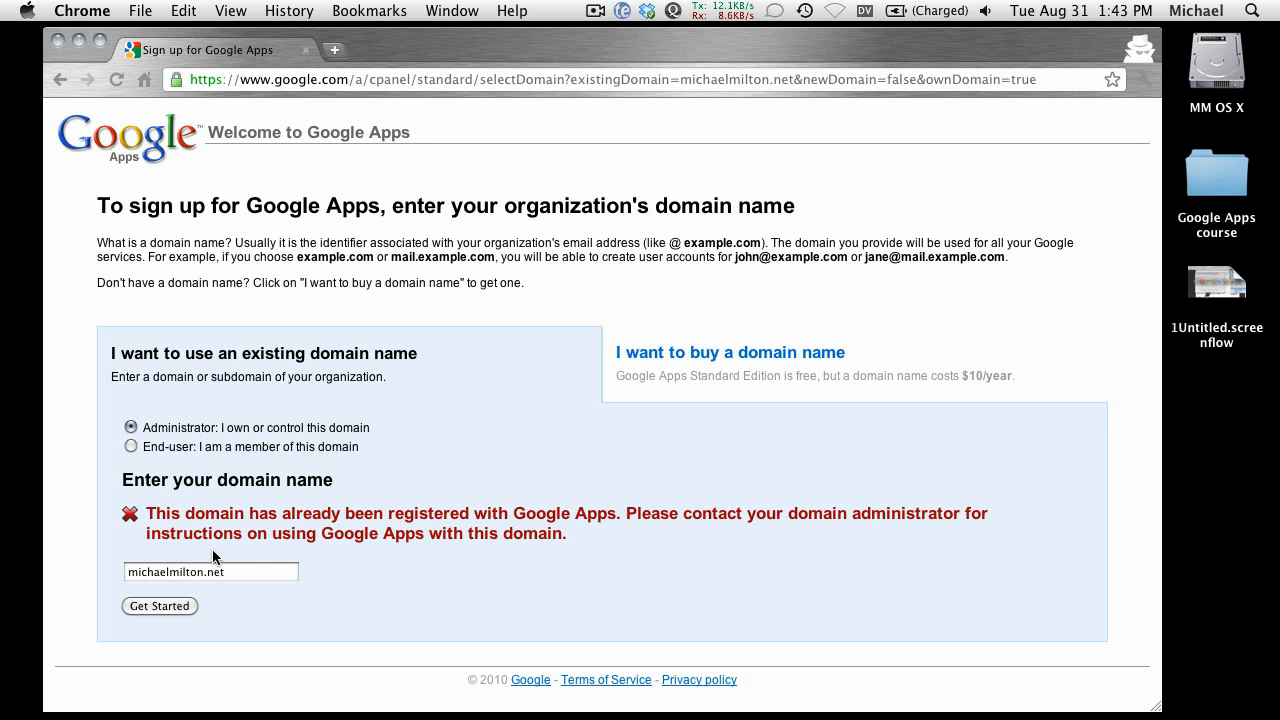
Replace the domain name with cnn.com and submit it for the Google Apps sign-up.
left_click(234, 578)
left_click(235, 584)
left_click(233, 575)
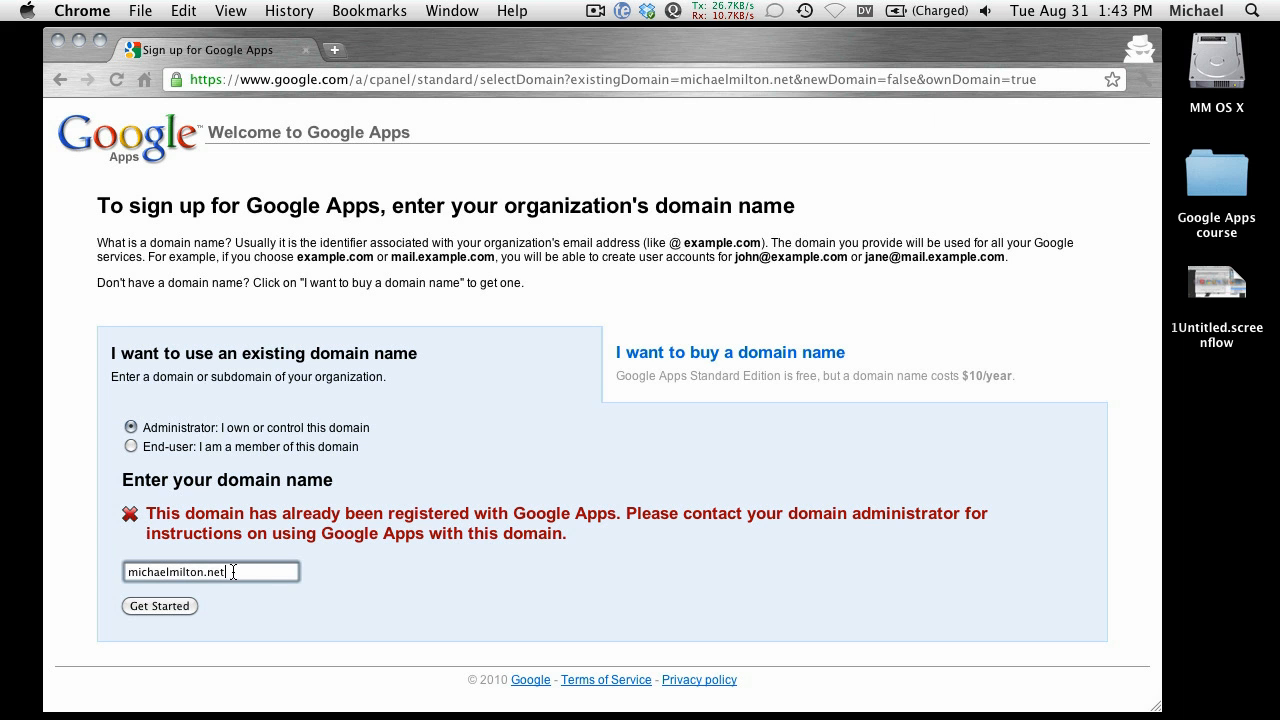
double_click(230, 574)
left_click_drag(188, 567, 120, 583)
type("cnn.com")
key("Return")
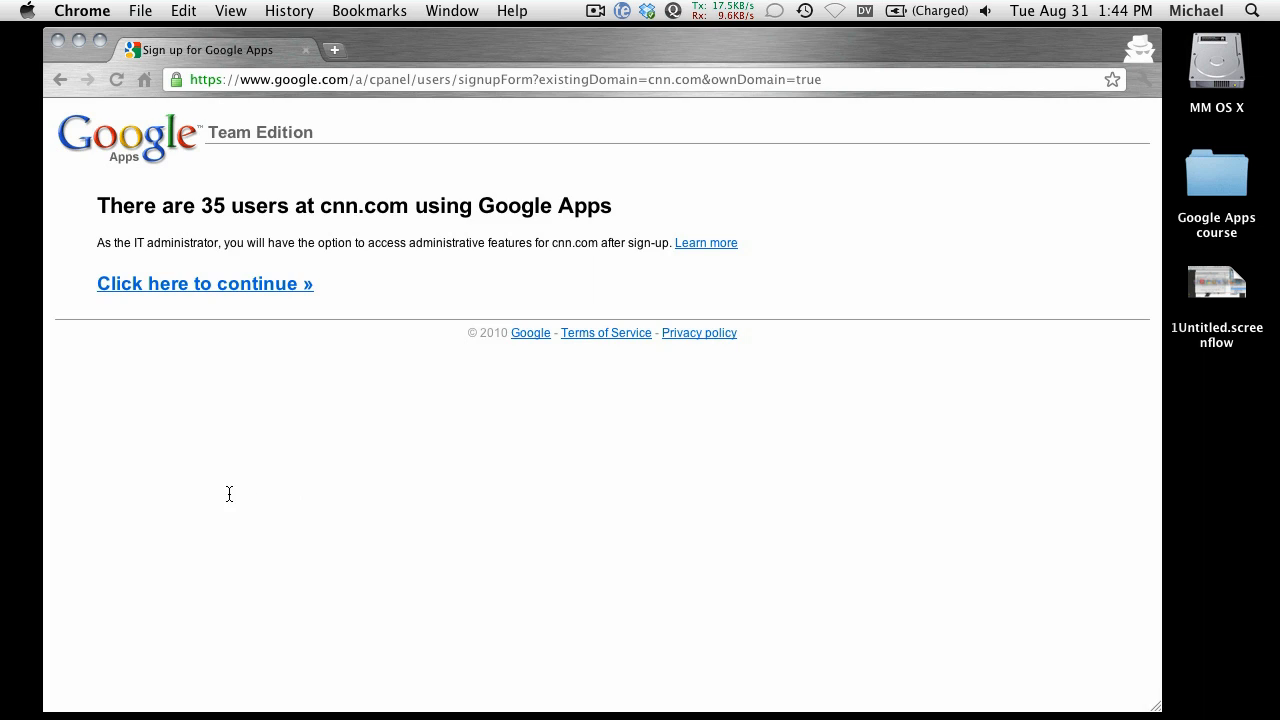
Restore the minimized Total DNS Control Panel window, reposition it and widen it to show the zone records.
key("super+h")
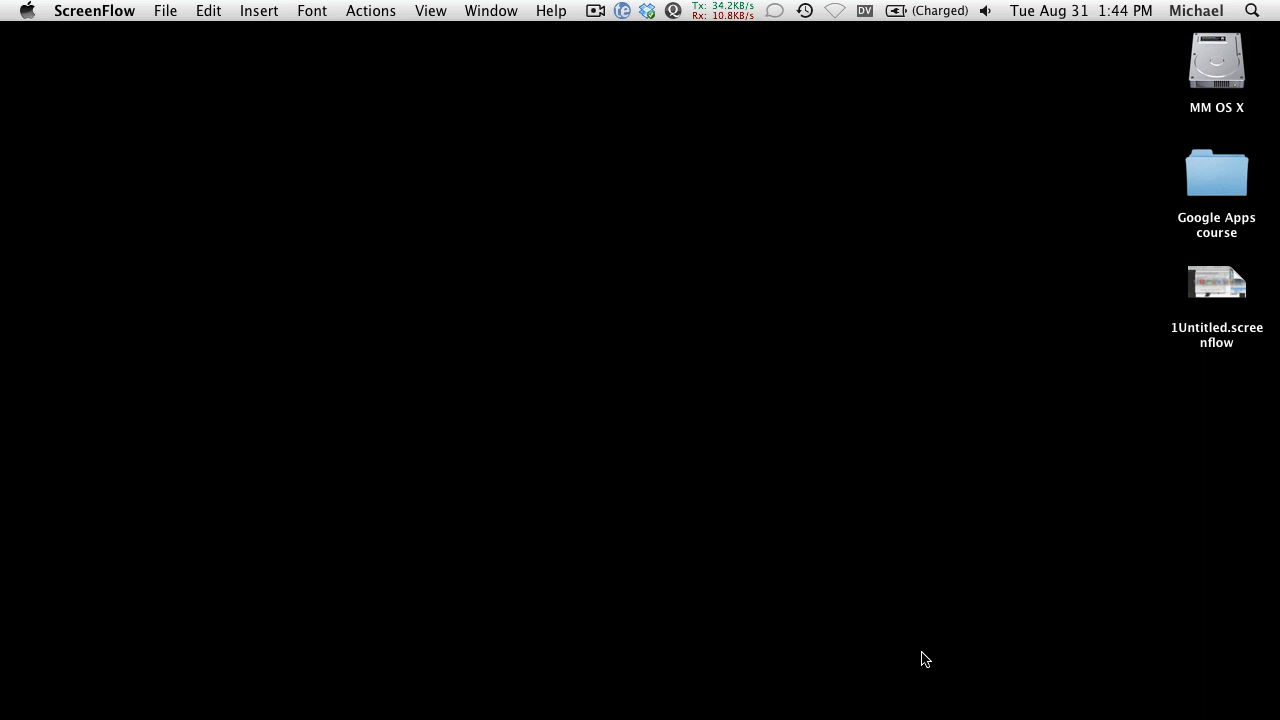
mouse_move(966, 672)
left_click(306, 656)
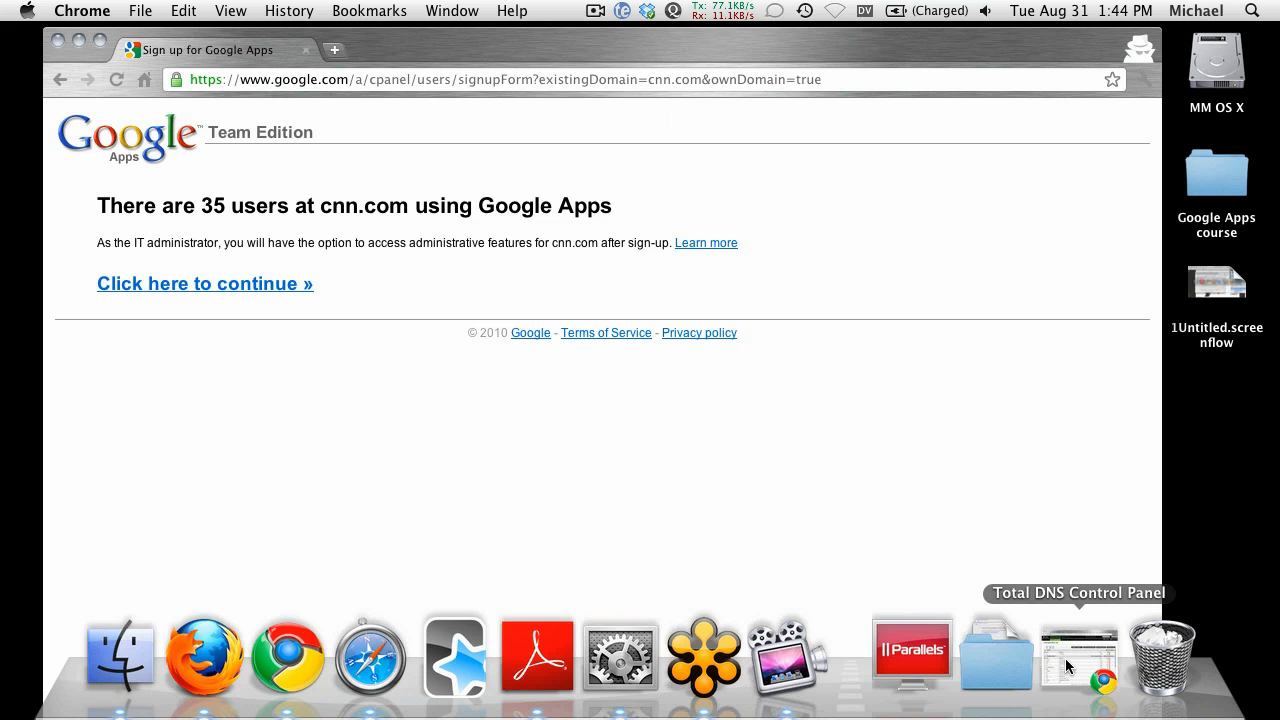
left_click(1075, 659)
left_click_drag(560, 44, 446, 43)
left_click_drag(978, 711, 1168, 711)
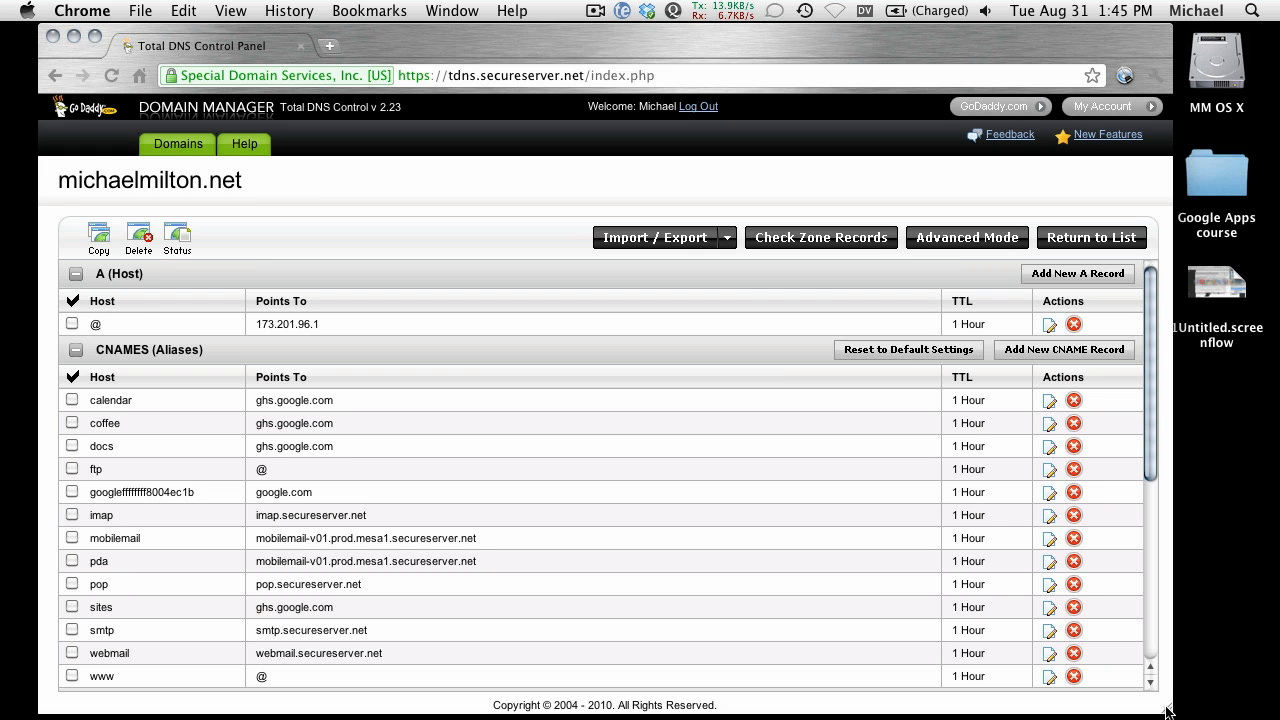
Examine the domain's A, CNAME and MX records in the Total DNS Control Panel.
scroll(405, 500, "down", 3)
scroll(394, 440, "up", 3)
scroll(154, 516, "down", 2)
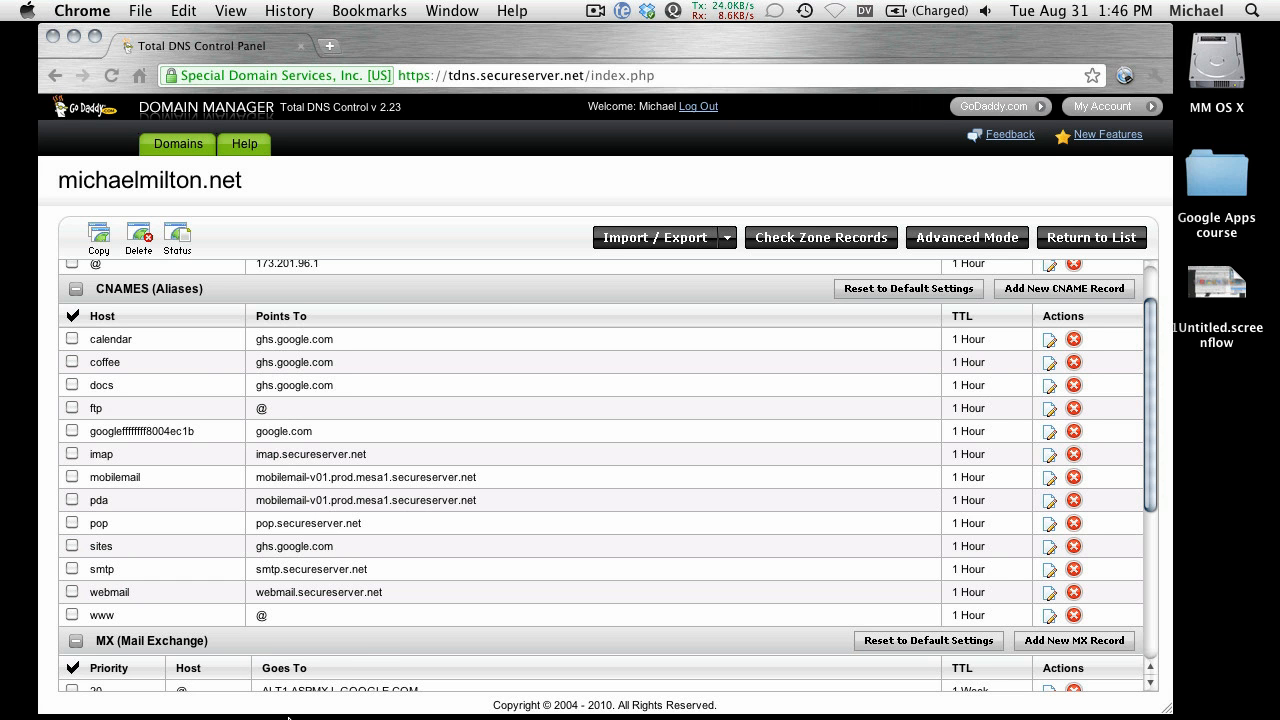
Switch to Firefox and load the calendar subdomain of the presenter's own .net domain.
mouse_move(233, 715)
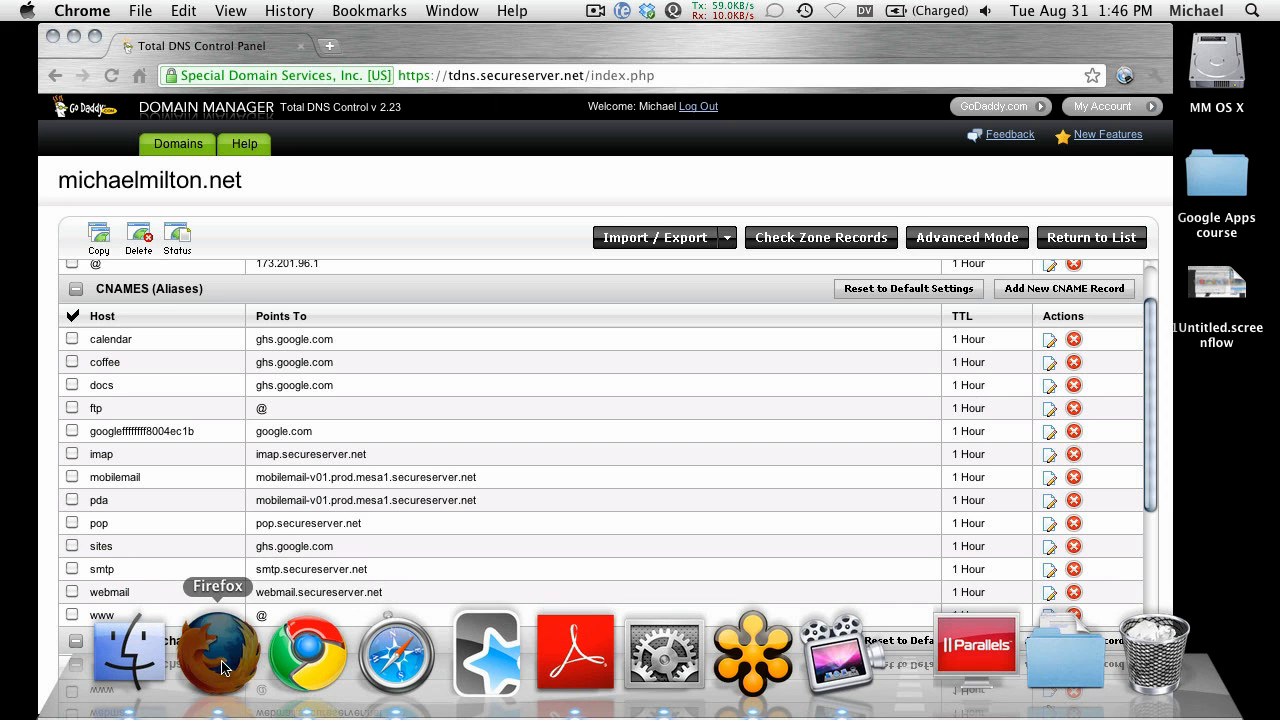
left_click(224, 660)
type("cal")
type("endar.goo")
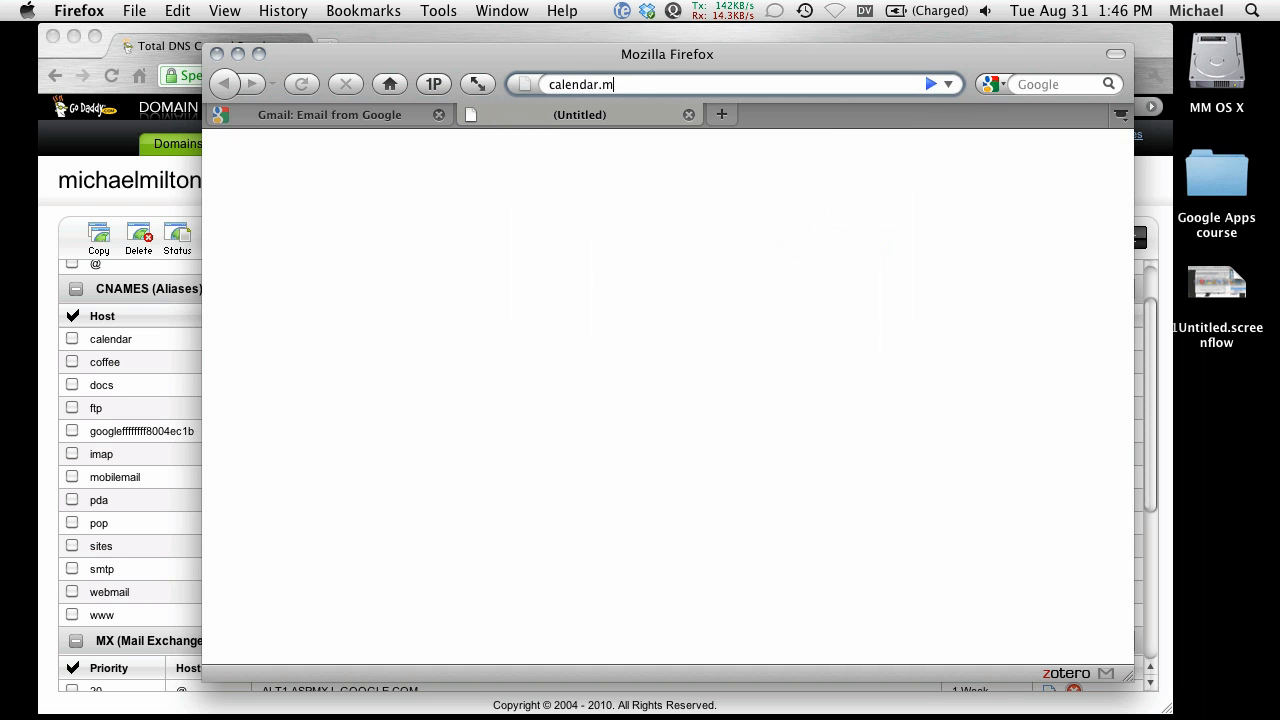
key("BackSpace")
type("ichaelmilton.net")
key("Return")
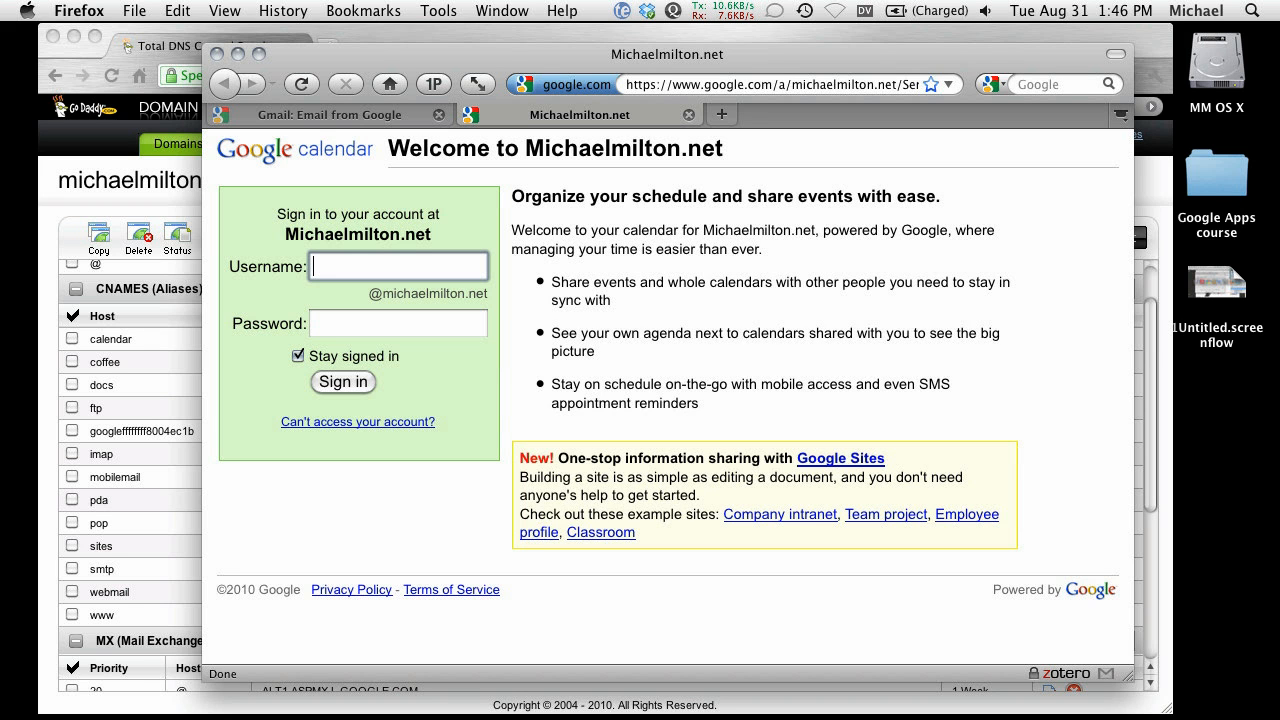
Load the mail subdomain of the presenter's own .net domain in Firefox.
left_click(628, 85)
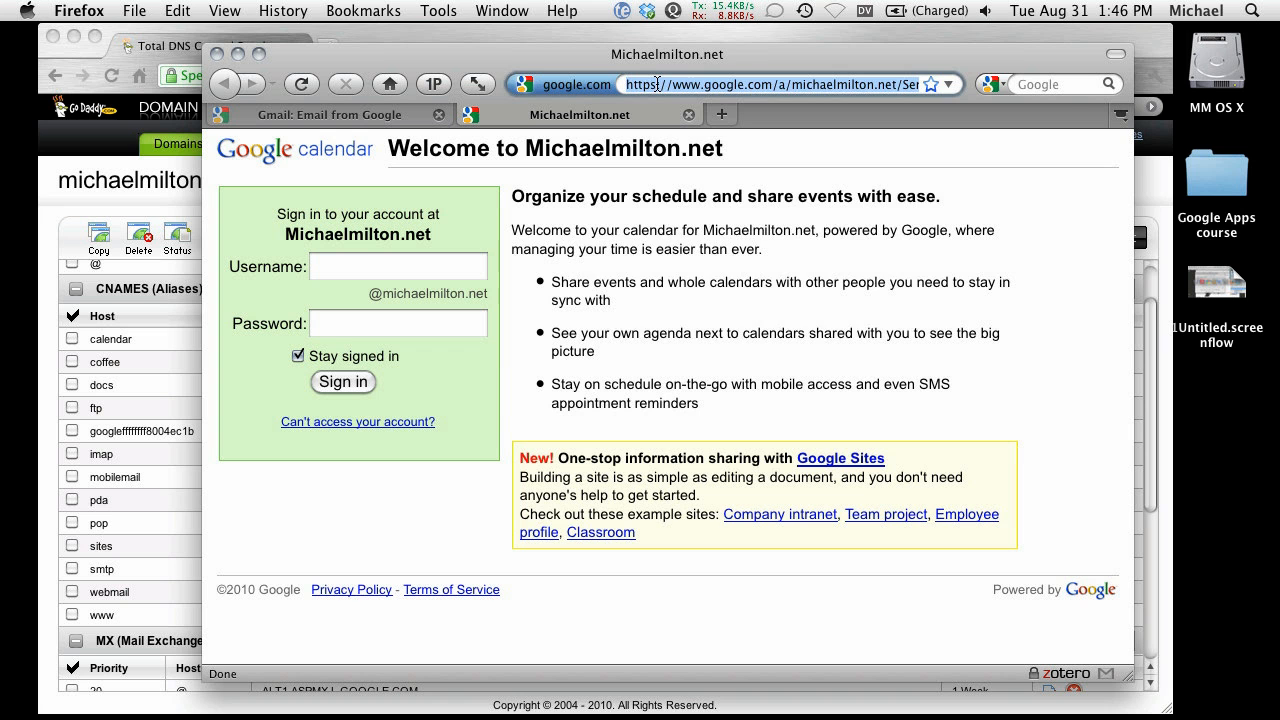
type("mail.")
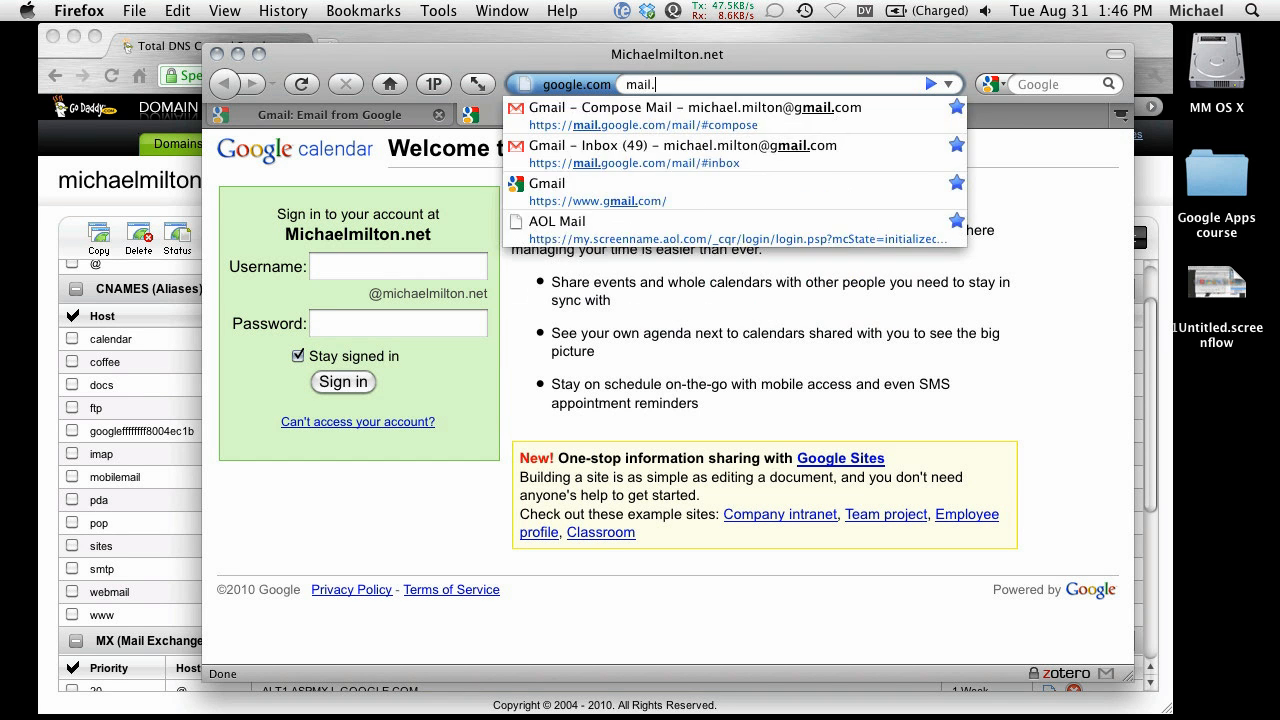
type("michaelmil")
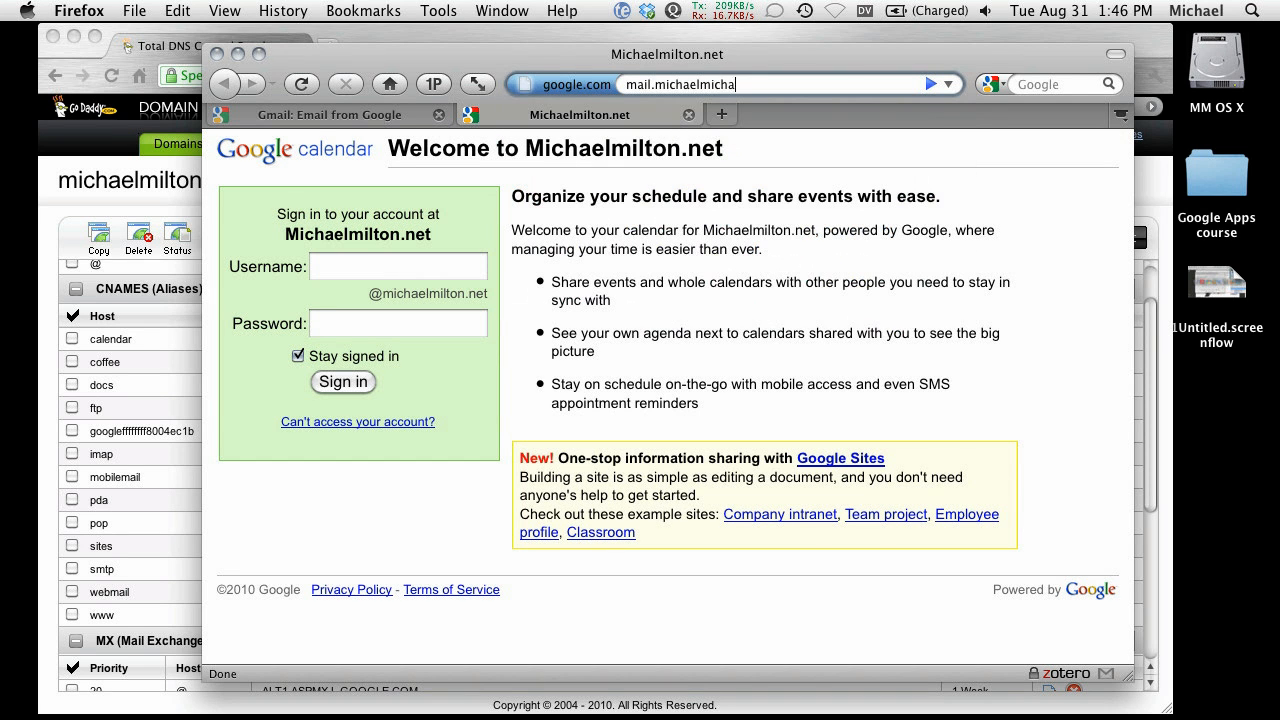
key("BackSpace")
key("BackSpace")
key("BackSpace")
key("BackSpace")
type("et")
key("Return")
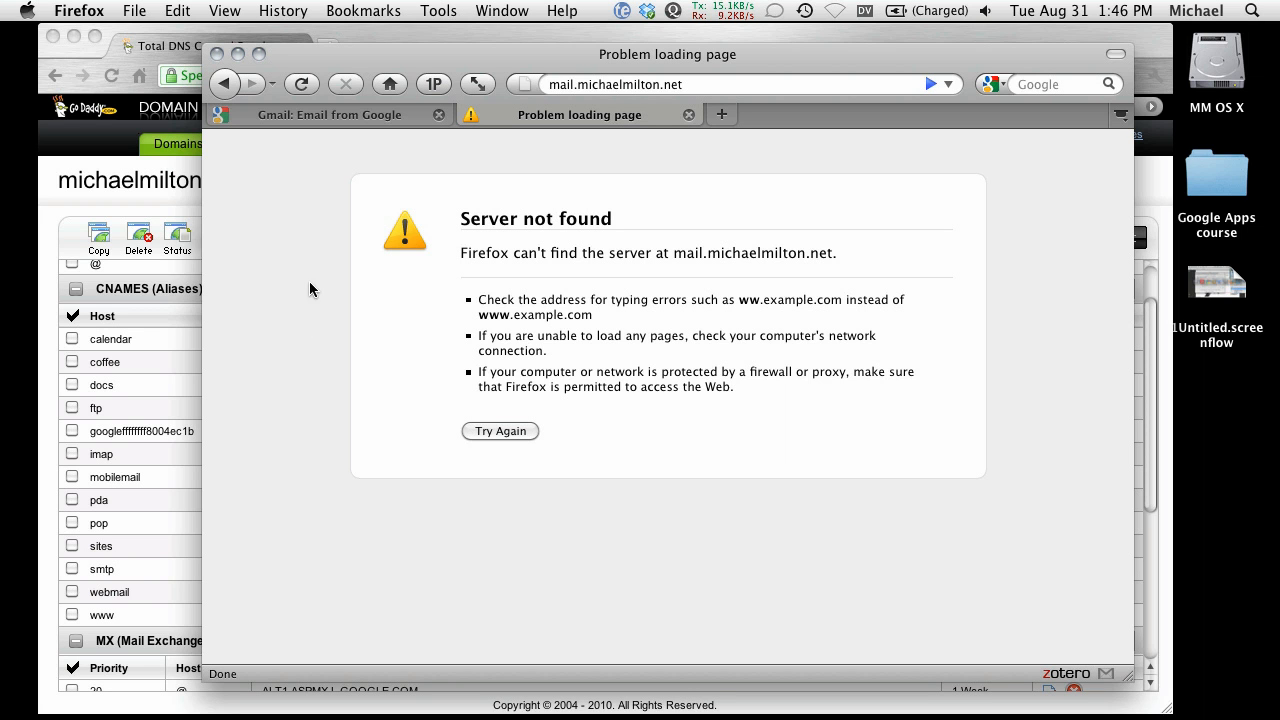
Move the Firefox window aside and switch to Chrome's Total DNS Control Panel to show the CNAME records.
left_click_drag(437, 54, 520, 56)
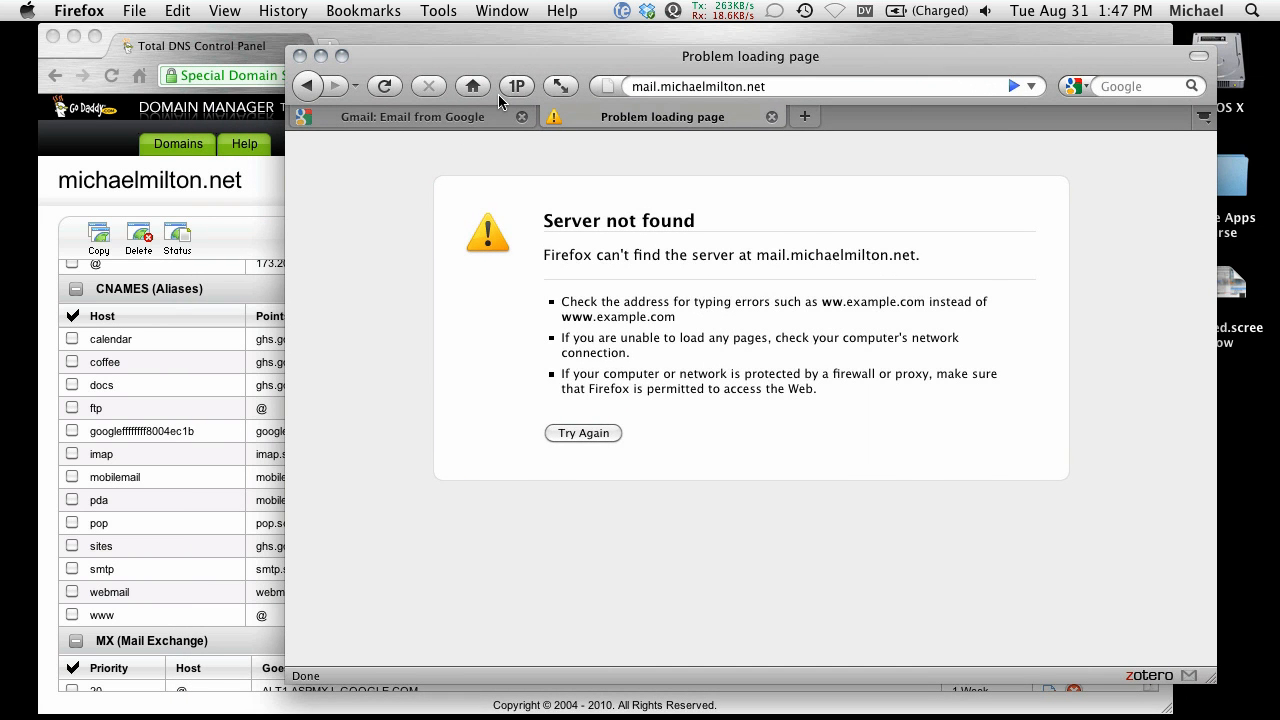
left_click(439, 30)
scroll(870, 400, "up", 2)
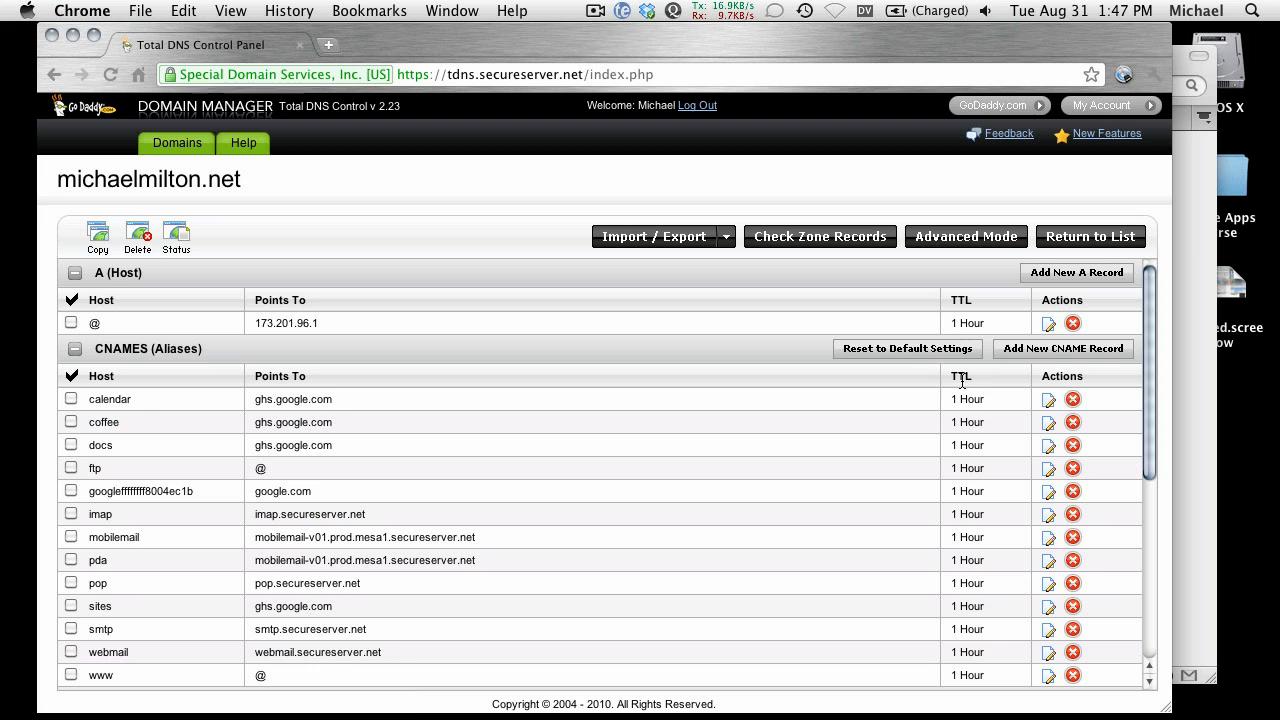
Try to add a new CNAME record with the alias mail pointing to ghs.google.com.
left_click(1014, 350)
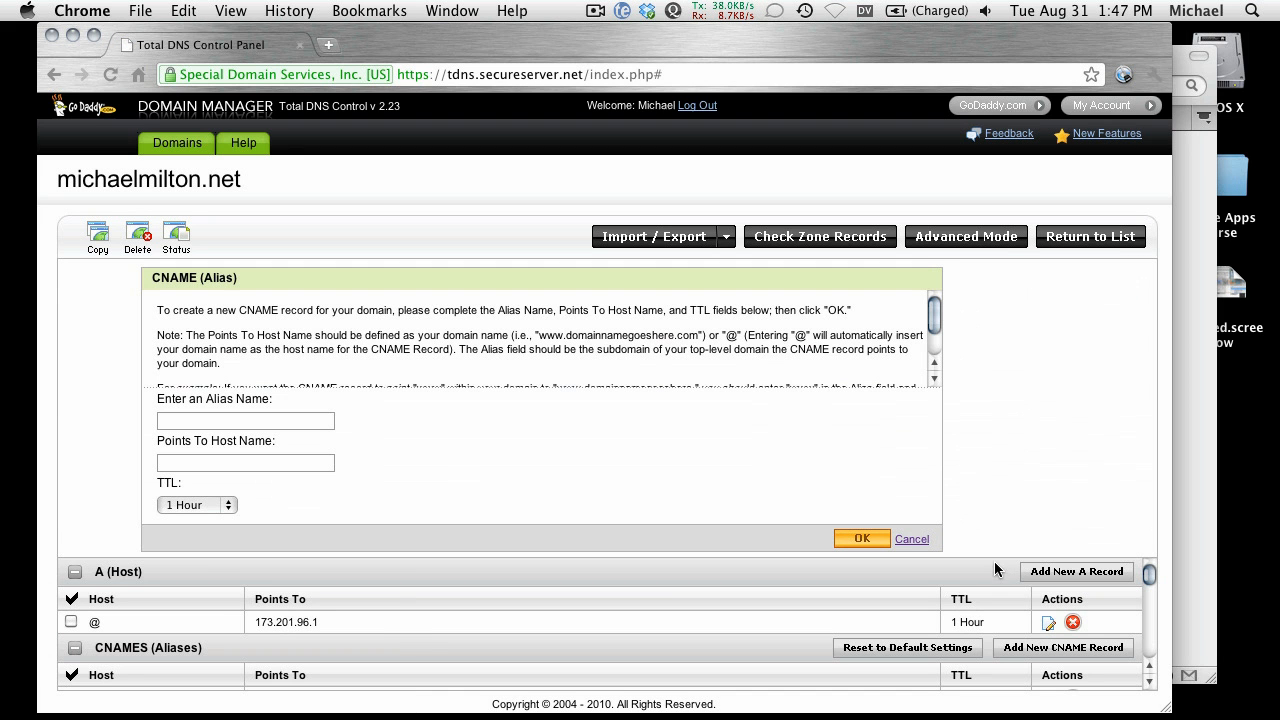
left_click(276, 421)
type("mail")
key("Tab")
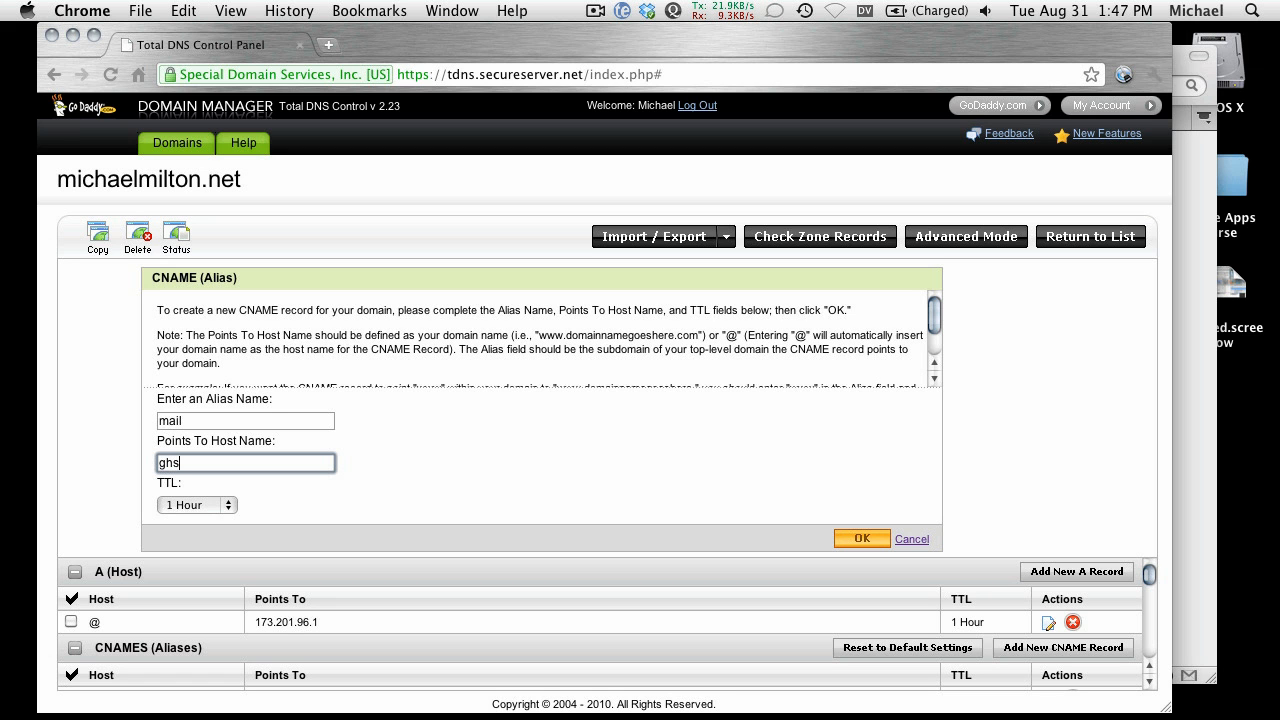
type("ghs.google.com")
left_click(846, 540)
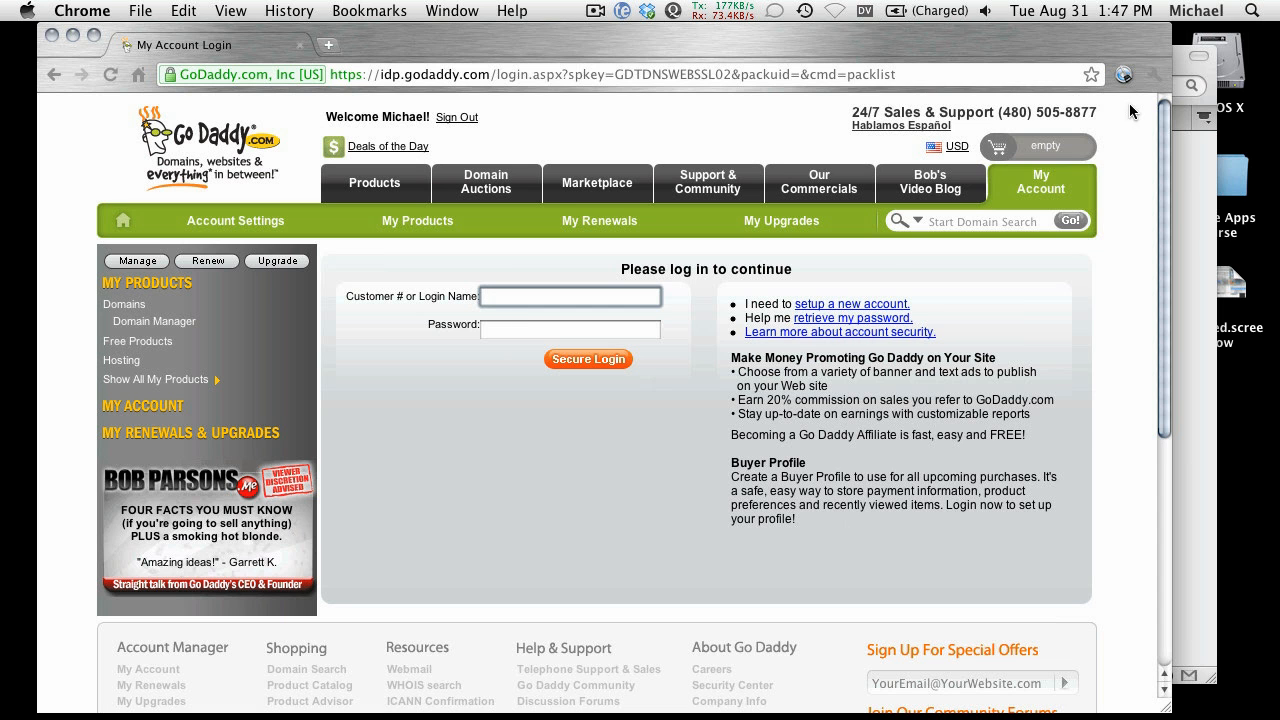
Fill in the Go Daddy login name and password from the saved login and log in again.
left_click(1124, 74)
left_click(1086, 121)
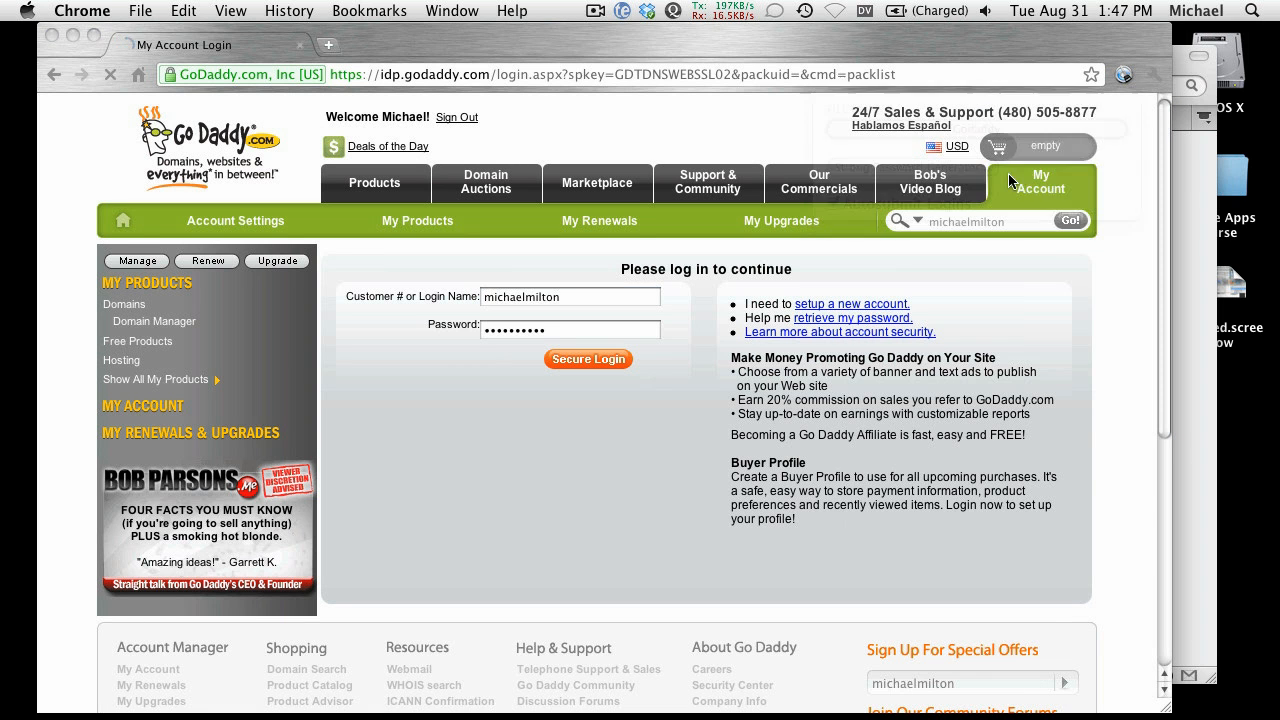
left_click(560, 362)
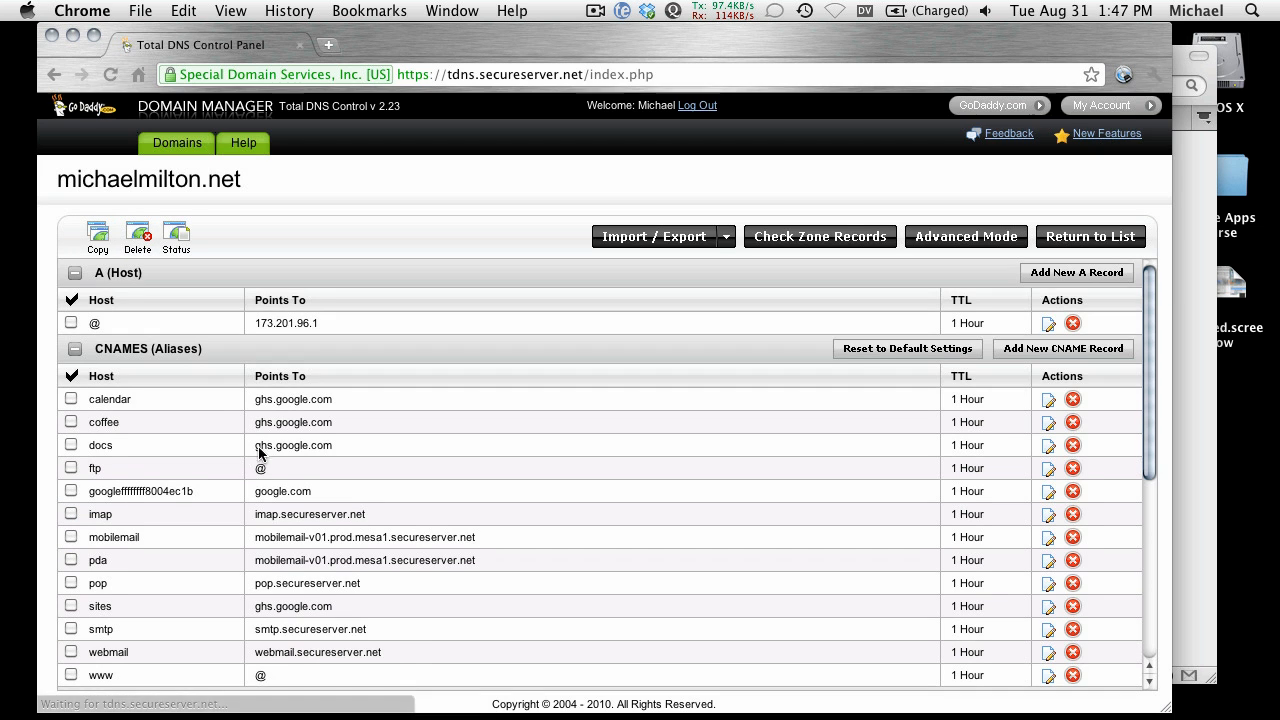
Add a CNAME record with the alias mail pointing to ghs.google.com and dismiss the results summary.
scroll(200, 570, "down", 2)
scroll(600, 480, "up", 2)
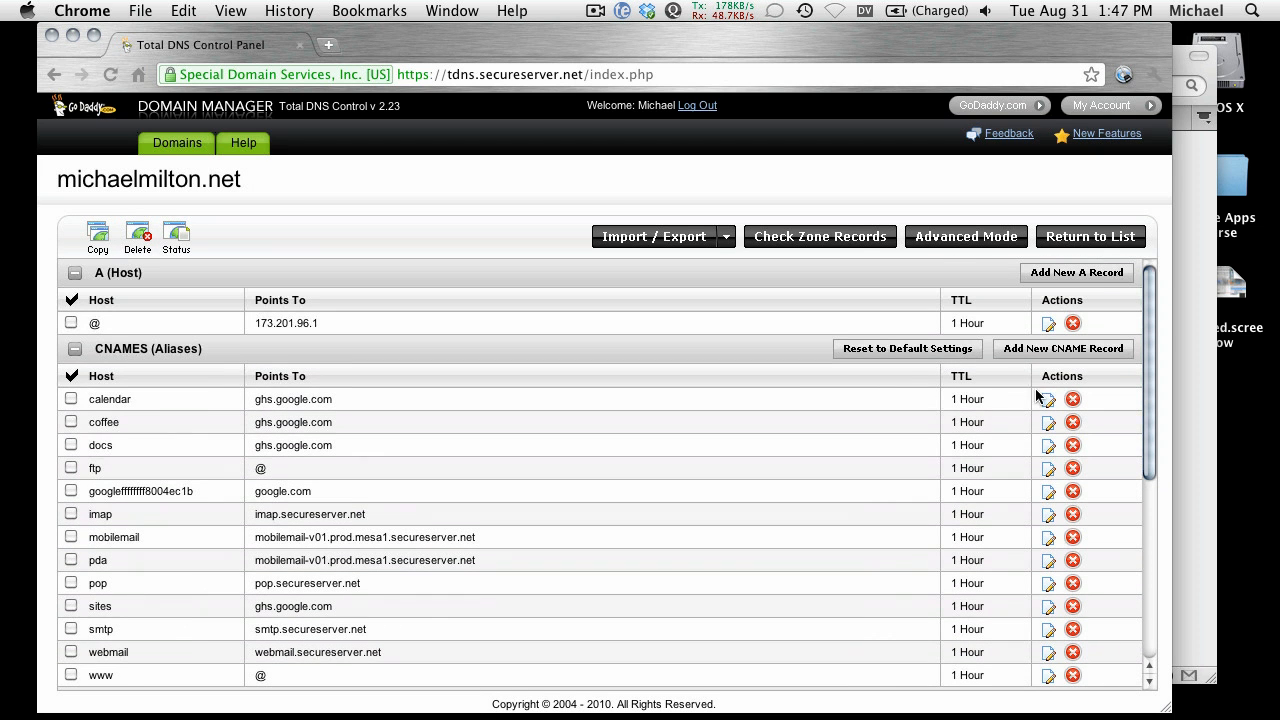
left_click(1042, 349)
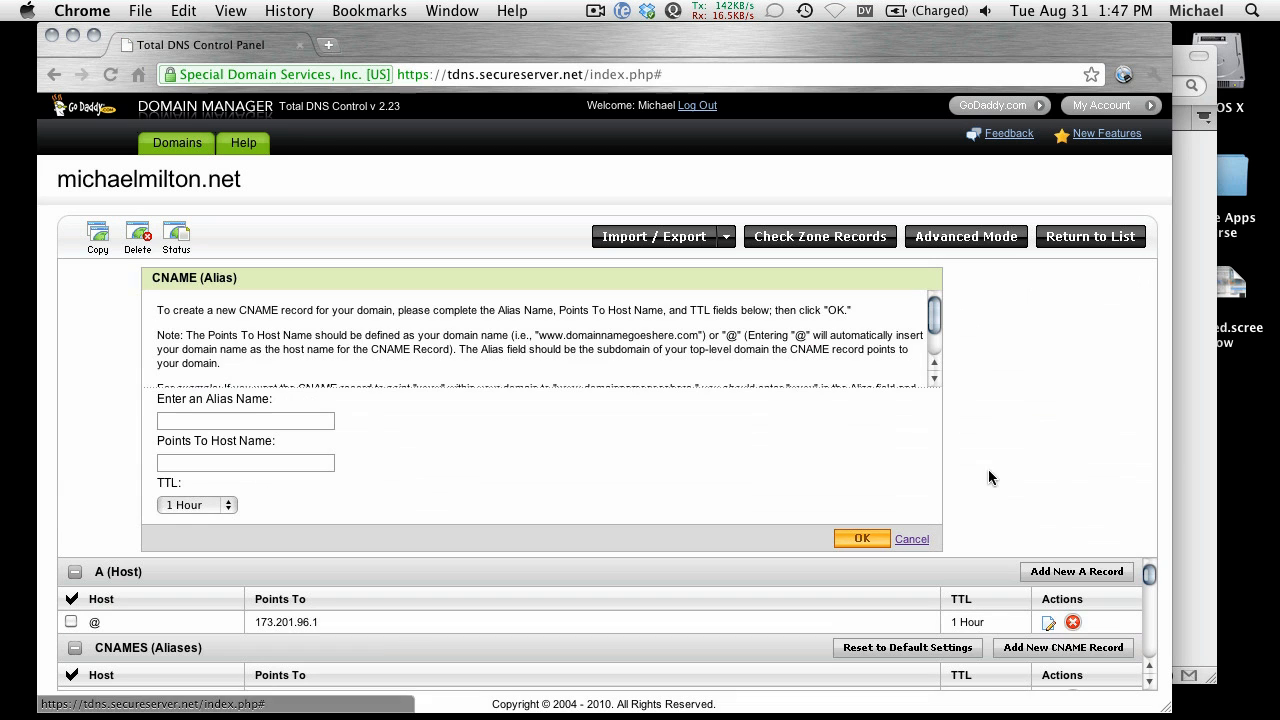
left_click(273, 424)
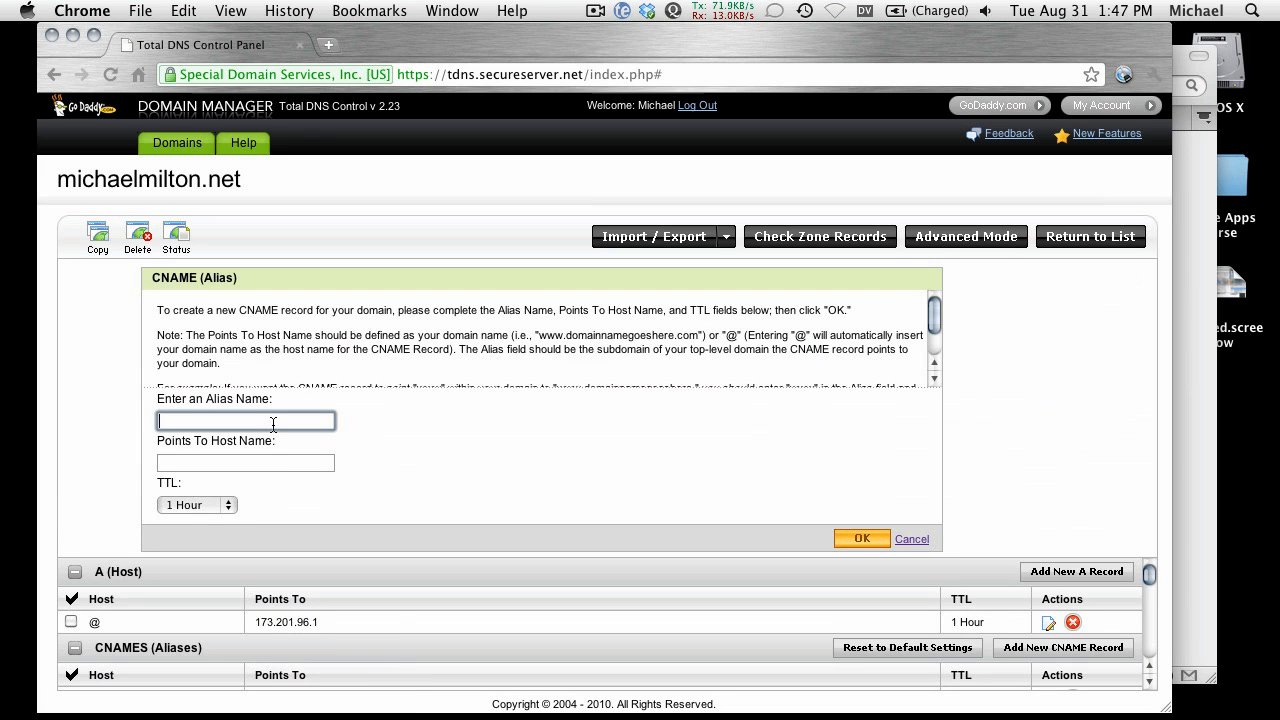
type("mail")
key("Tab")
type("ghs")
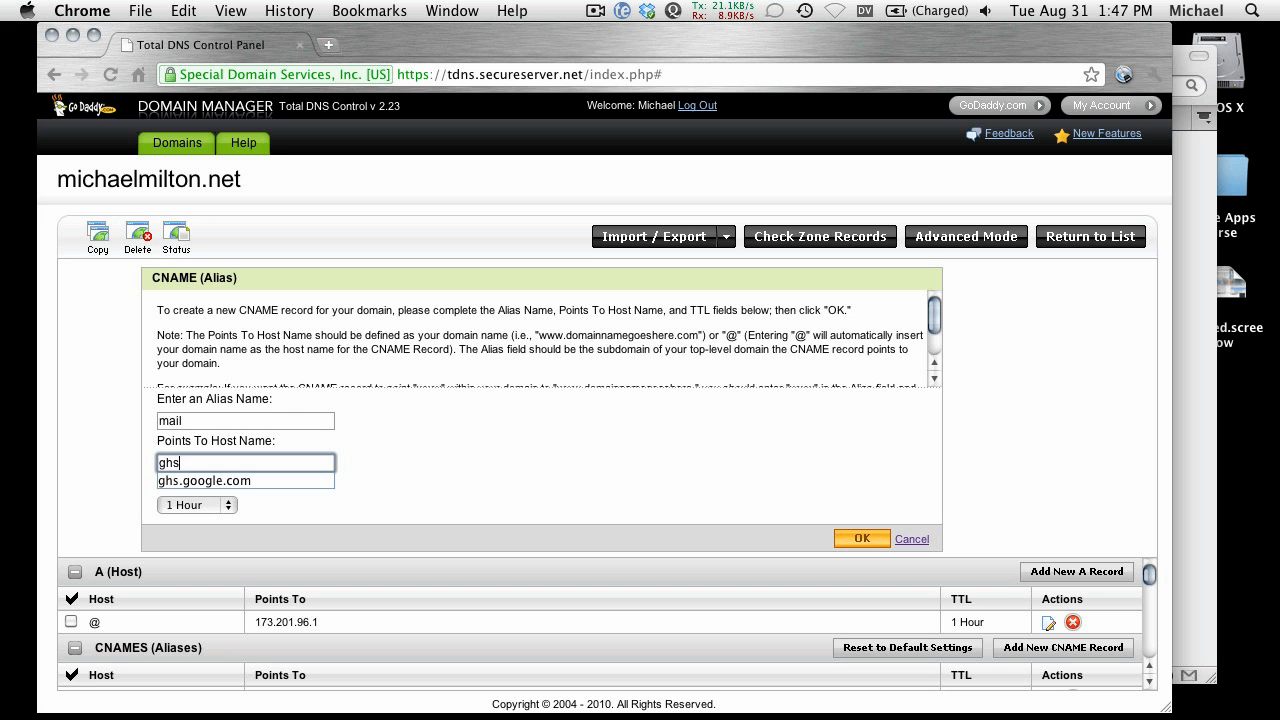
key("Down")
key("Return")
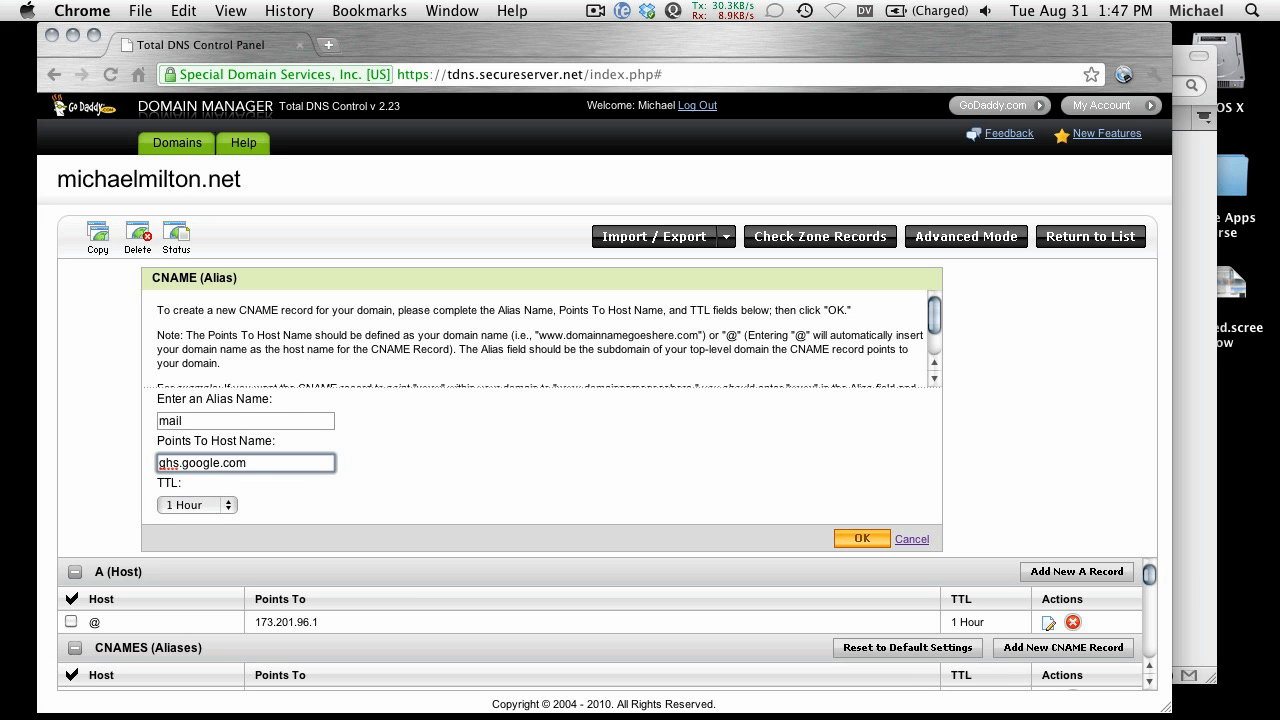
left_click(856, 539)
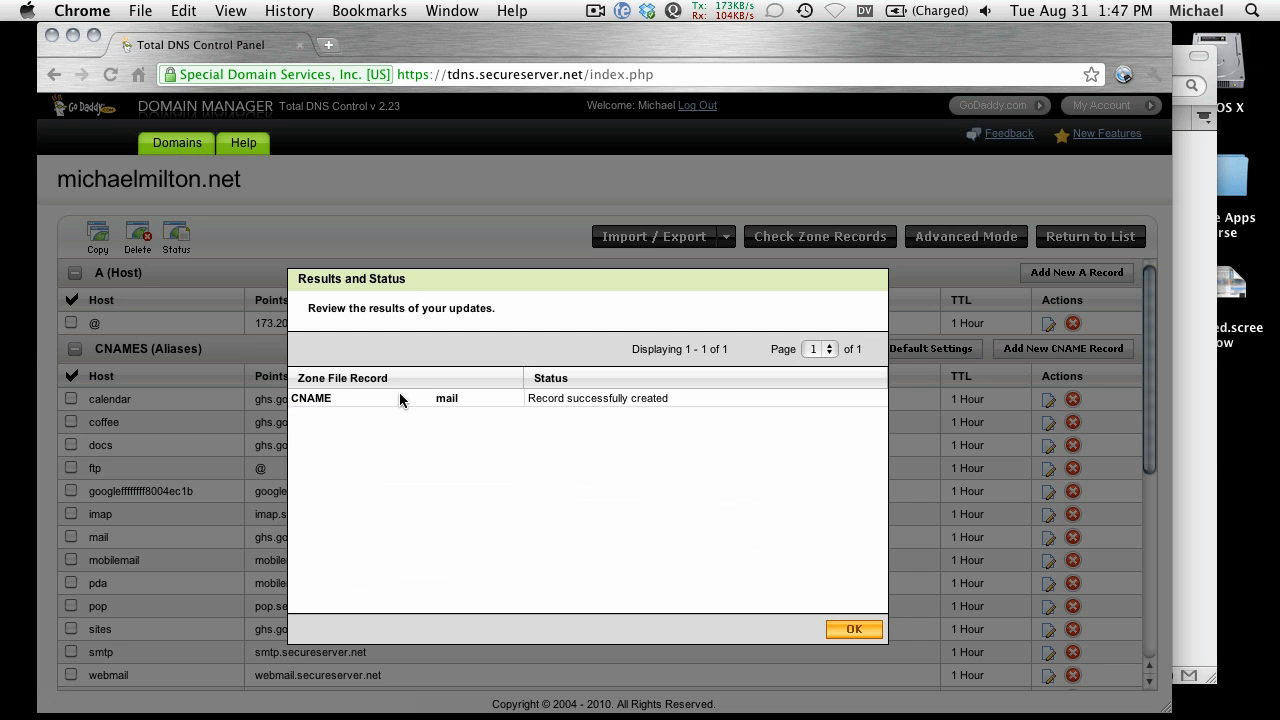
left_click(846, 630)
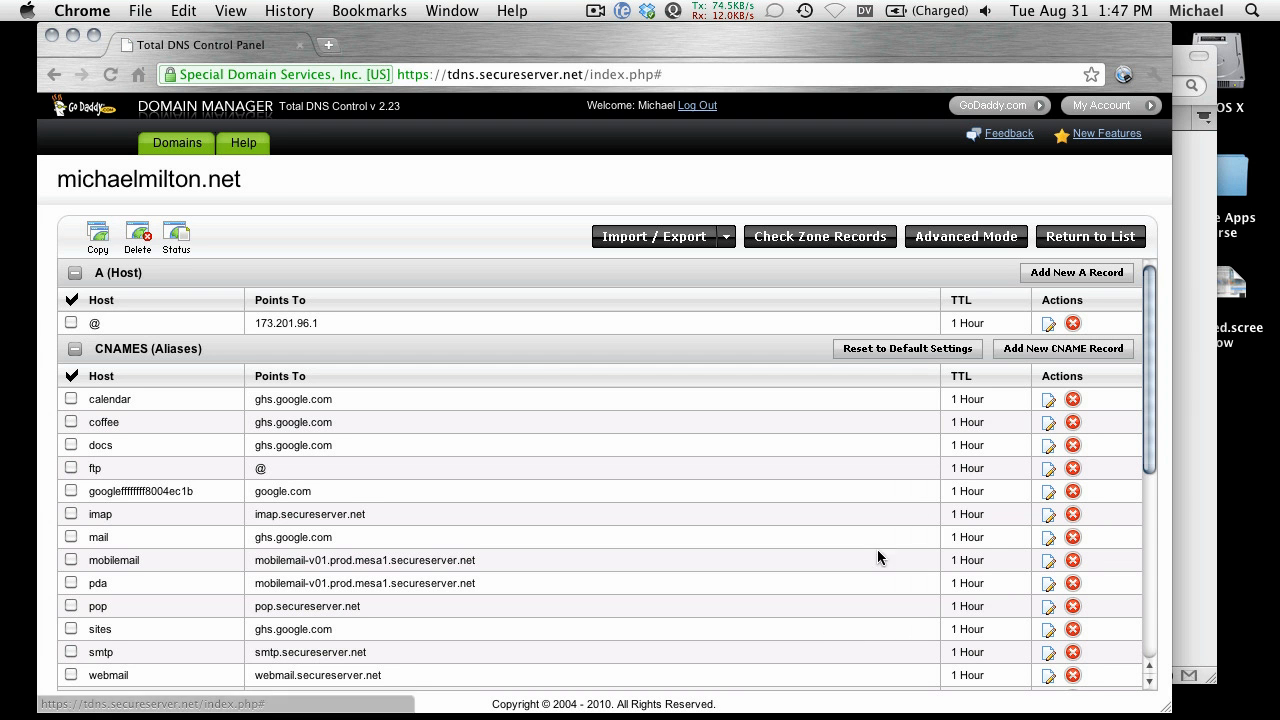
Switch to Firefox and try loading the domain's mail subdomain again.
left_click(1184, 340)
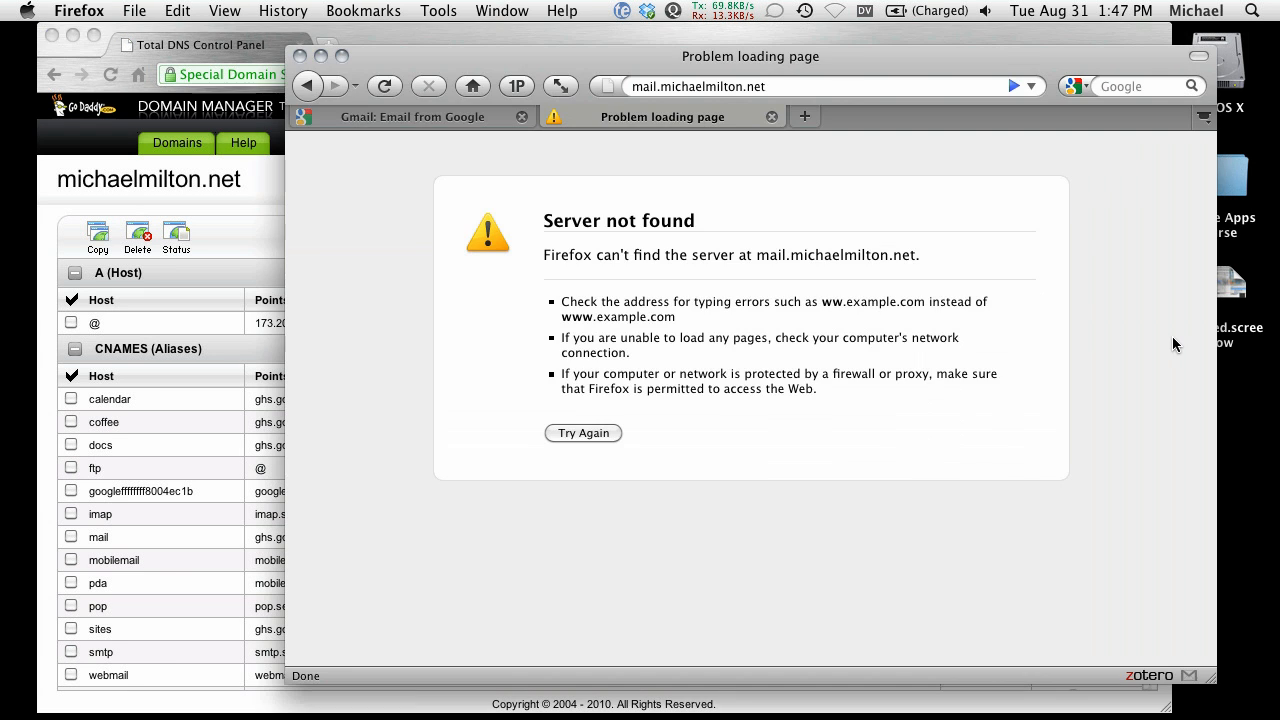
left_click(679, 91)
left_click(754, 87)
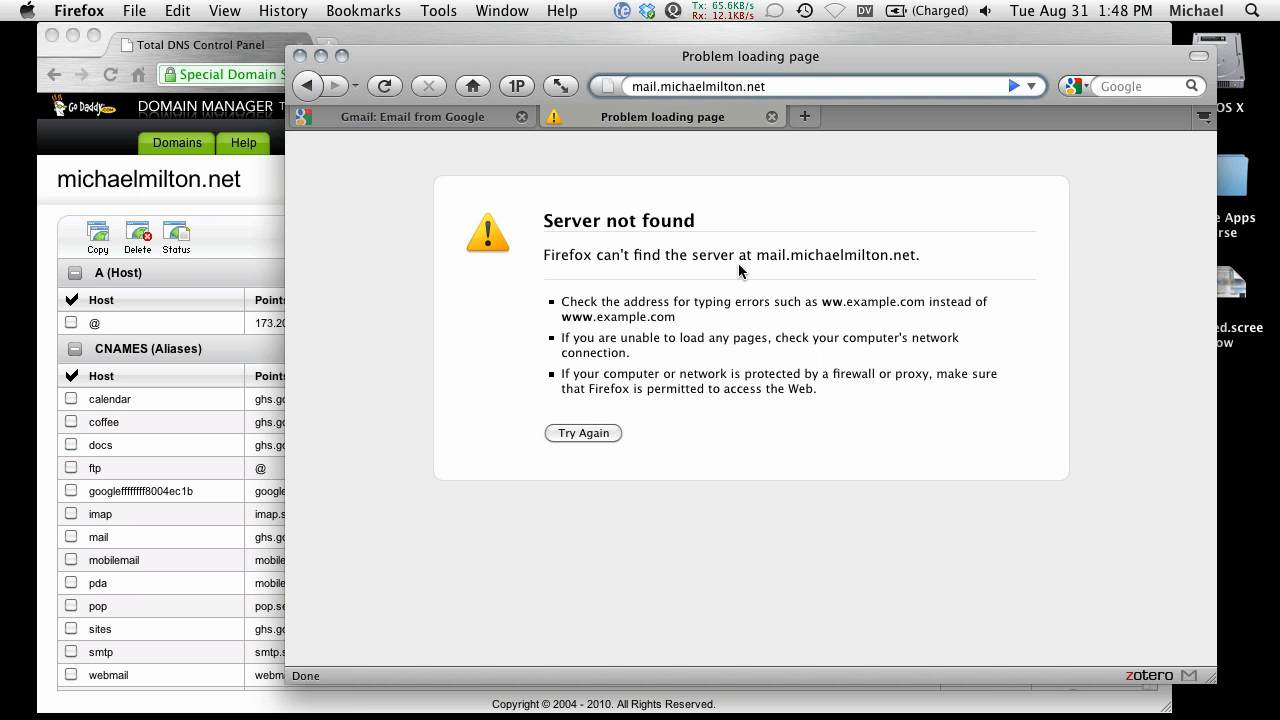
key("Return")
left_click(665, 87)
left_click(702, 86)
left_click(771, 91)
left_click(751, 292)
left_click_drag(620, 58, 435, 53)
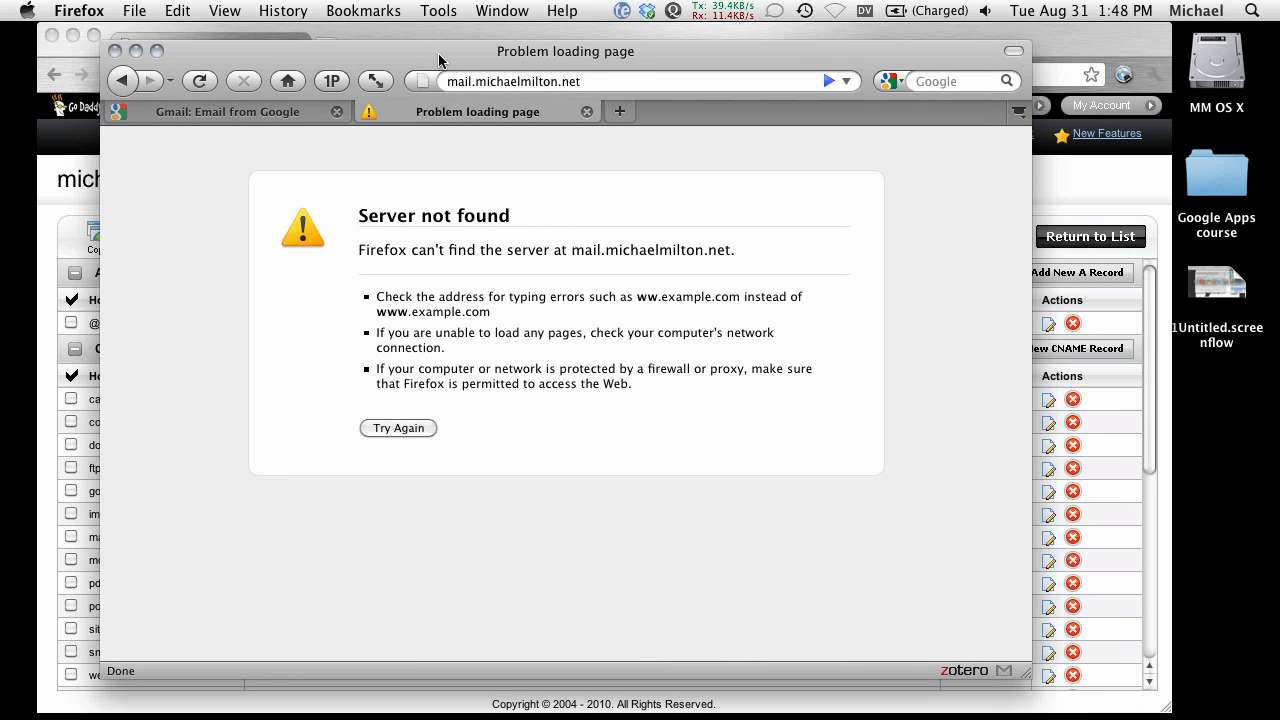
left_click(453, 82)
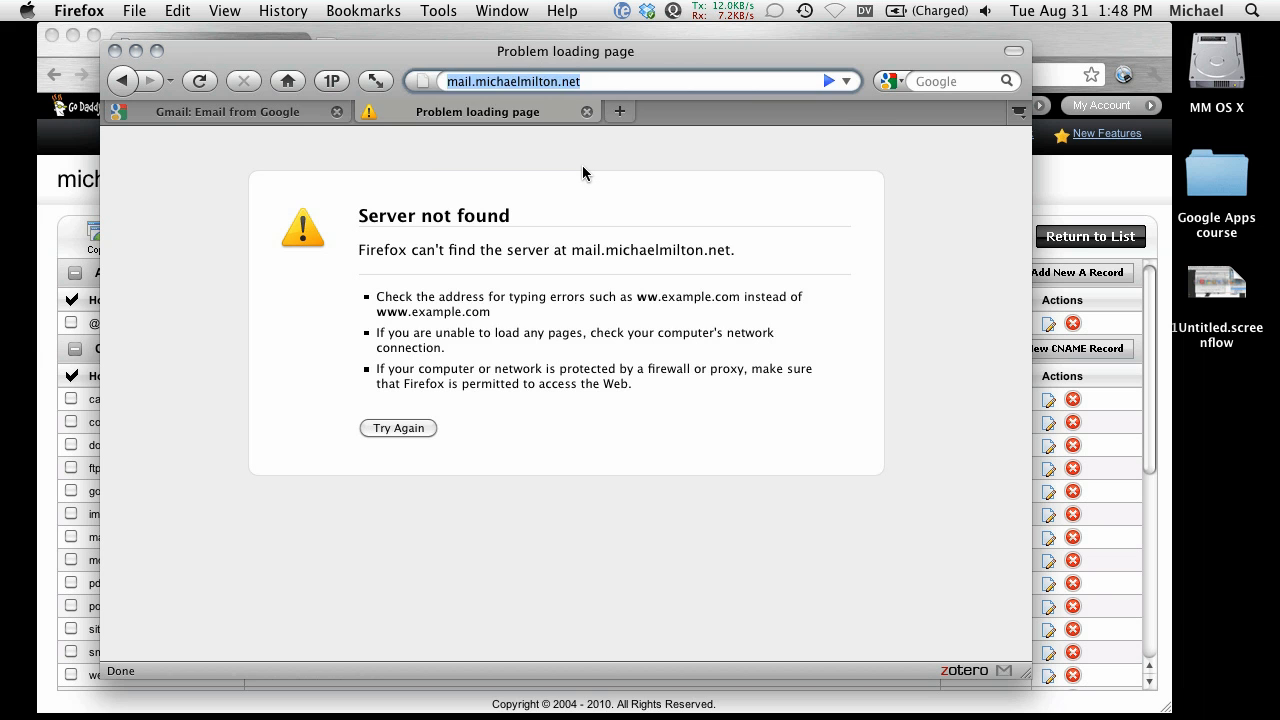
type("www.")
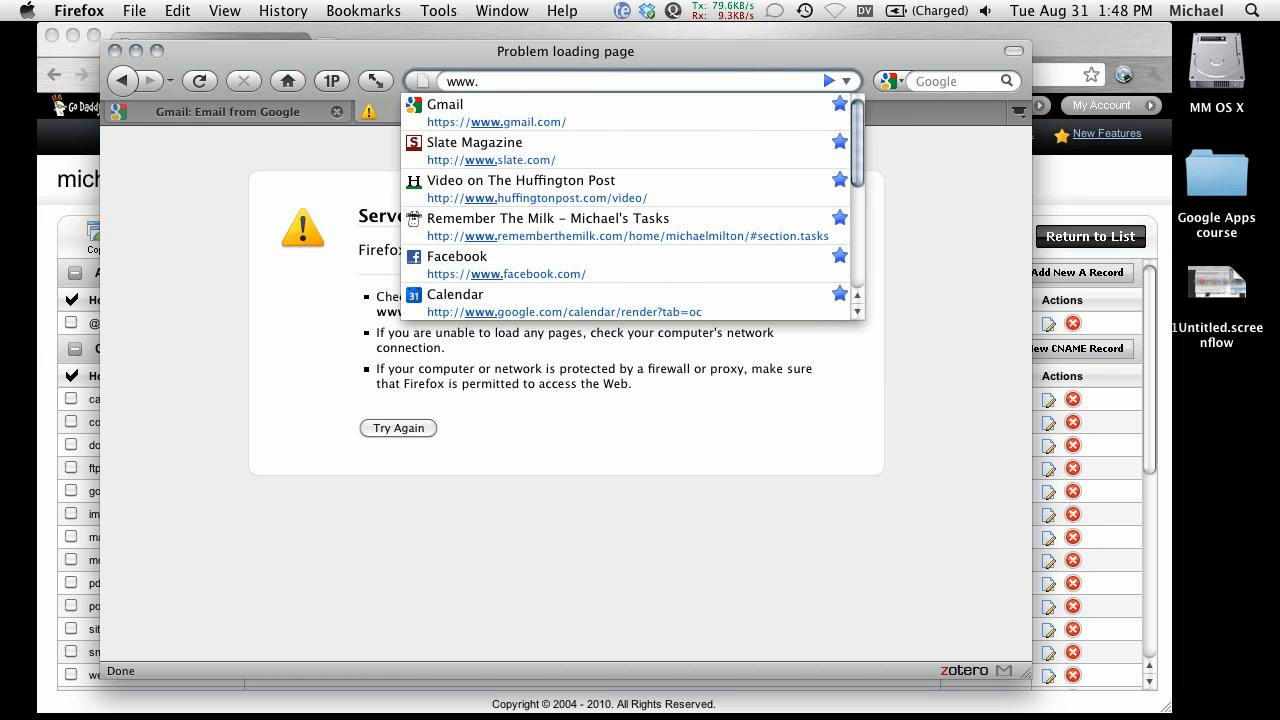
type("google.com/a")
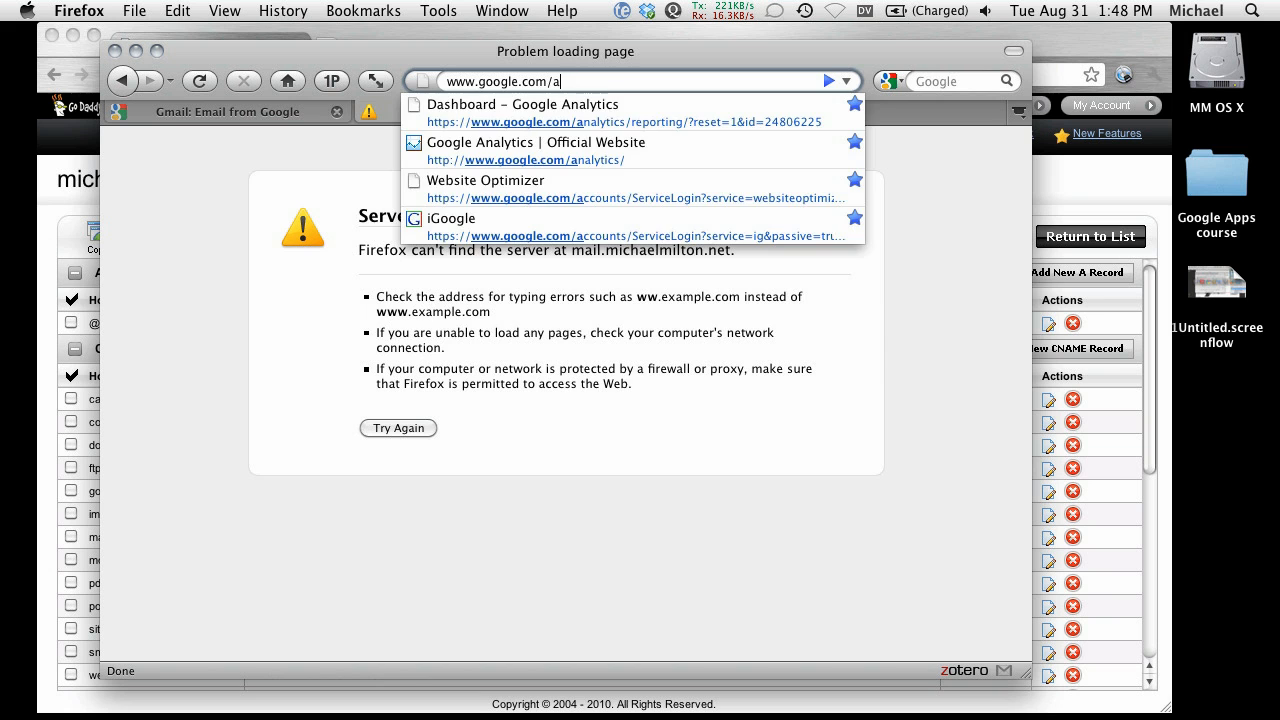
type("/michaelmilton.net")
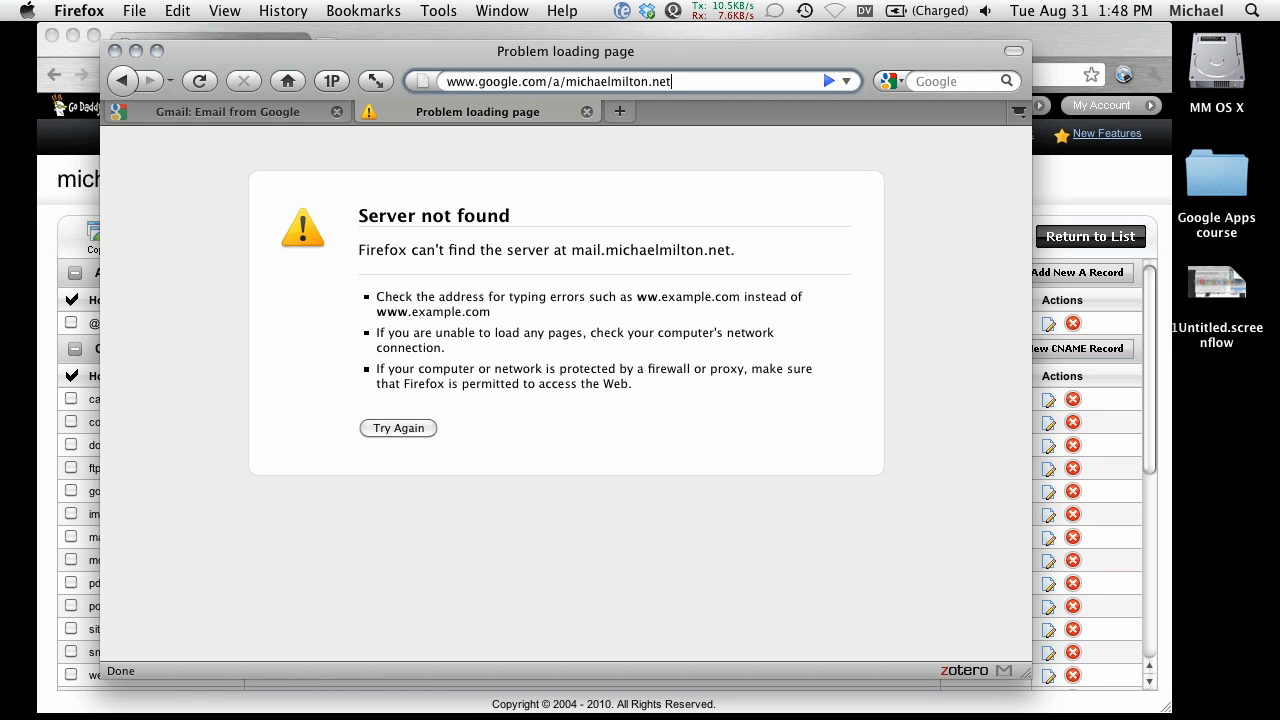
key("Return")
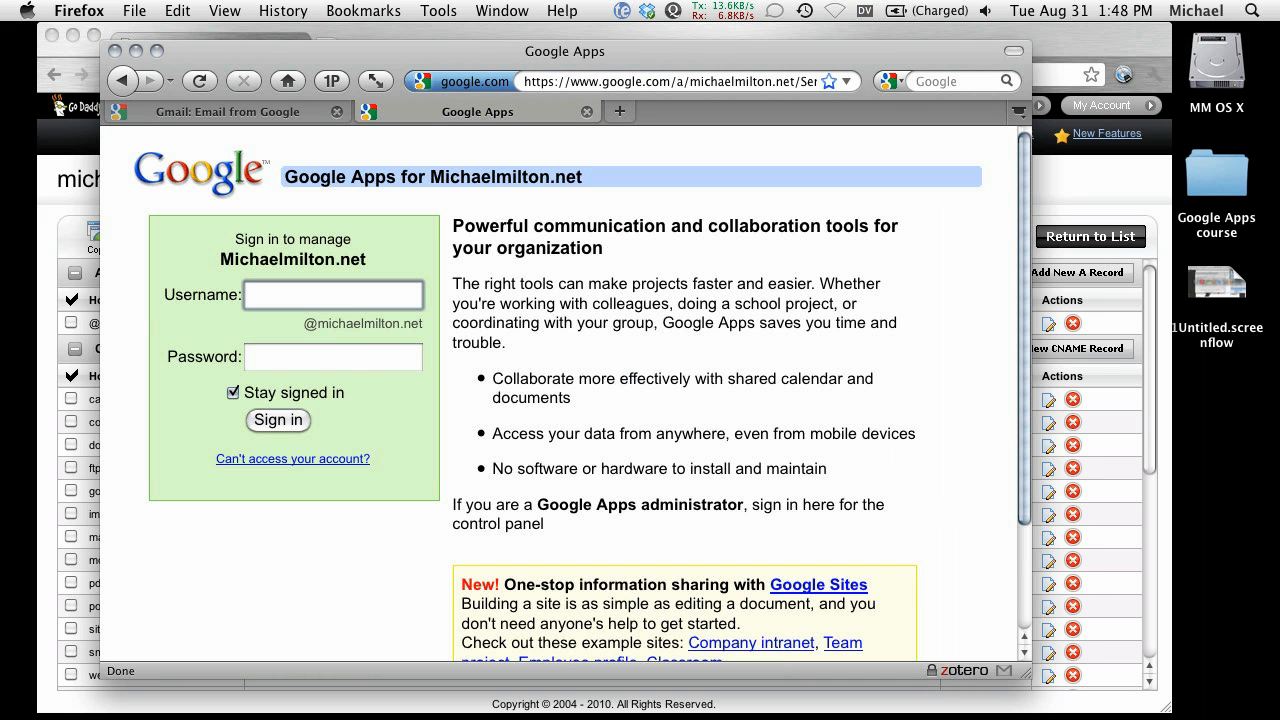
Sign in to the Google Apps control panel with the username and password from the saved 1Password login.
left_click(331, 81)
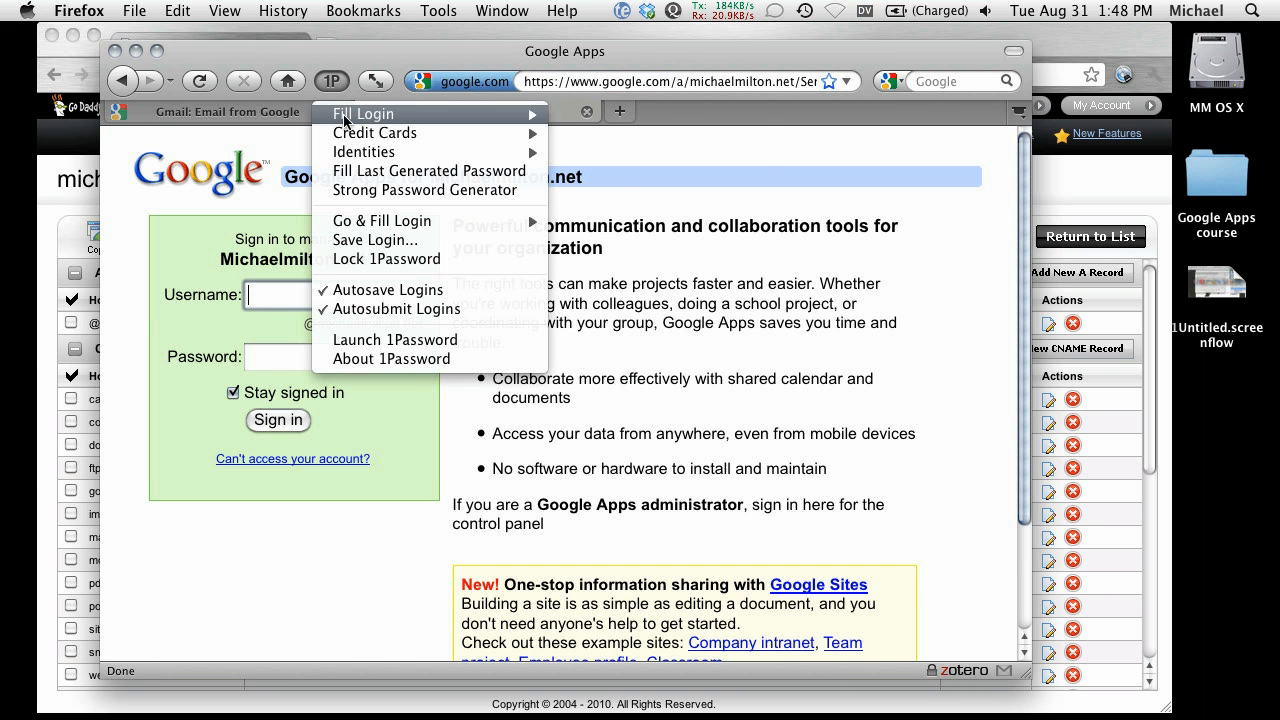
mouse_move(395, 113)
left_click(602, 230)
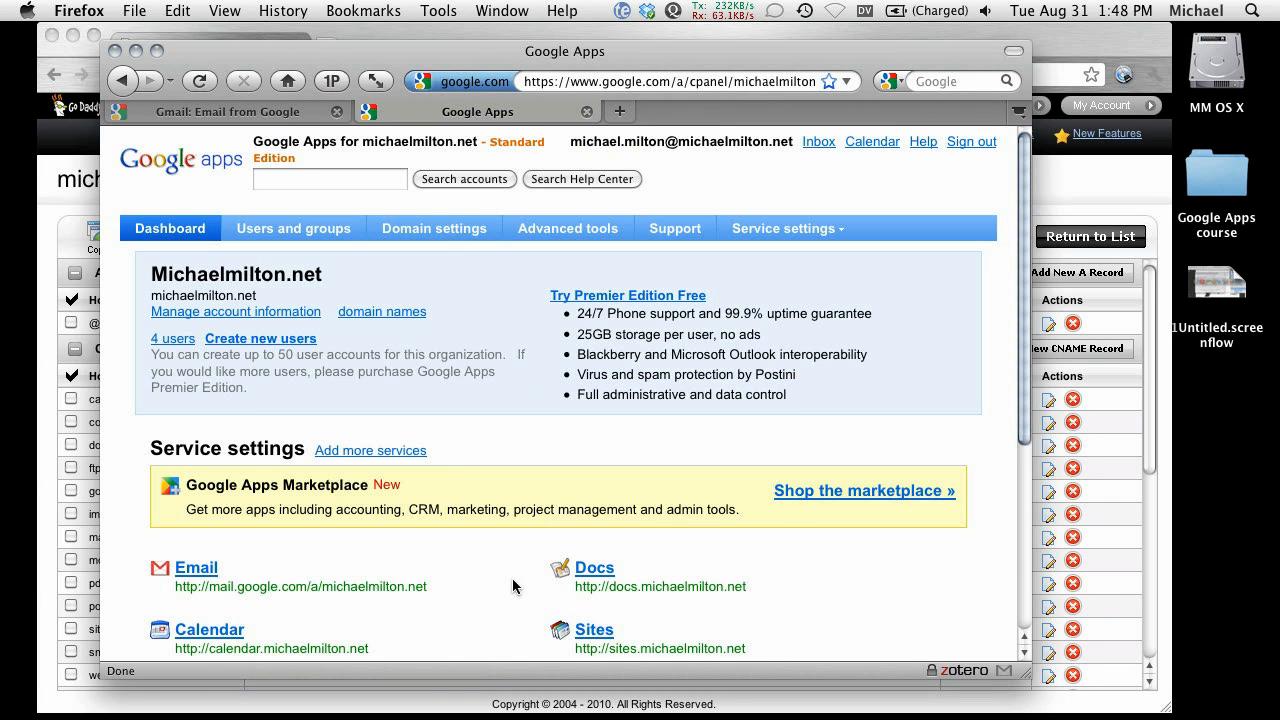
Hide the Chrome window and examine the services and their web addresses on the Google Apps dashboard.
scroll(490, 582, "down", 5)
scroll(470, 400, "up", 1)
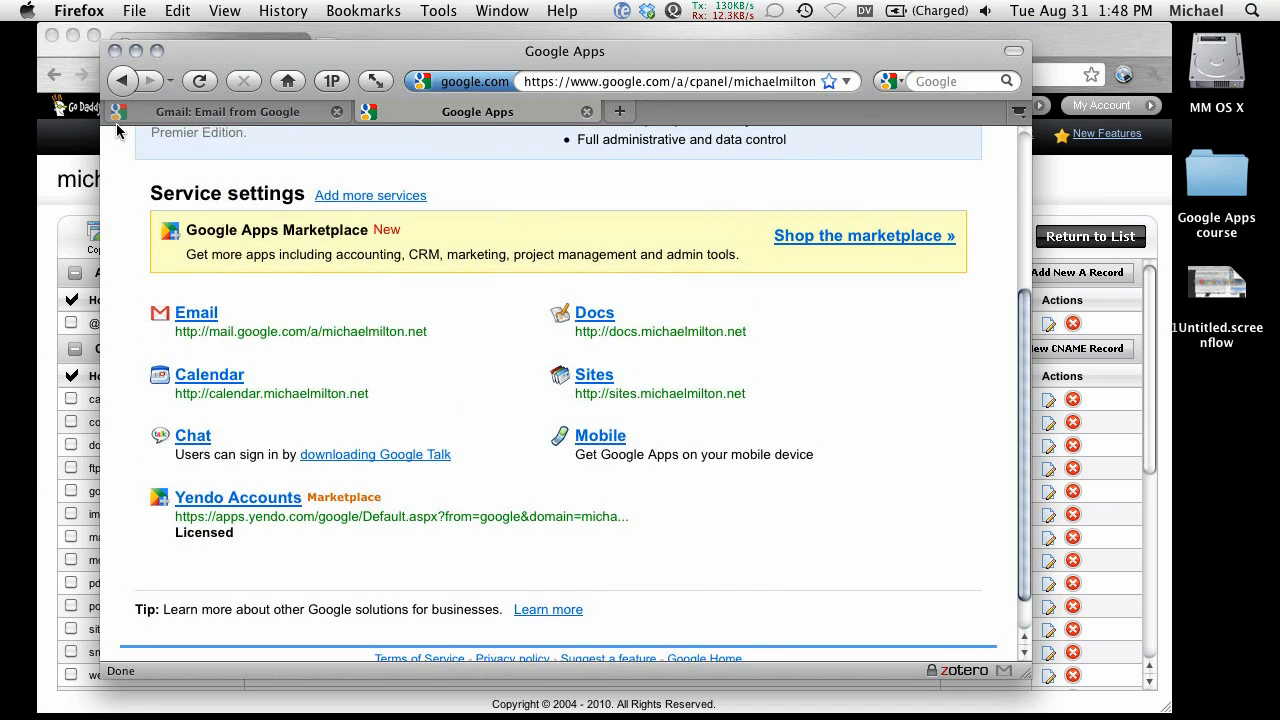
left_click(146, 38)
key("super+Tab")
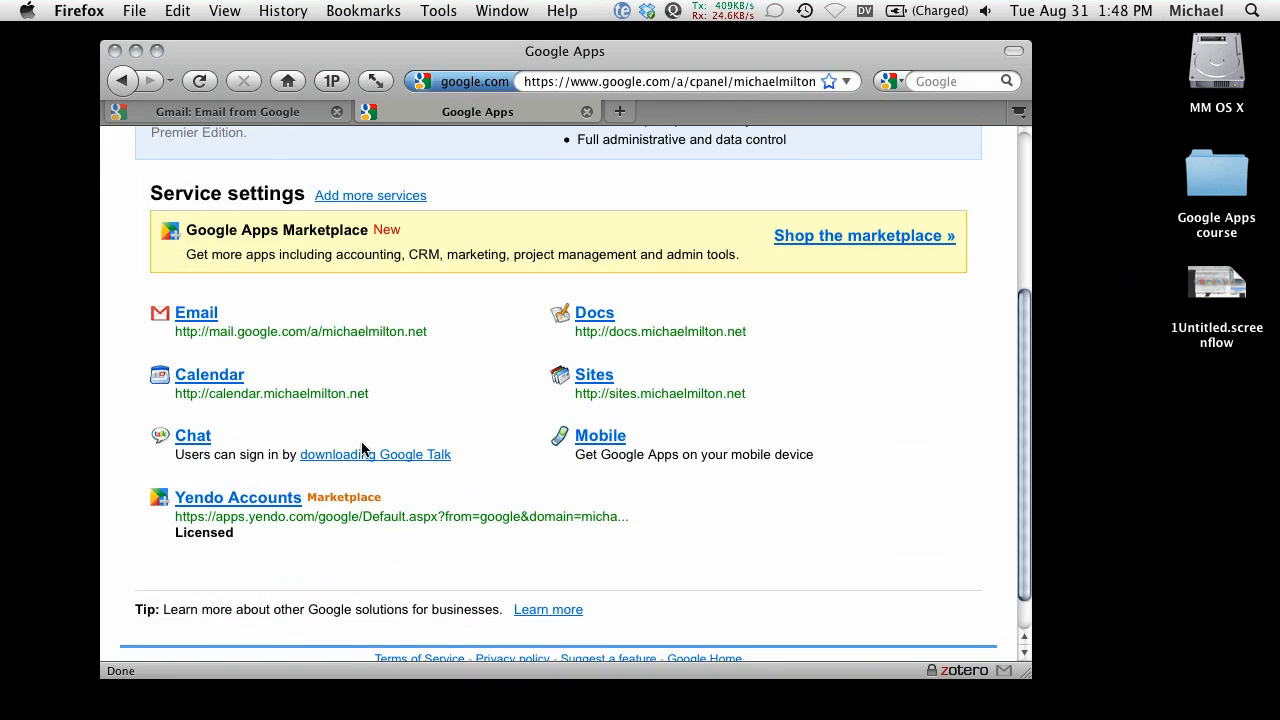
scroll(436, 415, "up", 1)
scroll(426, 416, "up", 2)
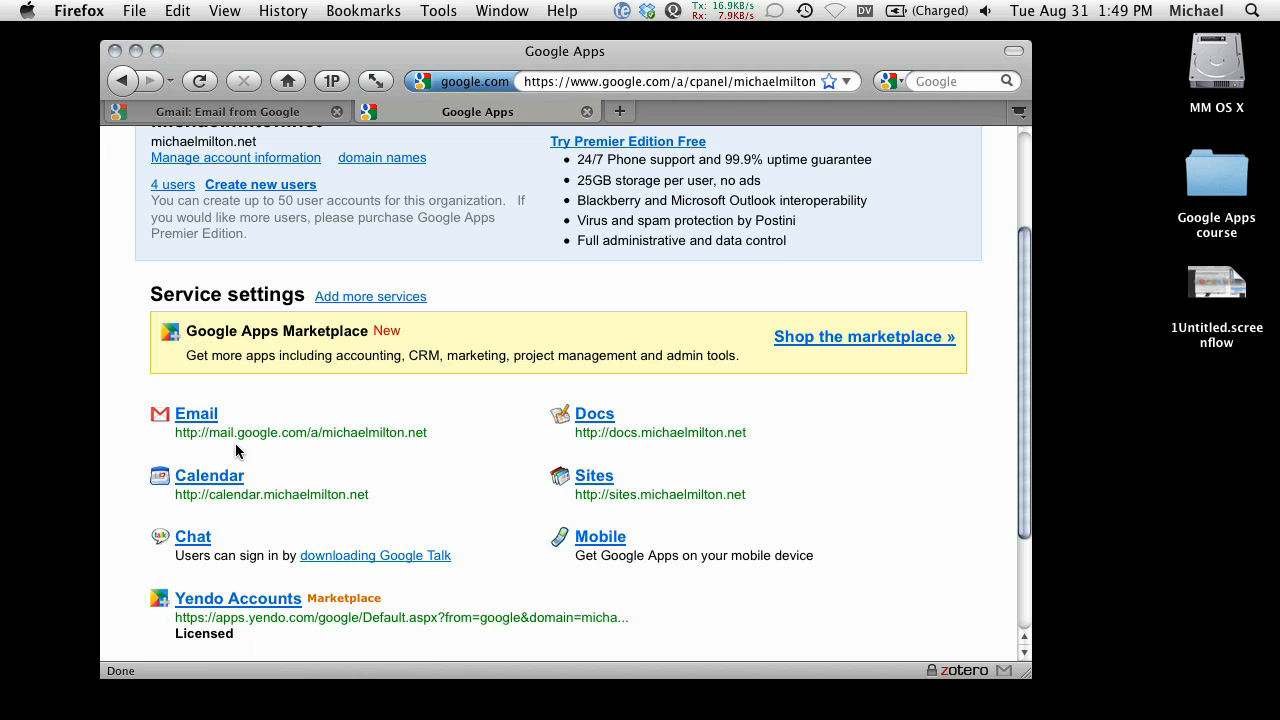
scroll(316, 410, "up", 1)
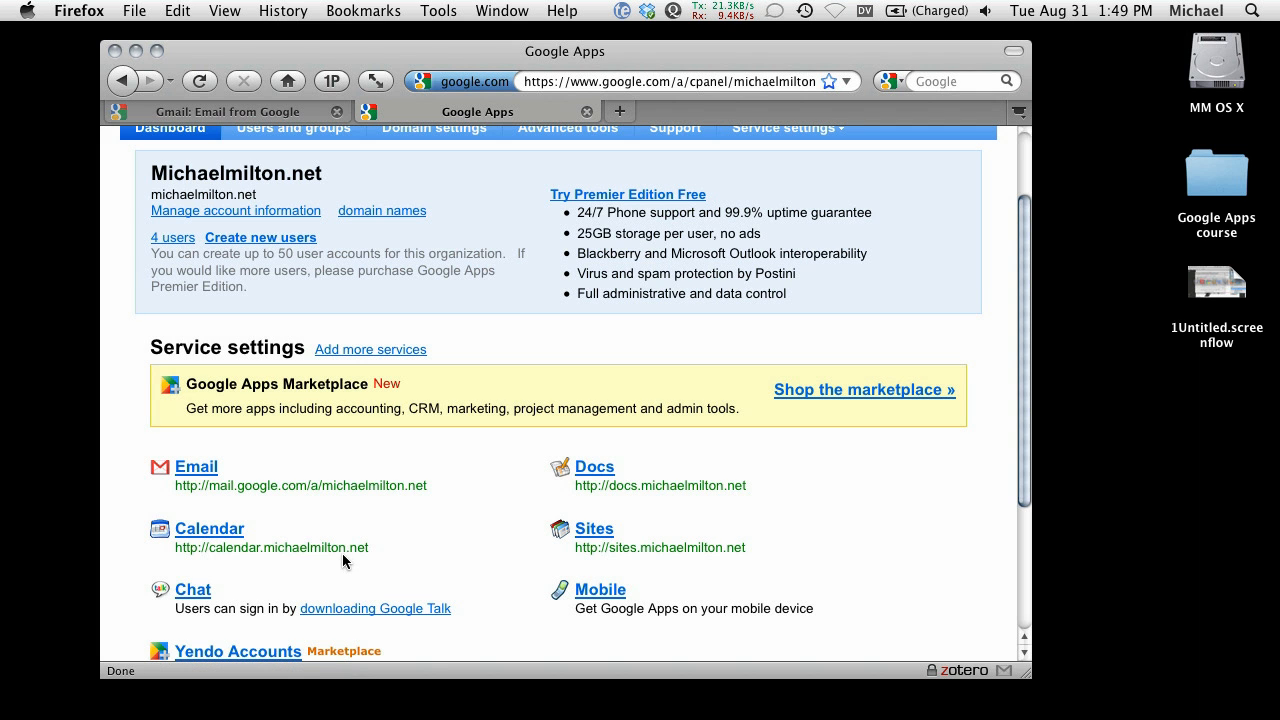
Open the Email service settings and examine the general options, including web address, name format, catch-all address and outbound relay.
left_click(199, 468)
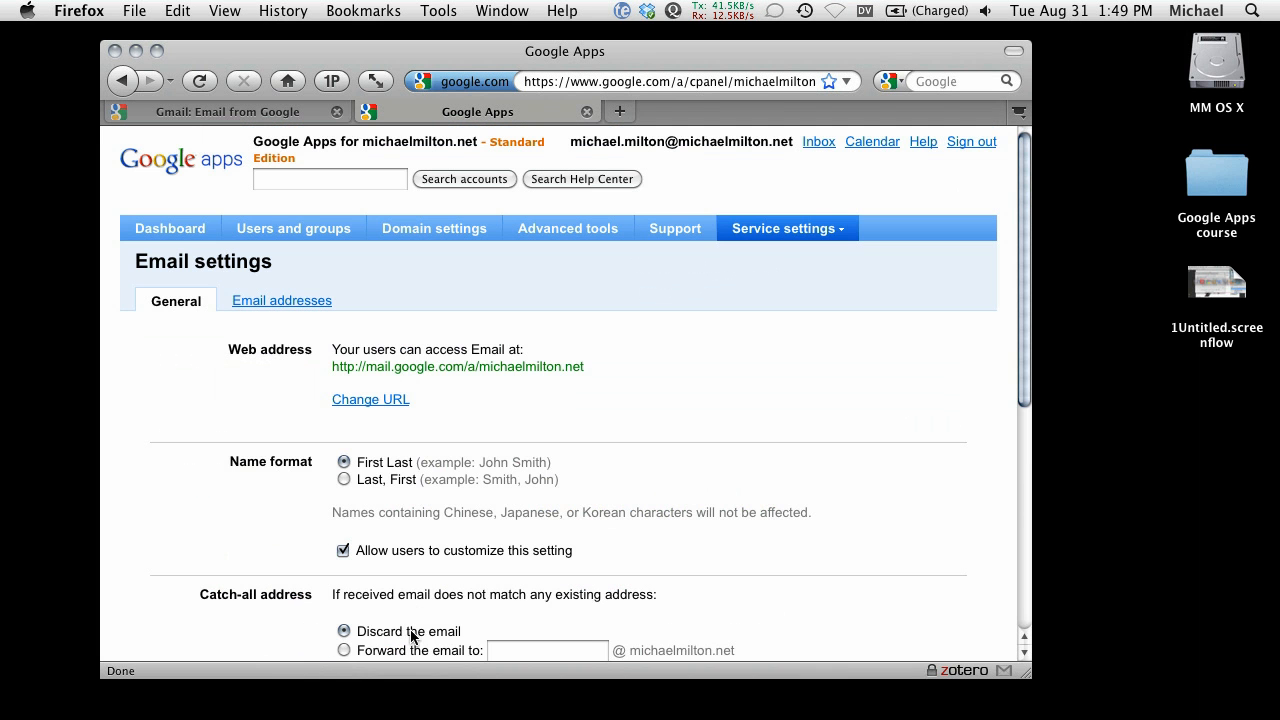
scroll(227, 590, "down", 6)
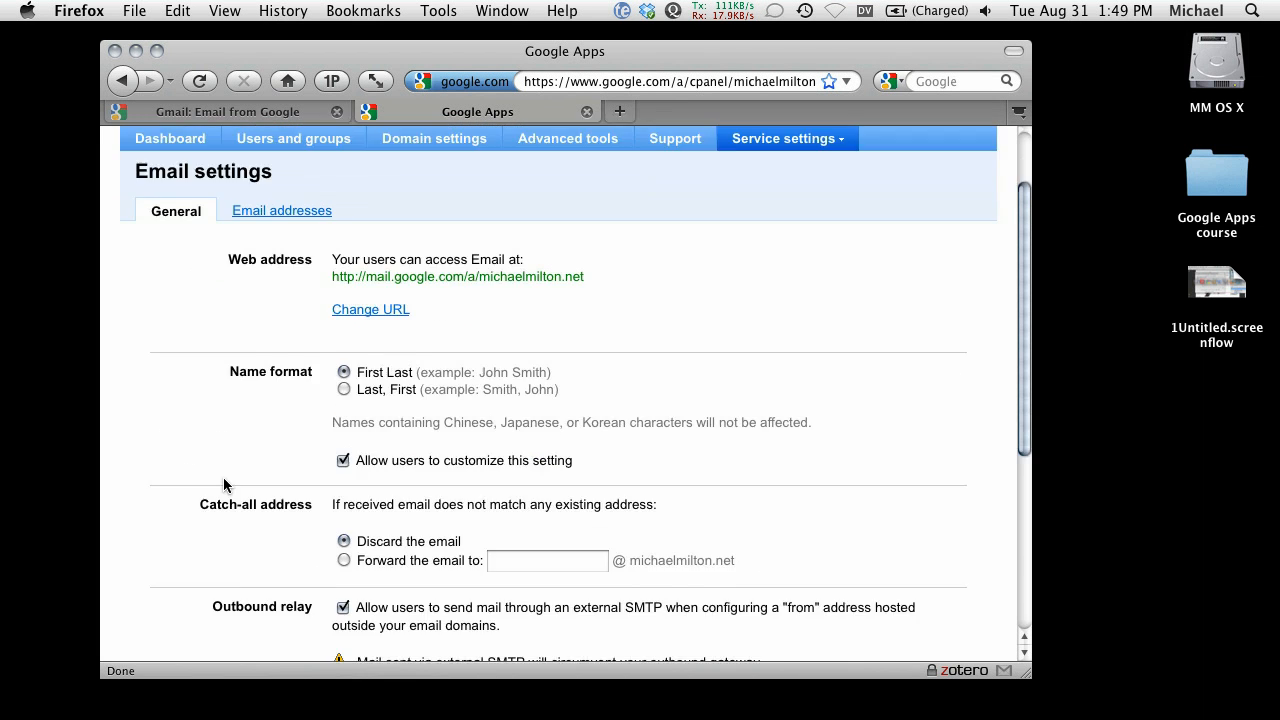
scroll(227, 353, "down", 2)
scroll(251, 434, "up", 5)
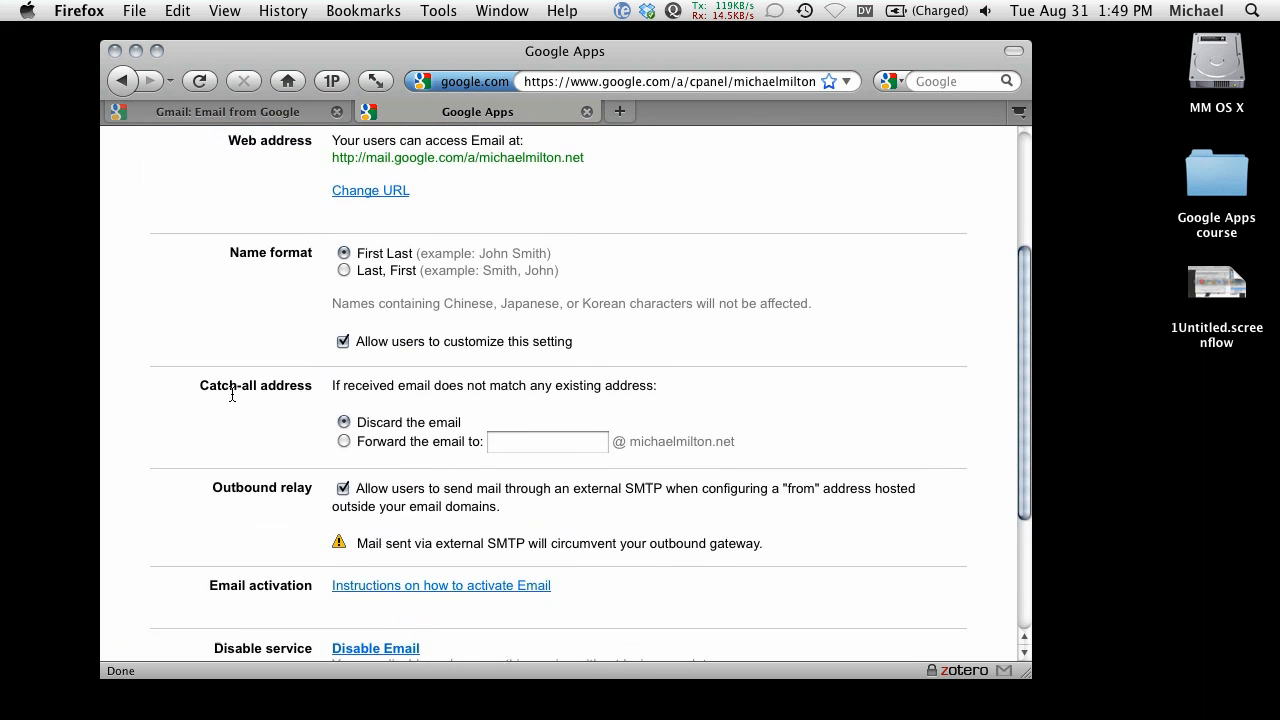
Change the Email service URL to the custom address using the mail prefix on the organization's own domain.
scroll(252, 318, "up", 2)
scroll(269, 329, "up", 2)
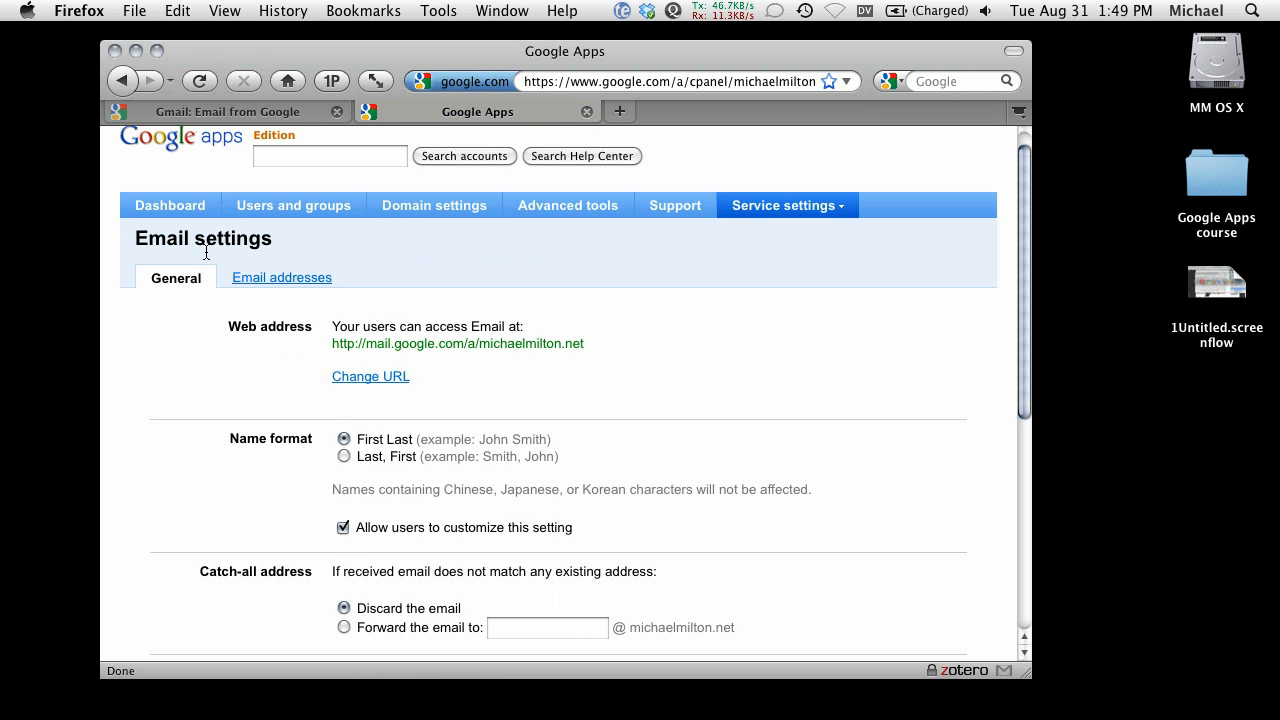
left_click(354, 380)
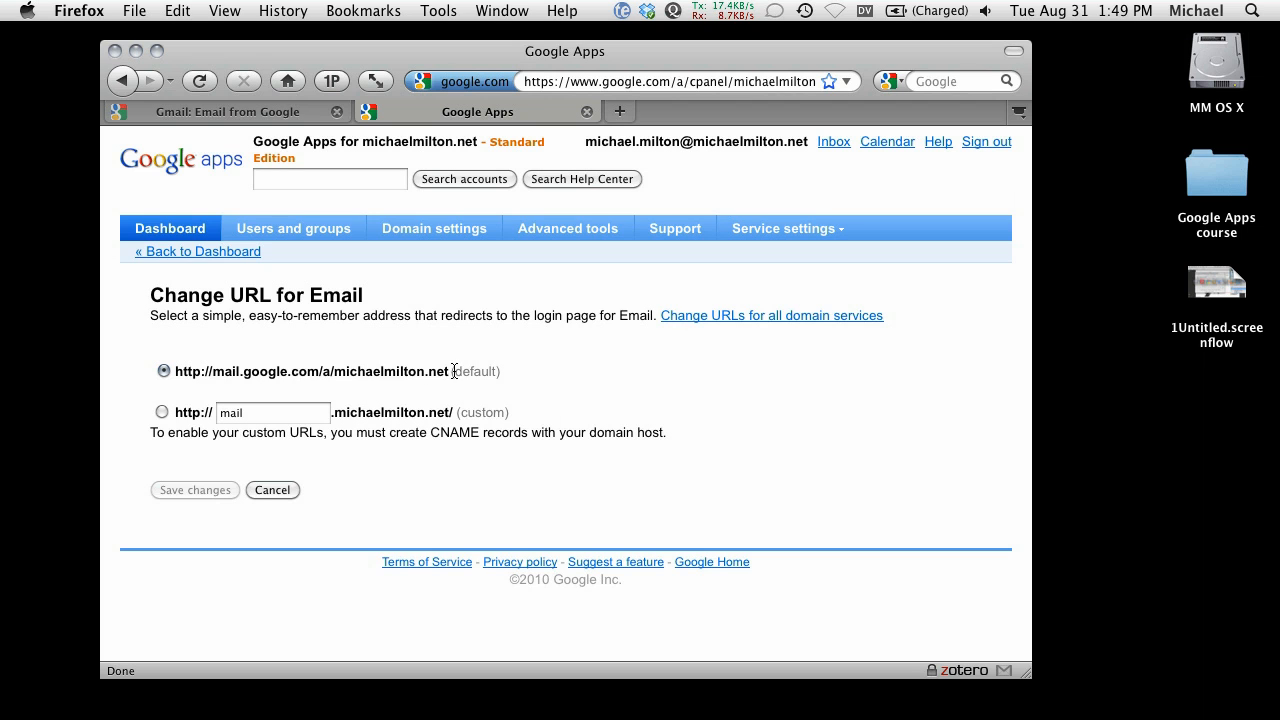
left_click(162, 412)
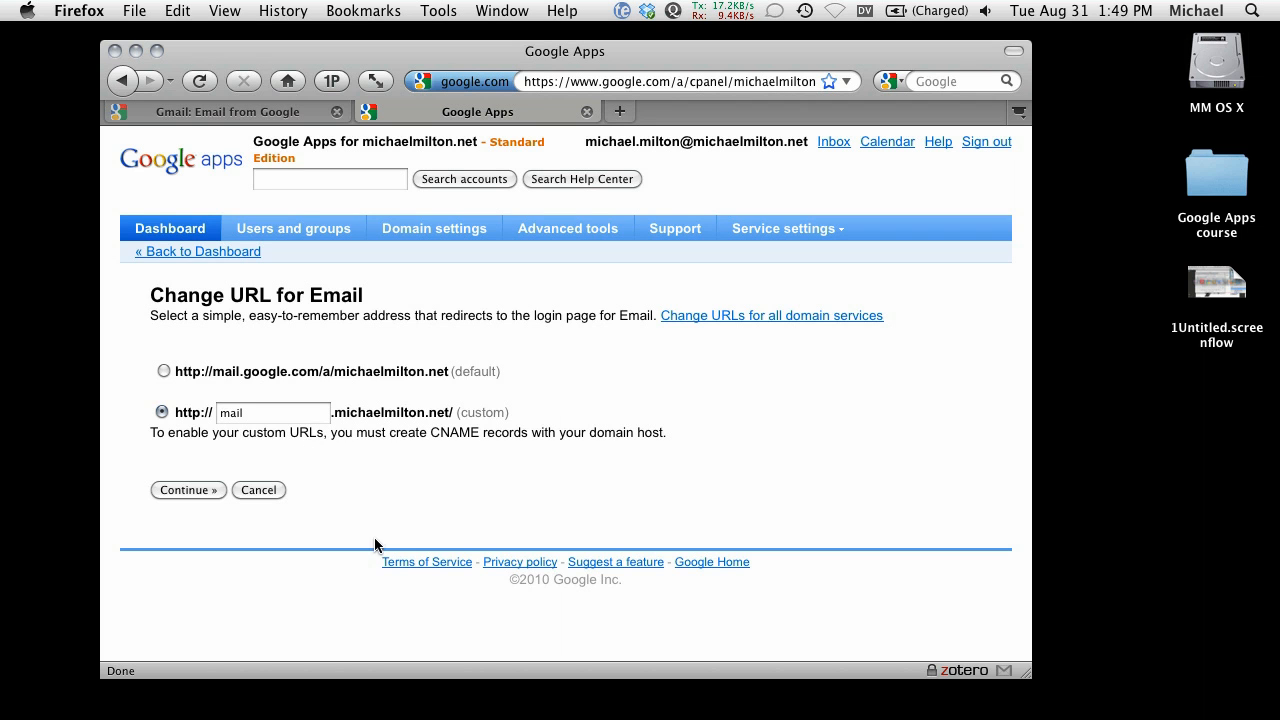
left_click(185, 491)
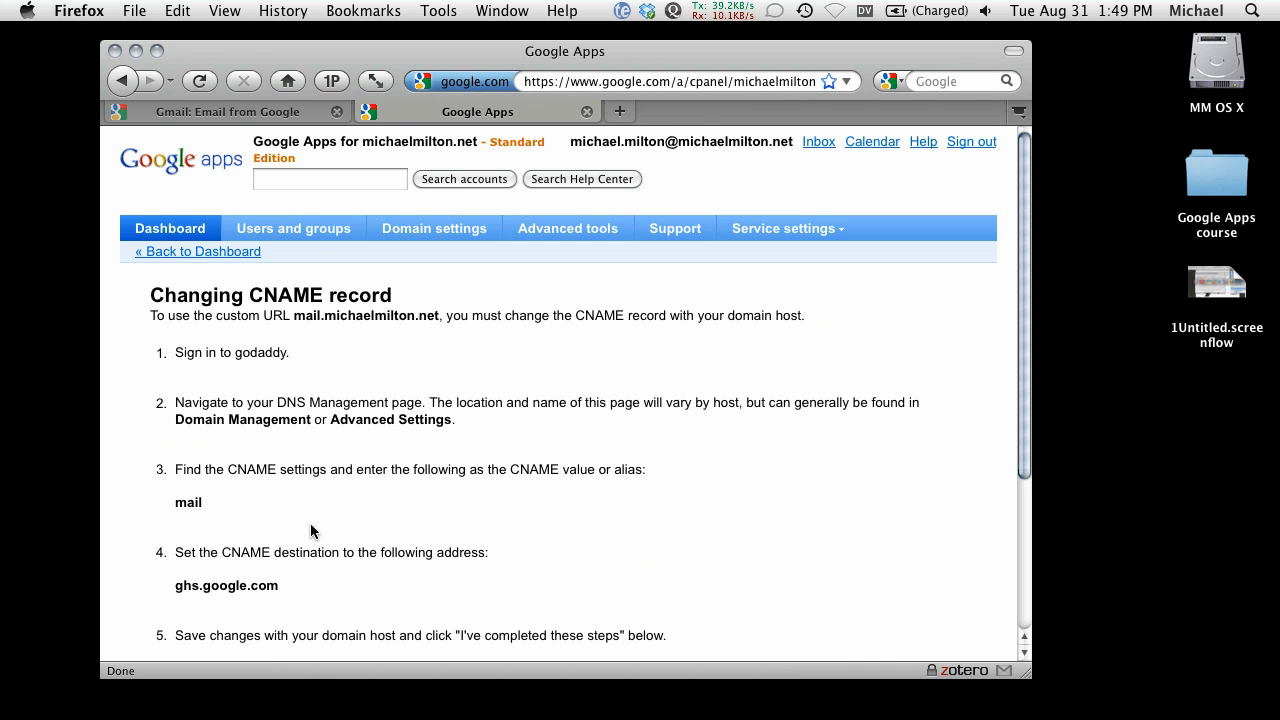
Review the CNAME record instructions for the custom mail URL and confirm that the steps have been completed.
scroll(503, 543, "down", 2)
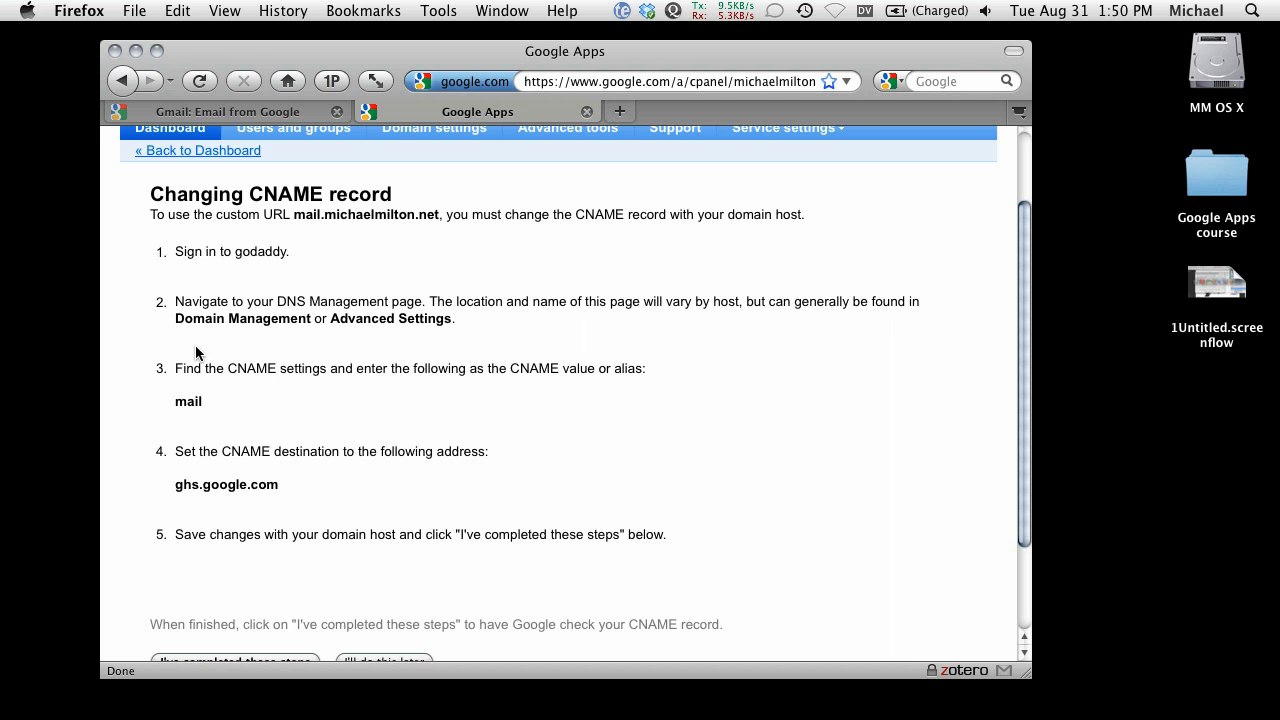
scroll(228, 471, "down", 1)
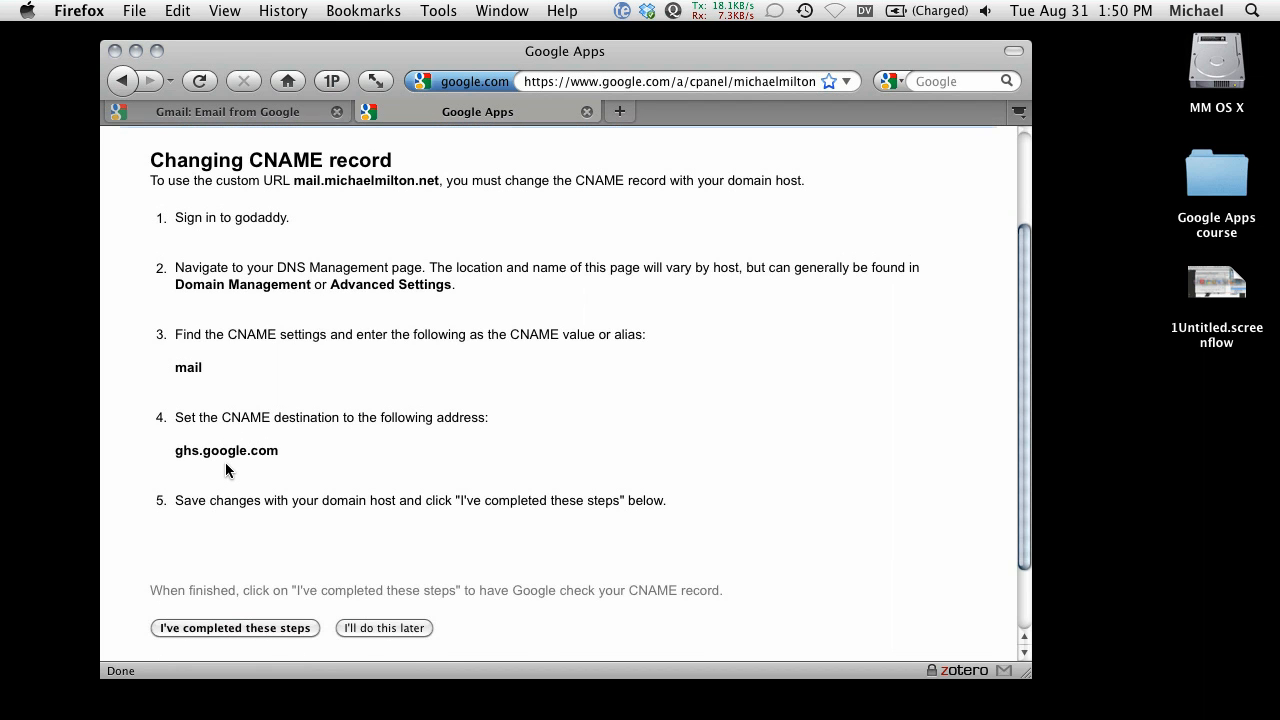
scroll(226, 470, "down", 2)
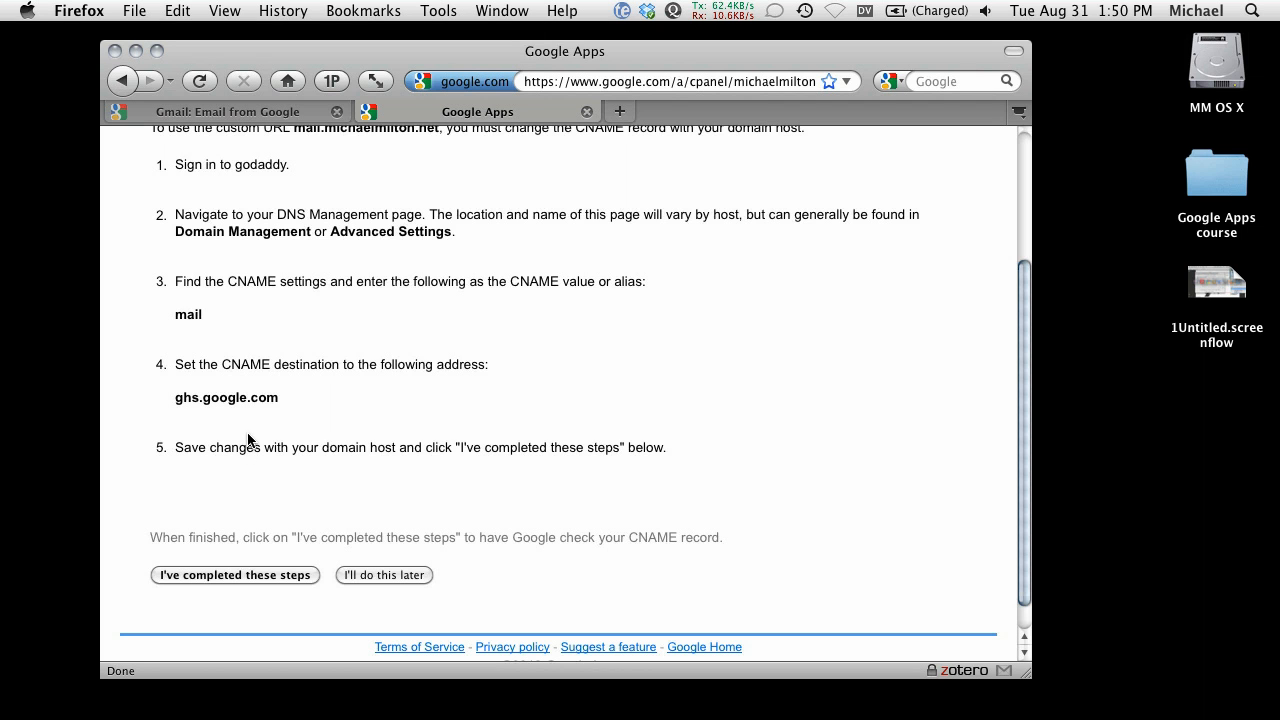
left_click(206, 574)
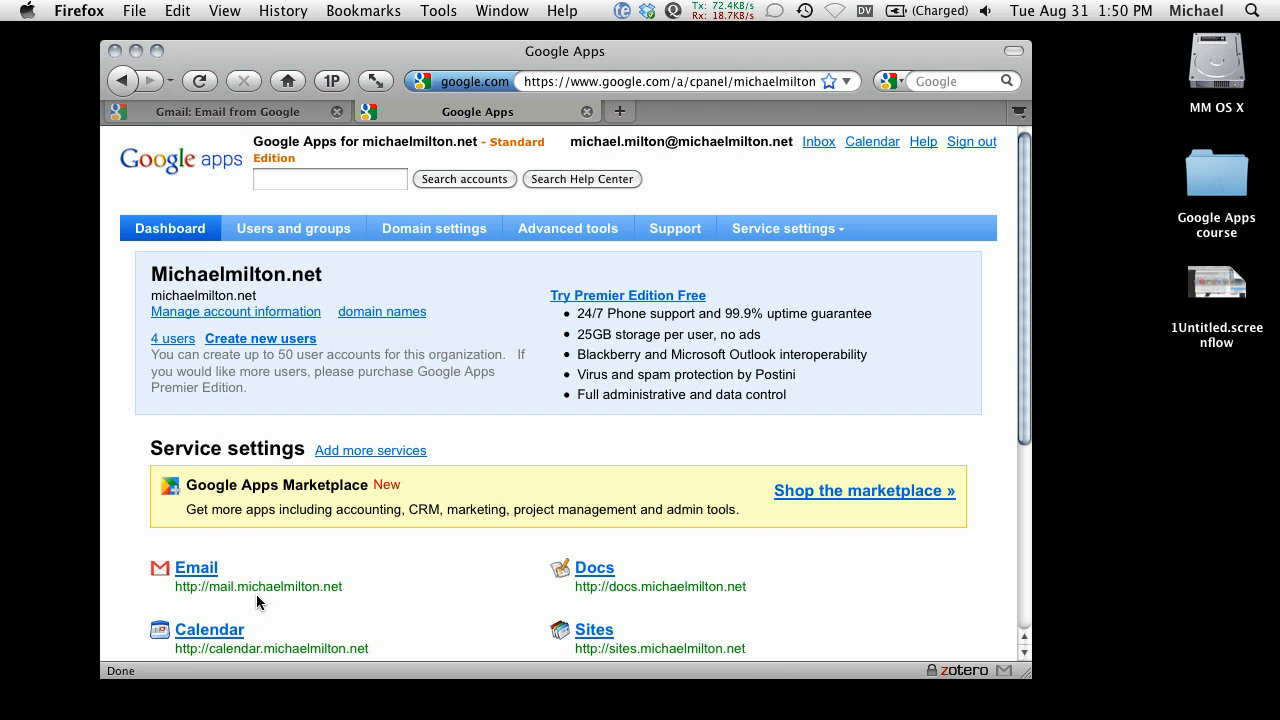
Copy the Email service's custom web address from the dashboard and load it in a new tab.
scroll(282, 606, "down", 2)
scroll(282, 606, "down", 5)
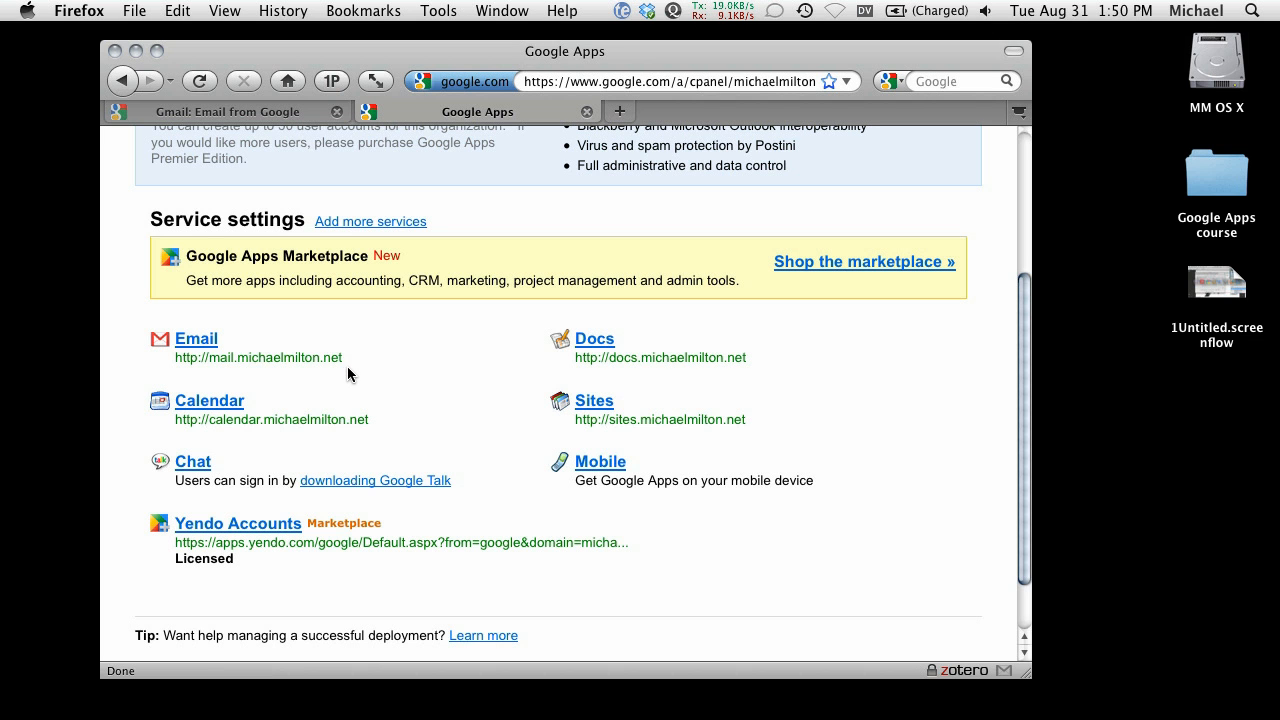
left_click_drag(342, 359, 176, 360)
key("super+c")
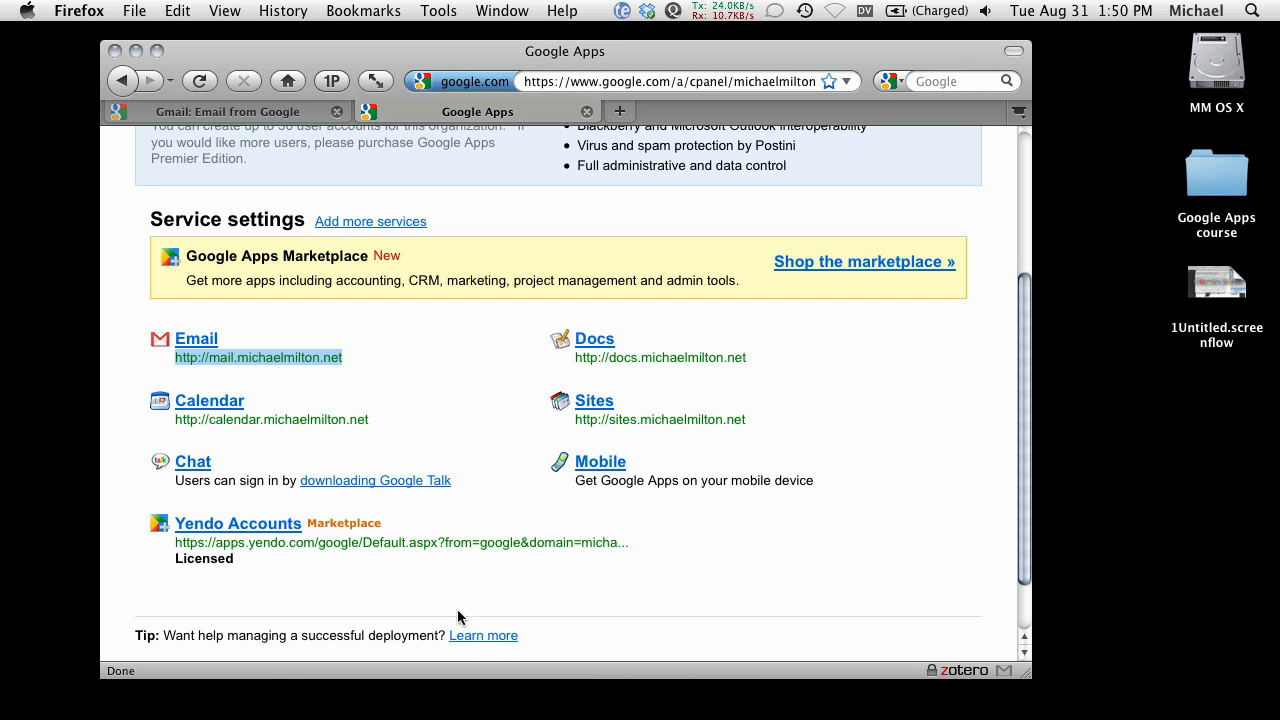
key("super+t")
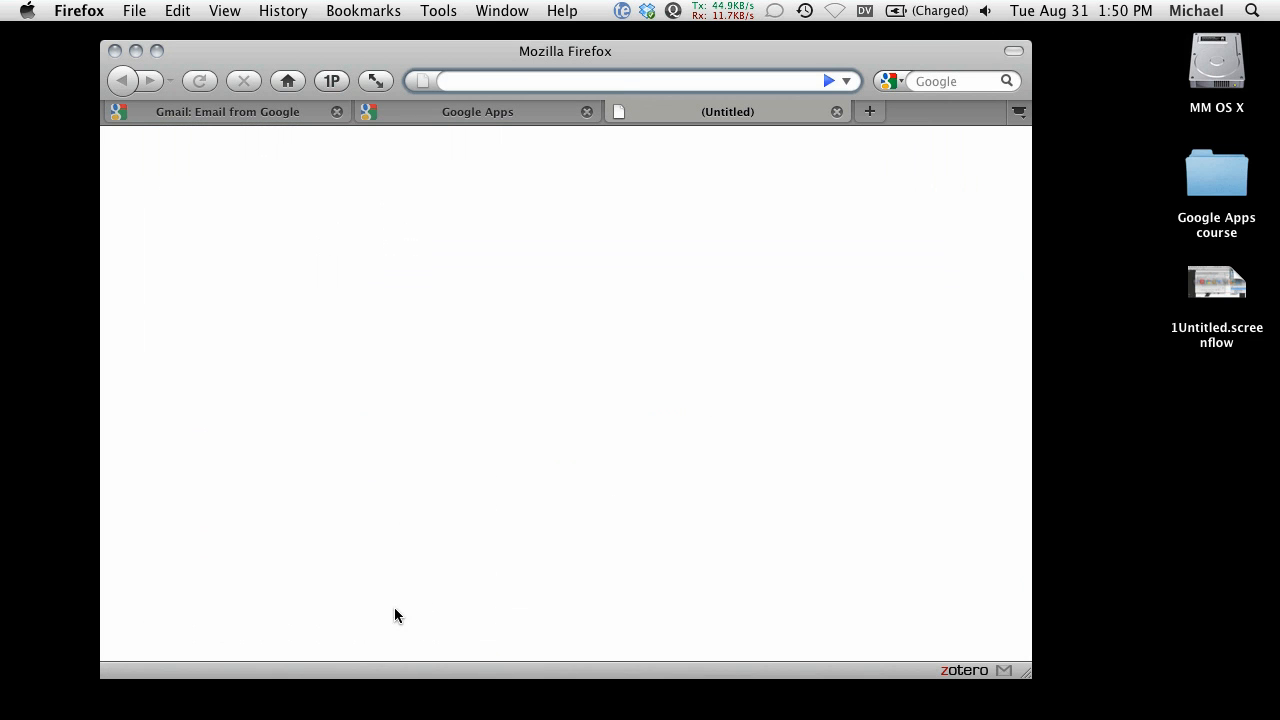
key("super+v")
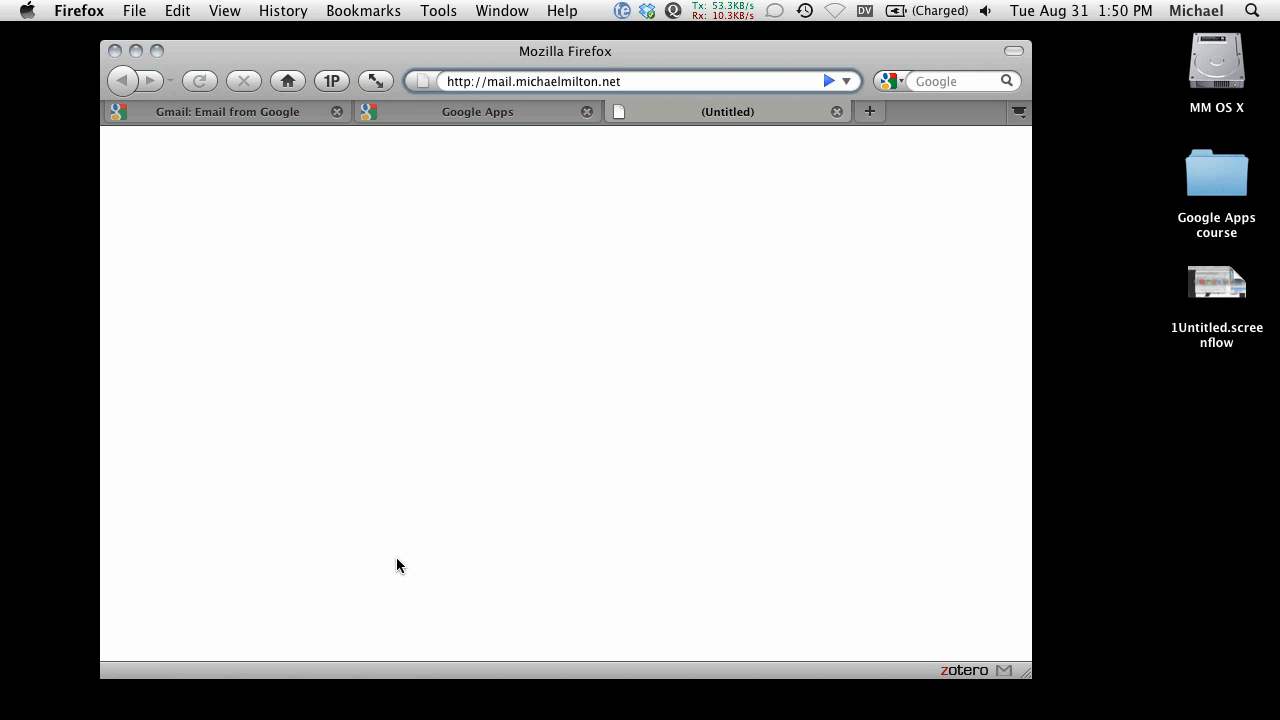
key("Return")
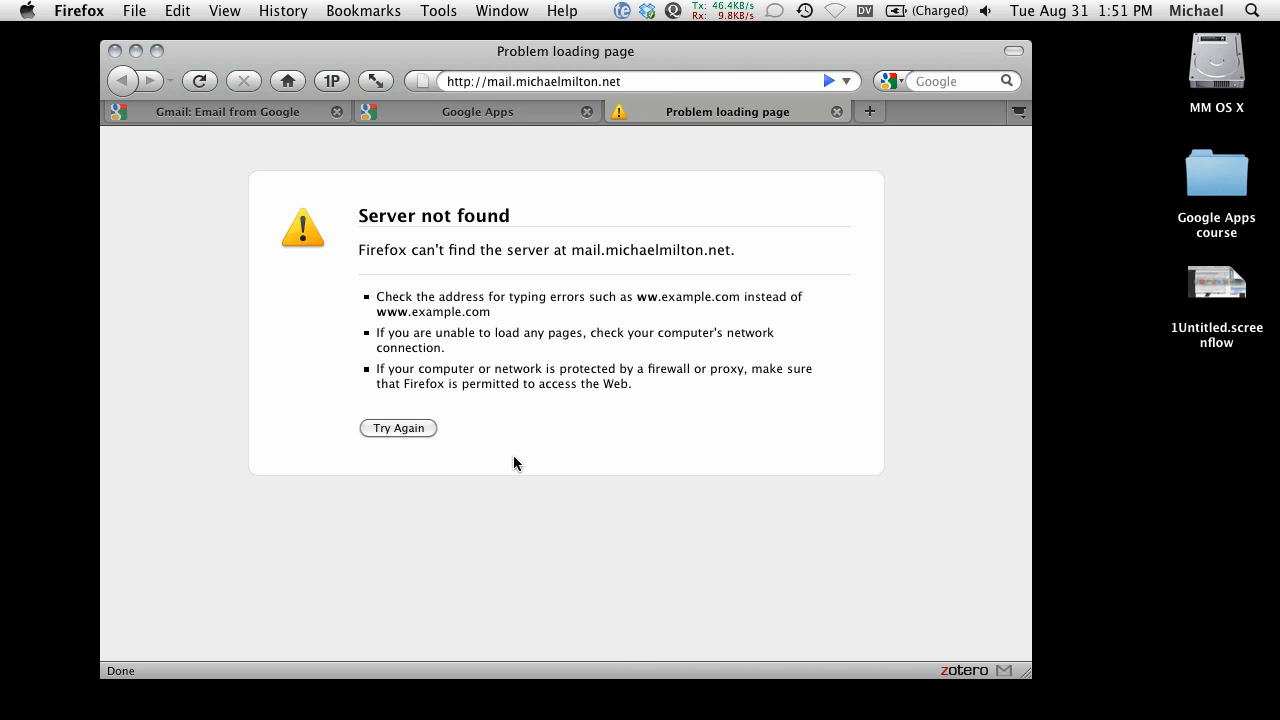
Return to the Google Apps dashboard and examine the service settings with their custom web addresses.
left_click(483, 83)
left_click(480, 81)
left_click(474, 137)
left_click(440, 114)
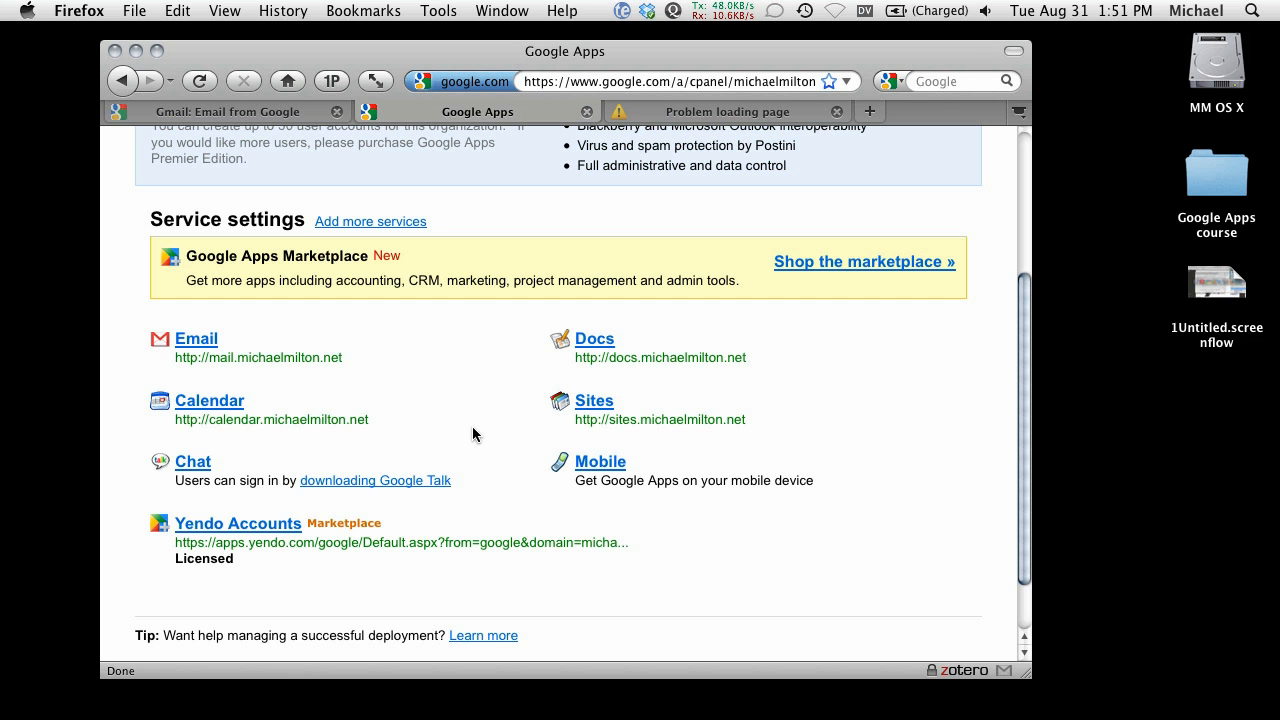
scroll(469, 420, "up", 2)
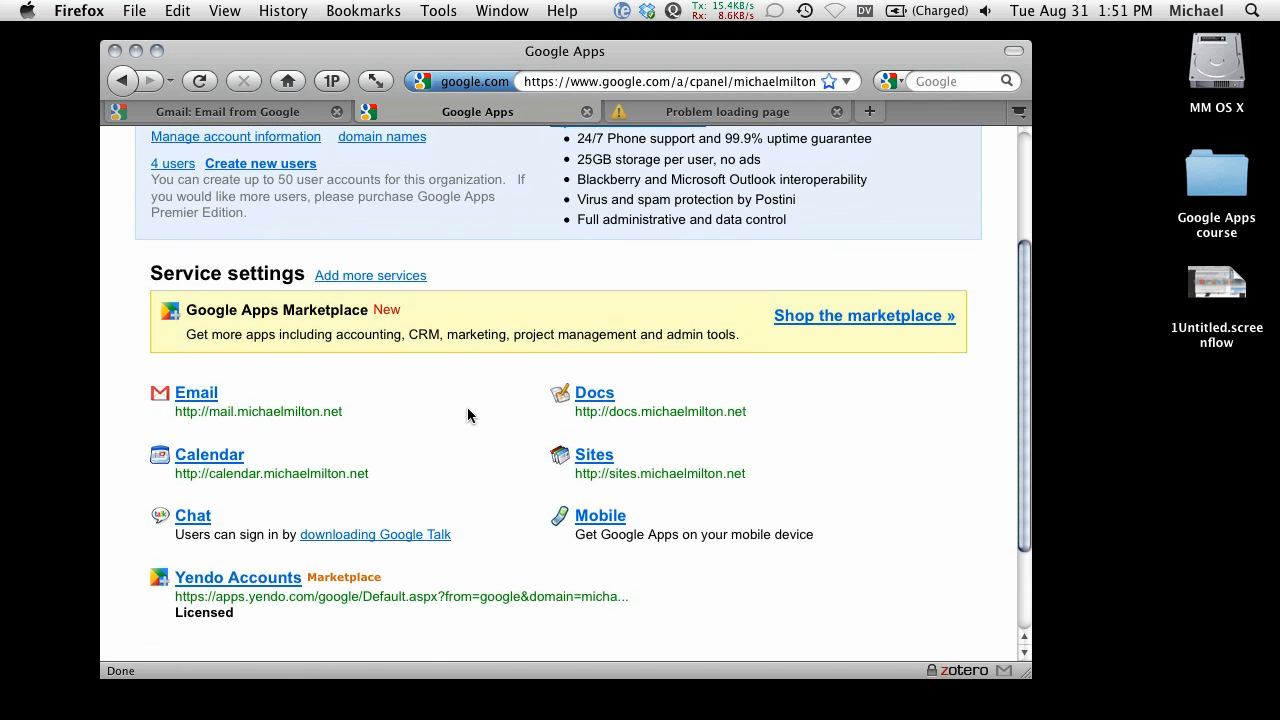
scroll(468, 425, "up", 3)
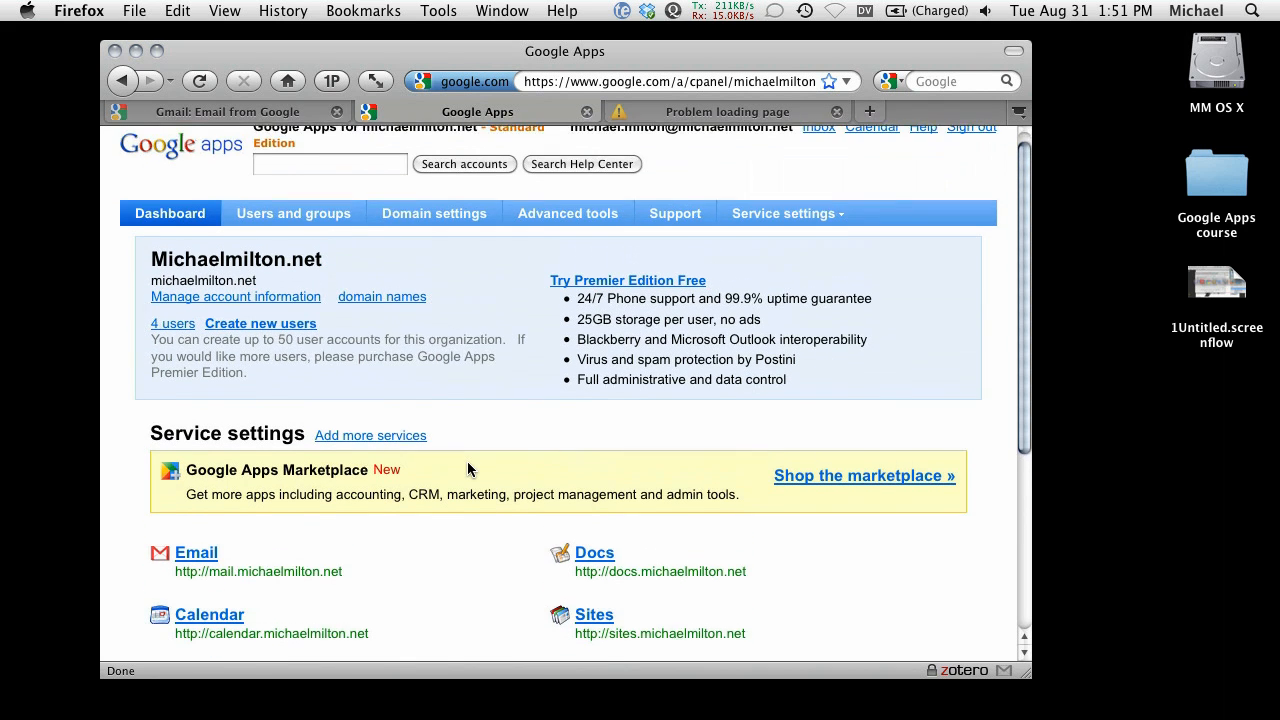
scroll(467, 468, "down", 1)
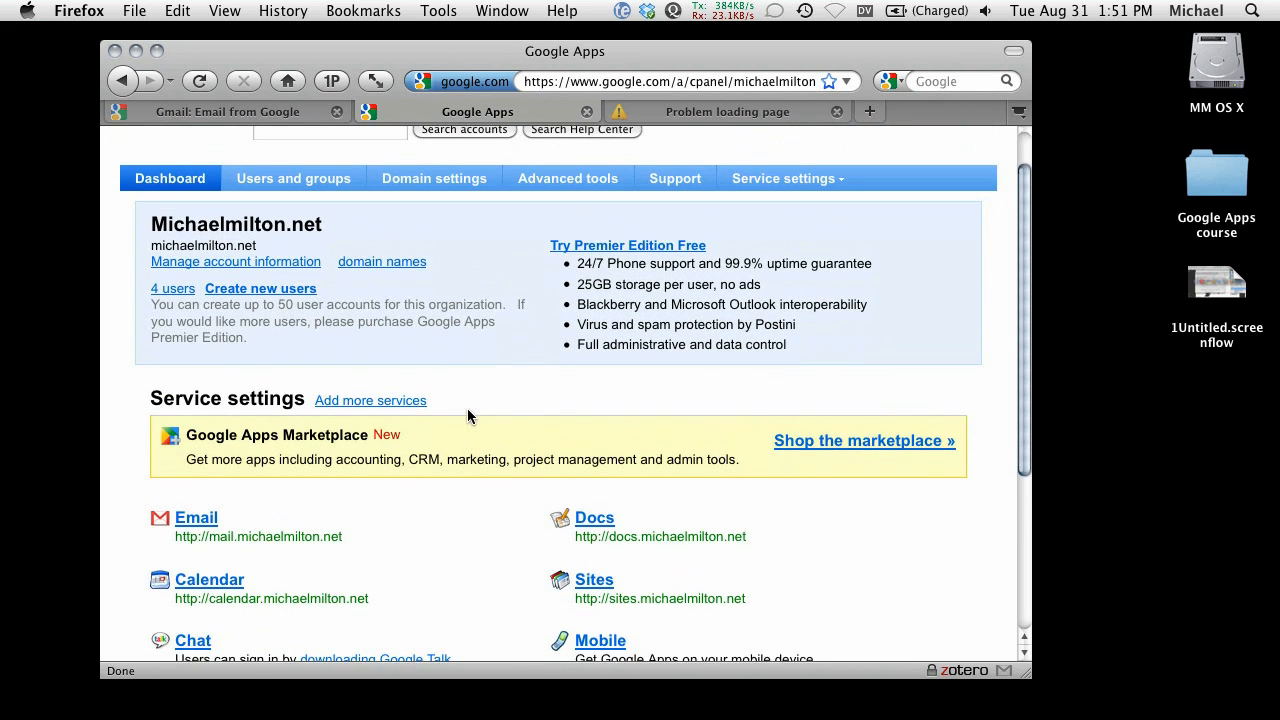
scroll(489, 499, "down", 2)
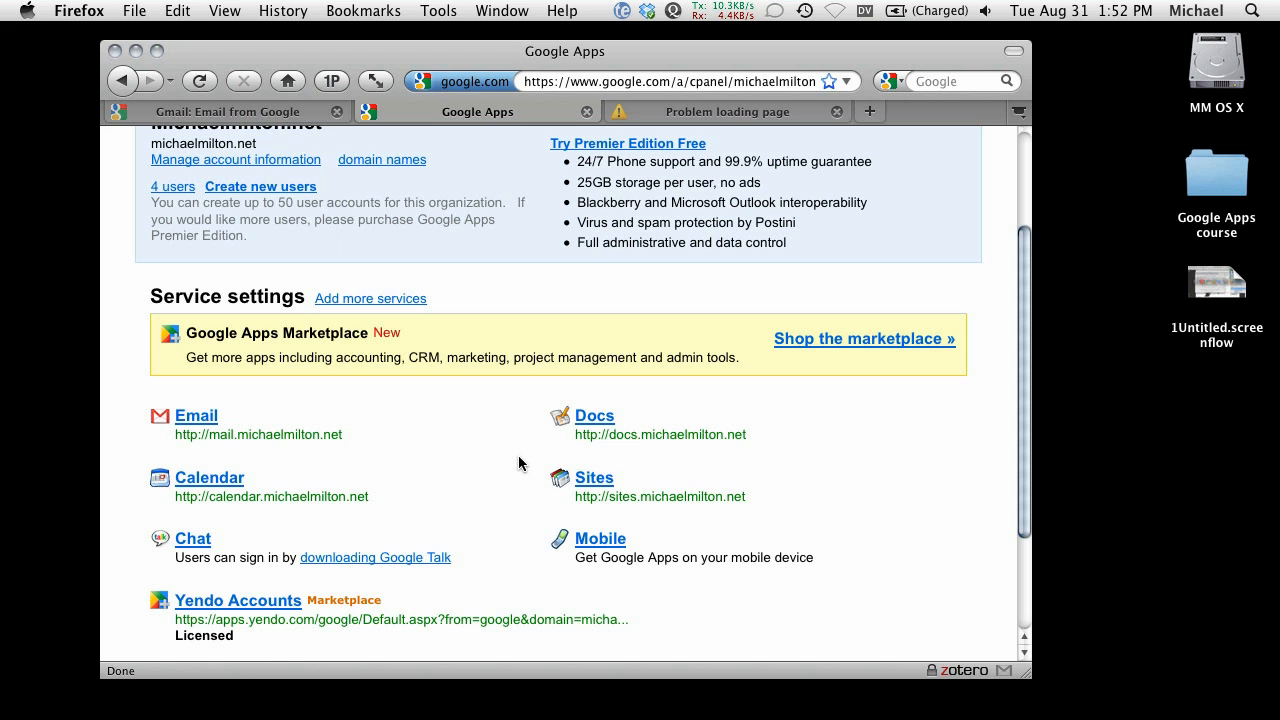
Search Google for "Google Apps cname" in a new tab and open the "Create a CNAME record" help article.
key("super+t")
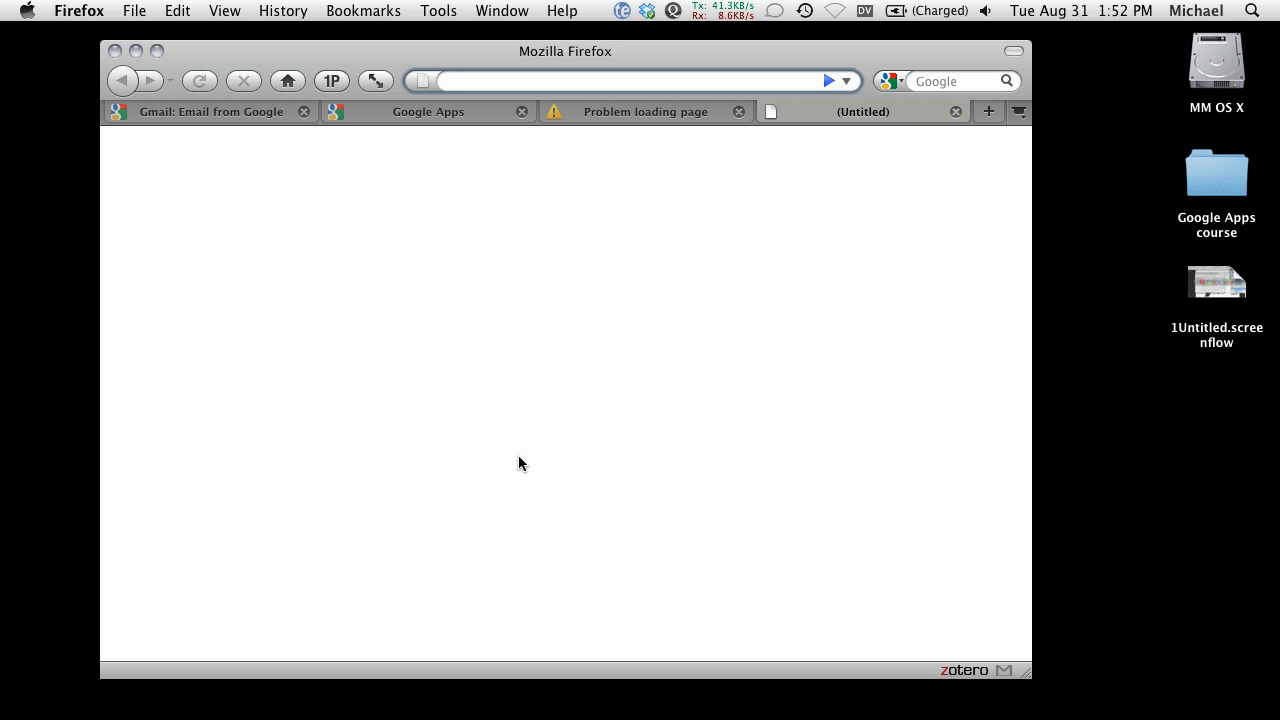
key("super+k")
type("Google Apps c")
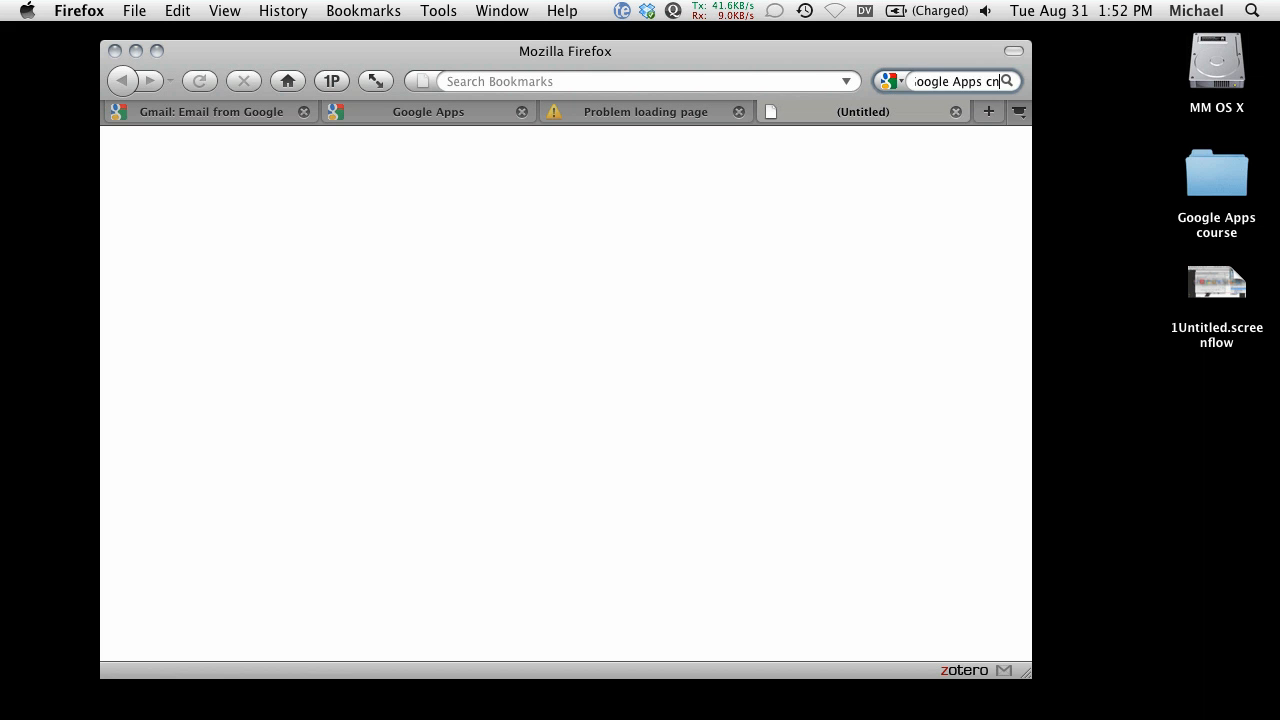
type("nan")
type("me")
key("Return")
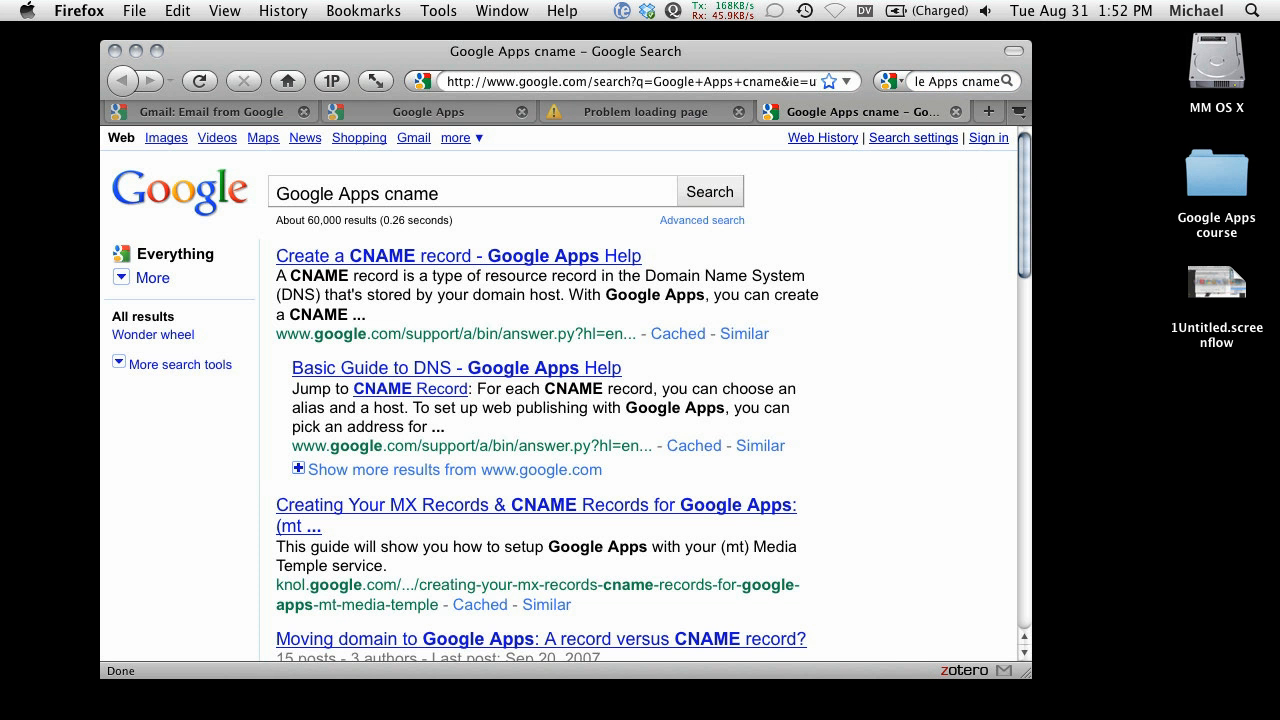
left_click(320, 258)
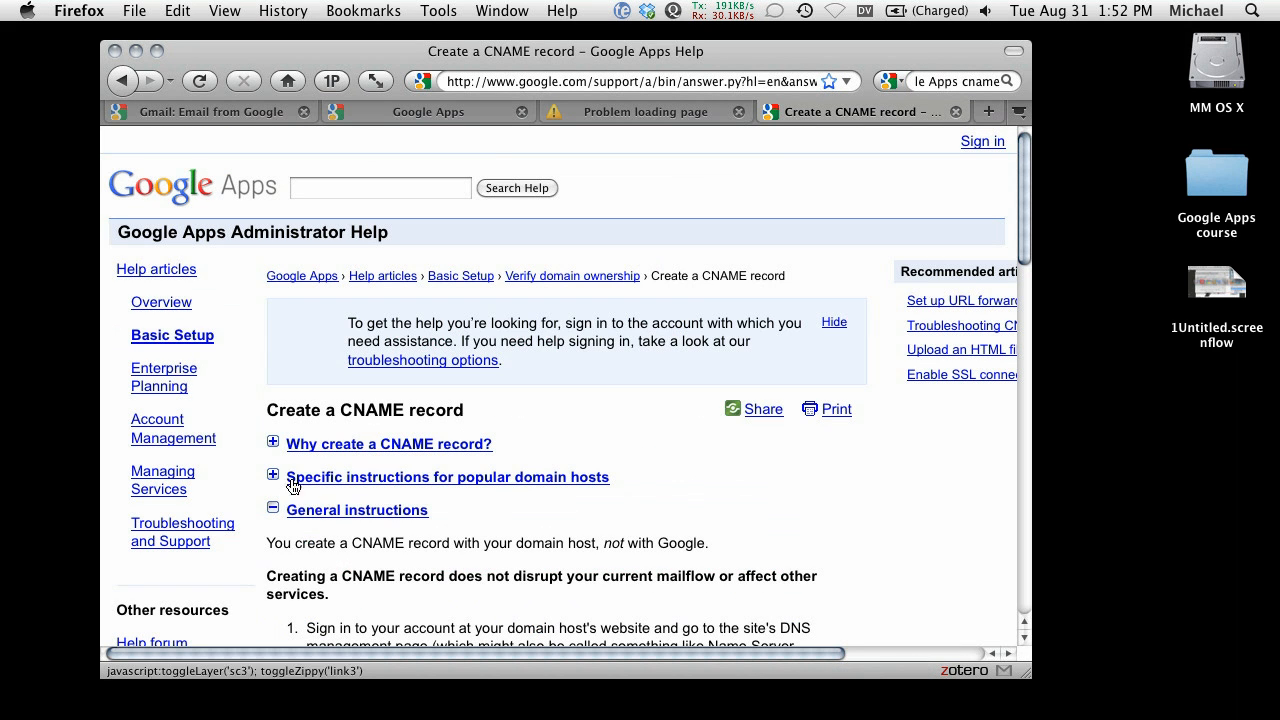
Expand the specific instructions for popular domain hosts and look through the listed hosts.
left_click(271, 477)
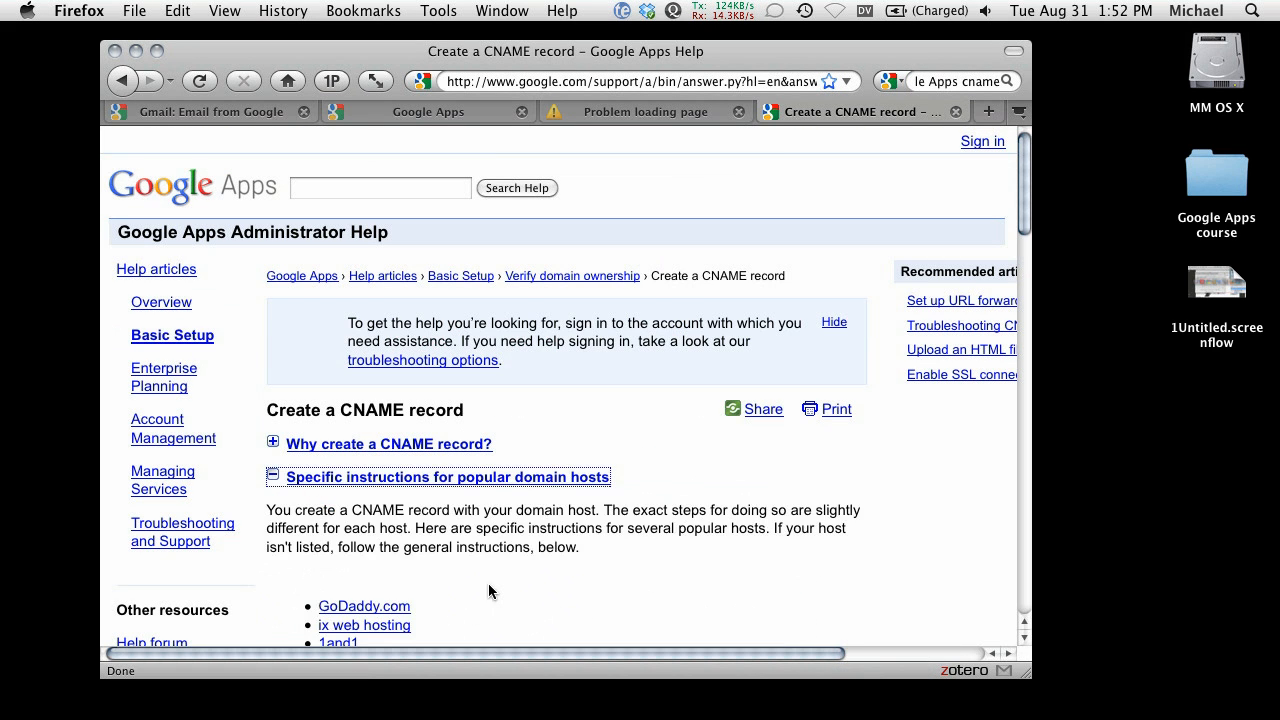
scroll(488, 605, "down", 5)
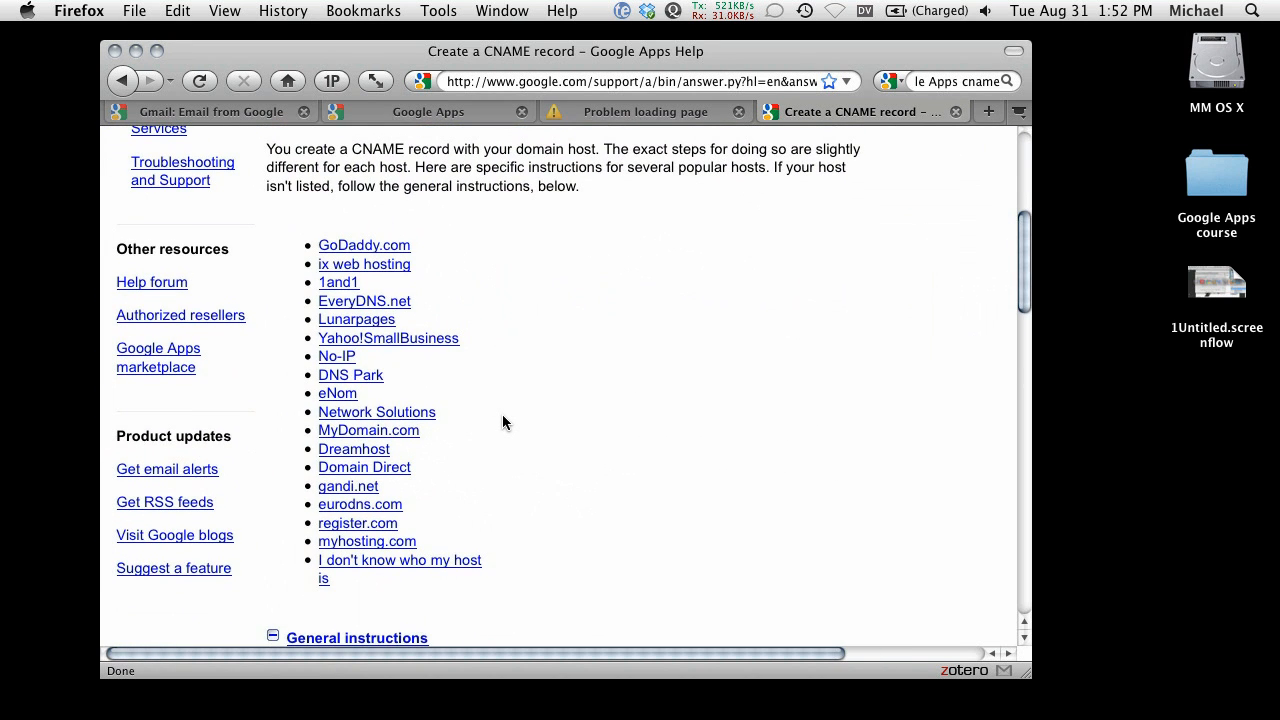
scroll(507, 417, "up", 1)
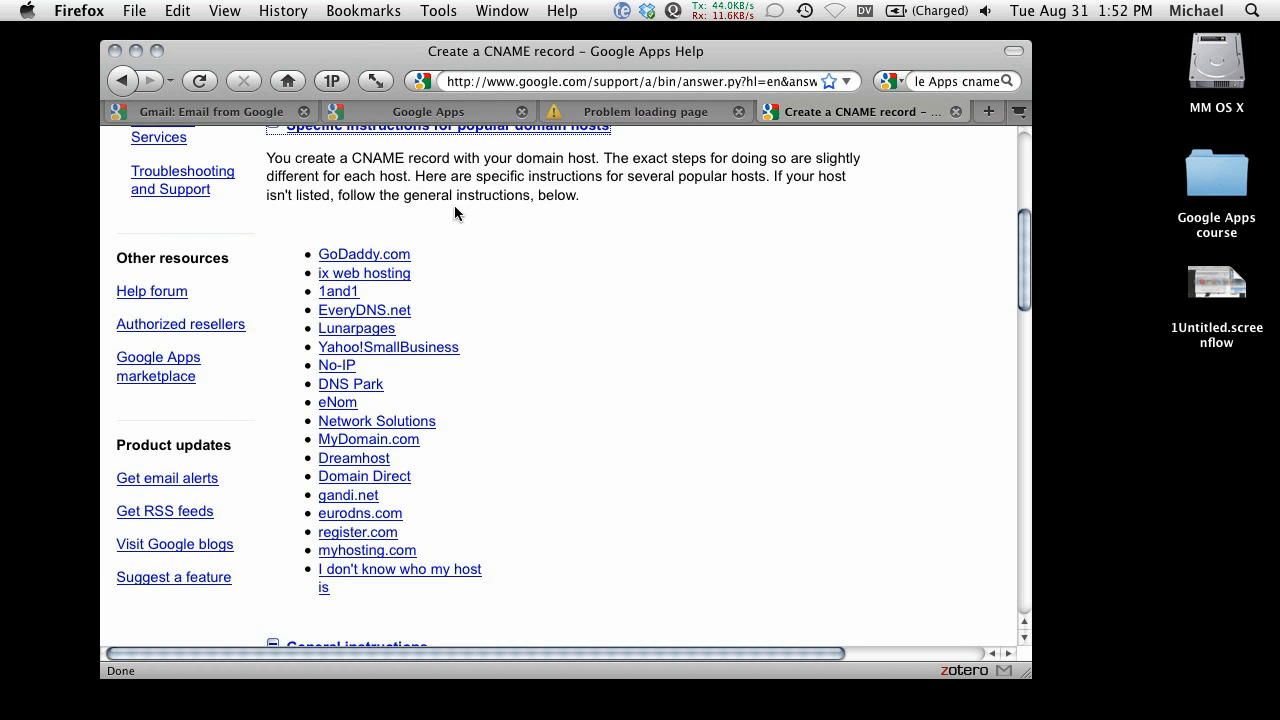
Reposition and enlarge the Firefox window, and view the CNAME help article from its beginning.
left_click_drag(368, 52, 356, 34)
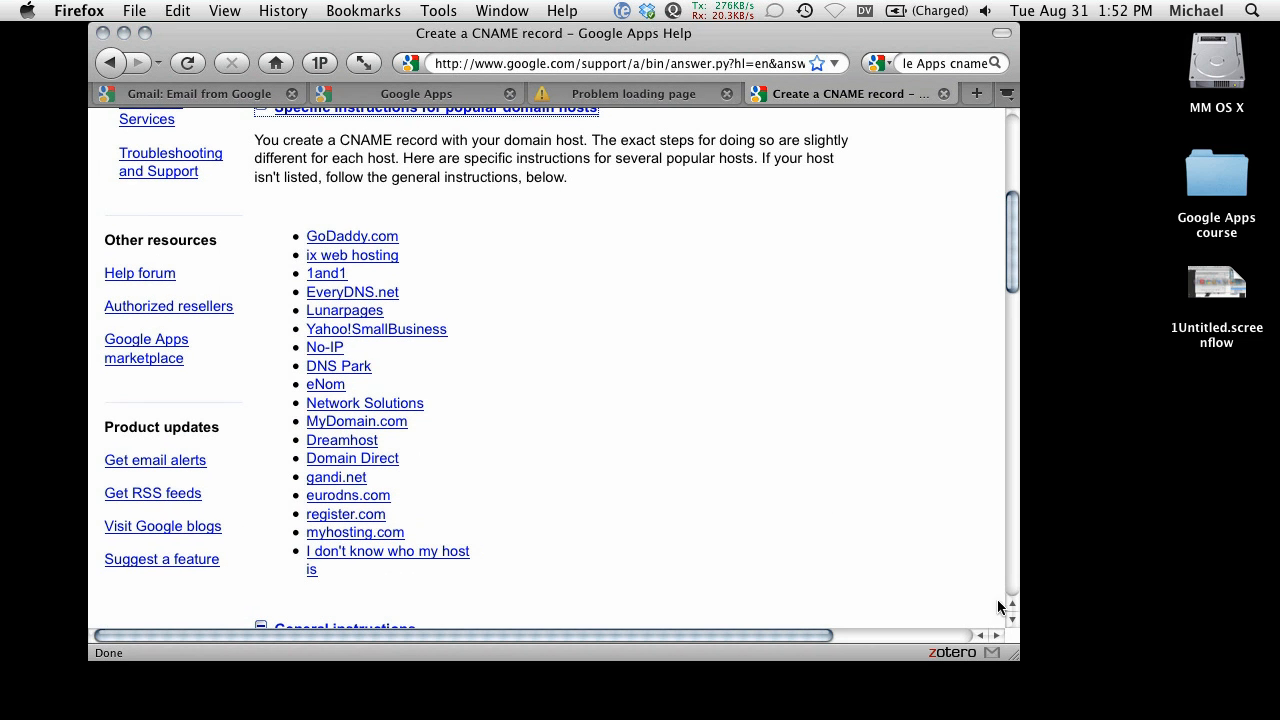
left_click(1032, 665)
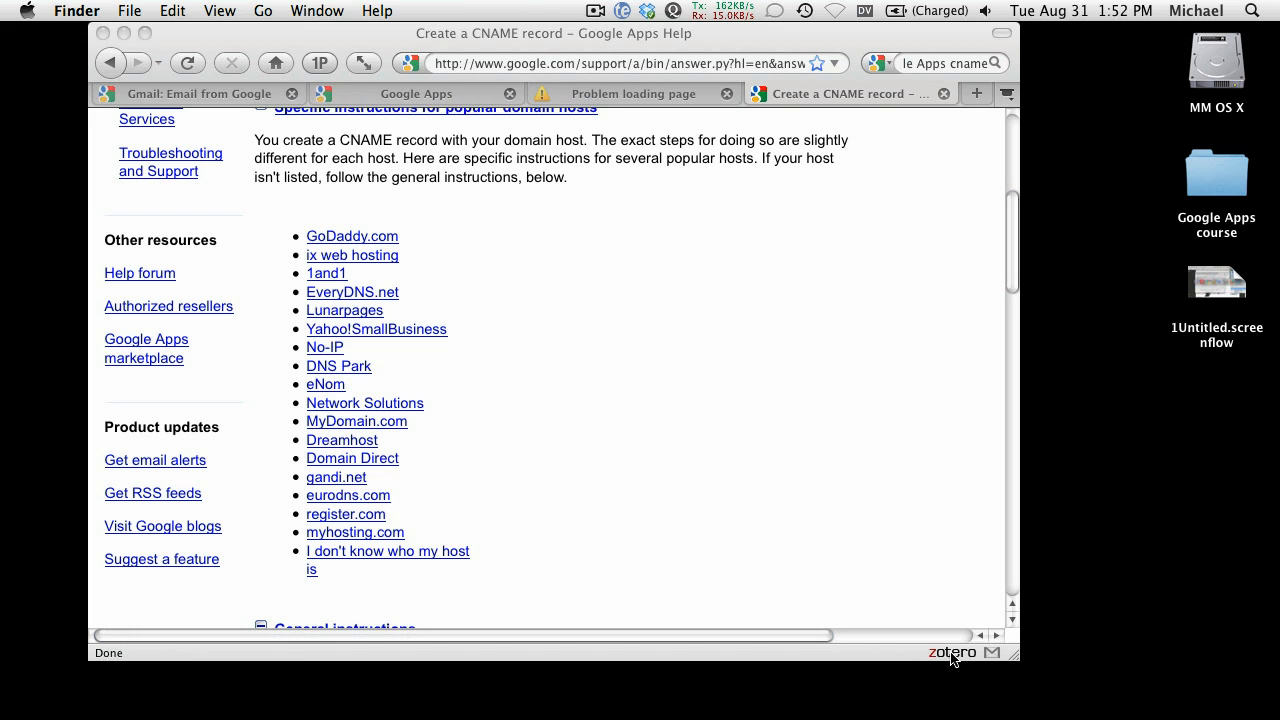
left_click_drag(1012, 654, 1072, 714)
scroll(610, 433, "up", 5)
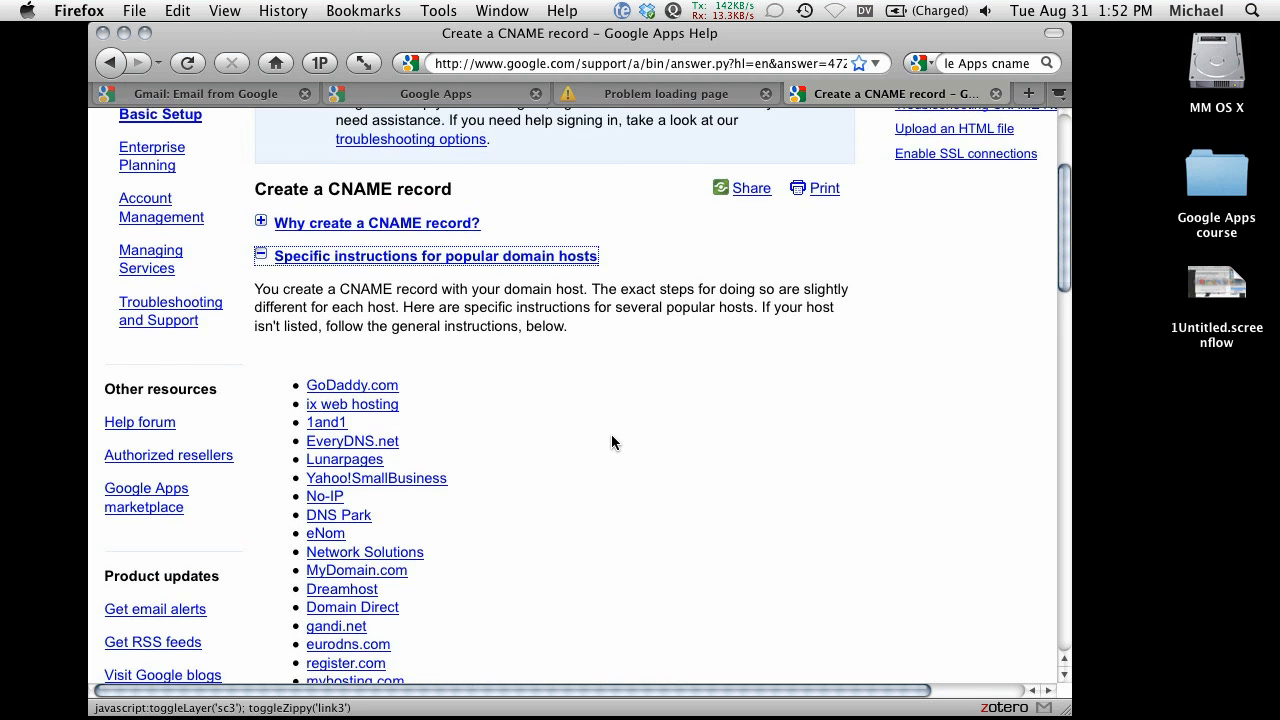
scroll(614, 440, "up", 3)
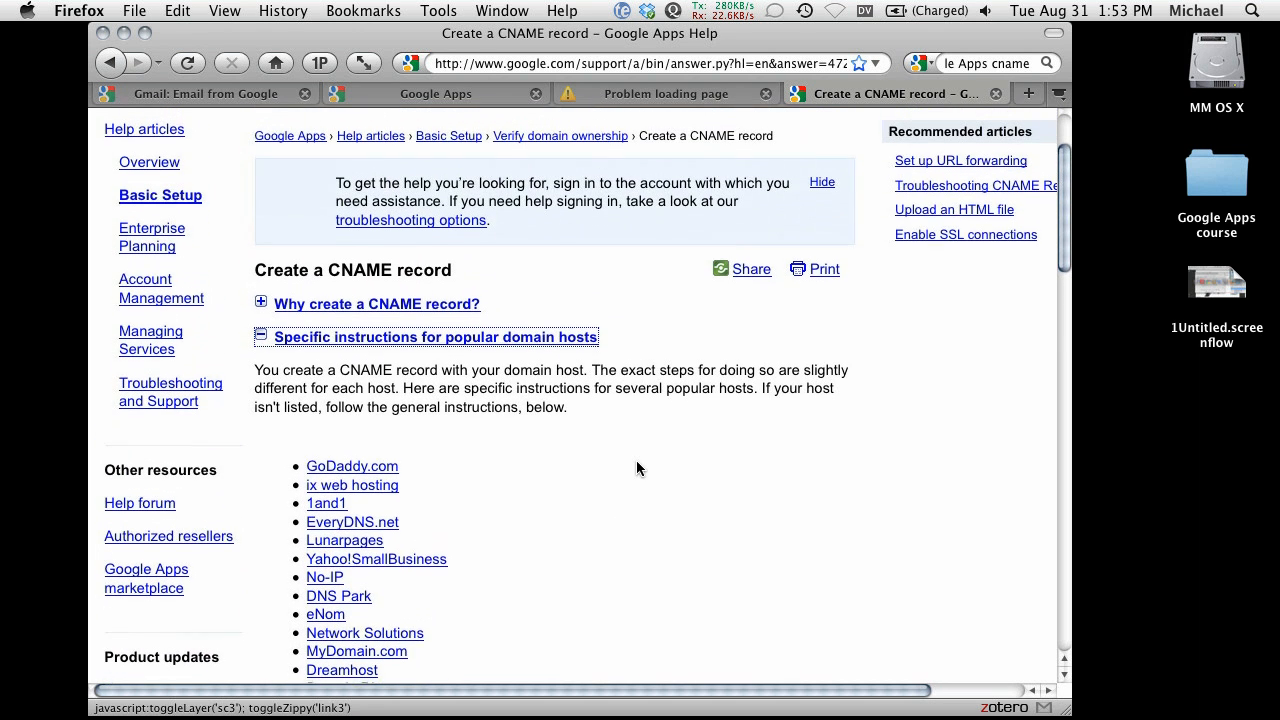
scroll(641, 469, "up", 4)
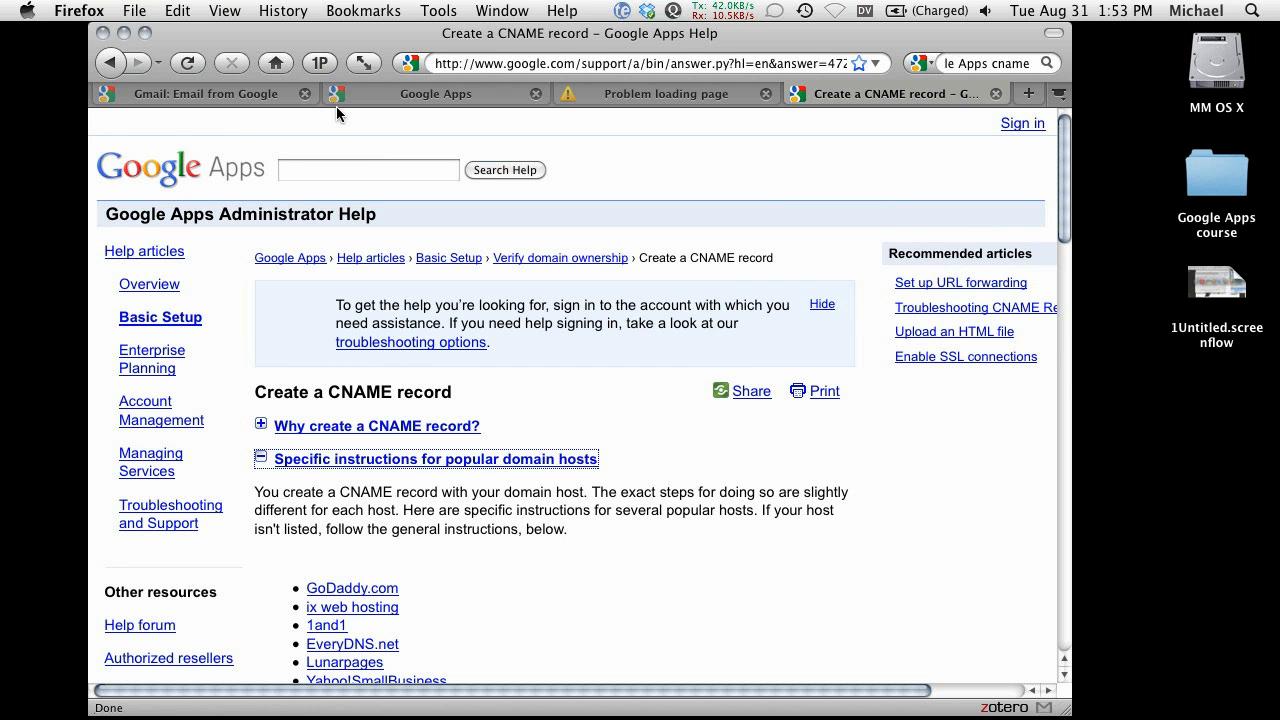
Switch to Chrome, where the GoDaddy Total DNS Control Panel is open.
key("super+Tab")
key("super+Tab")
key("super+Tab")
key("super+Tab")
key("super+Tab")
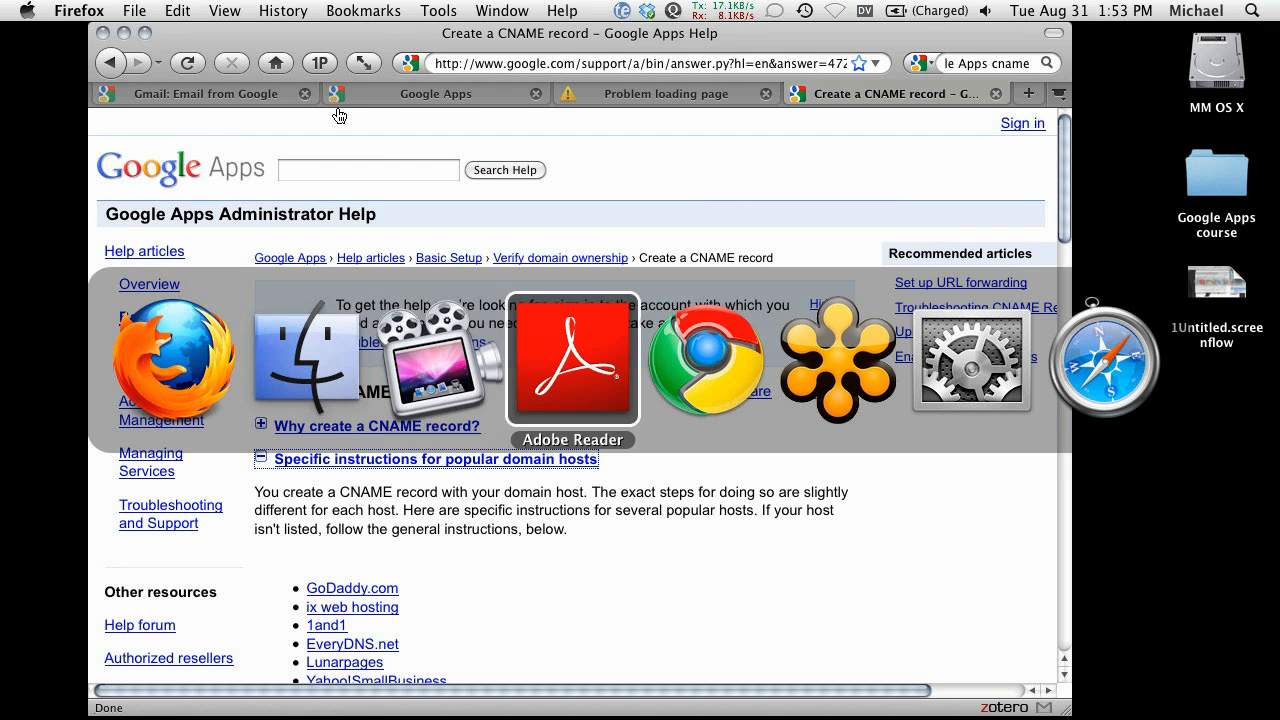
key("shift+super+Tab")
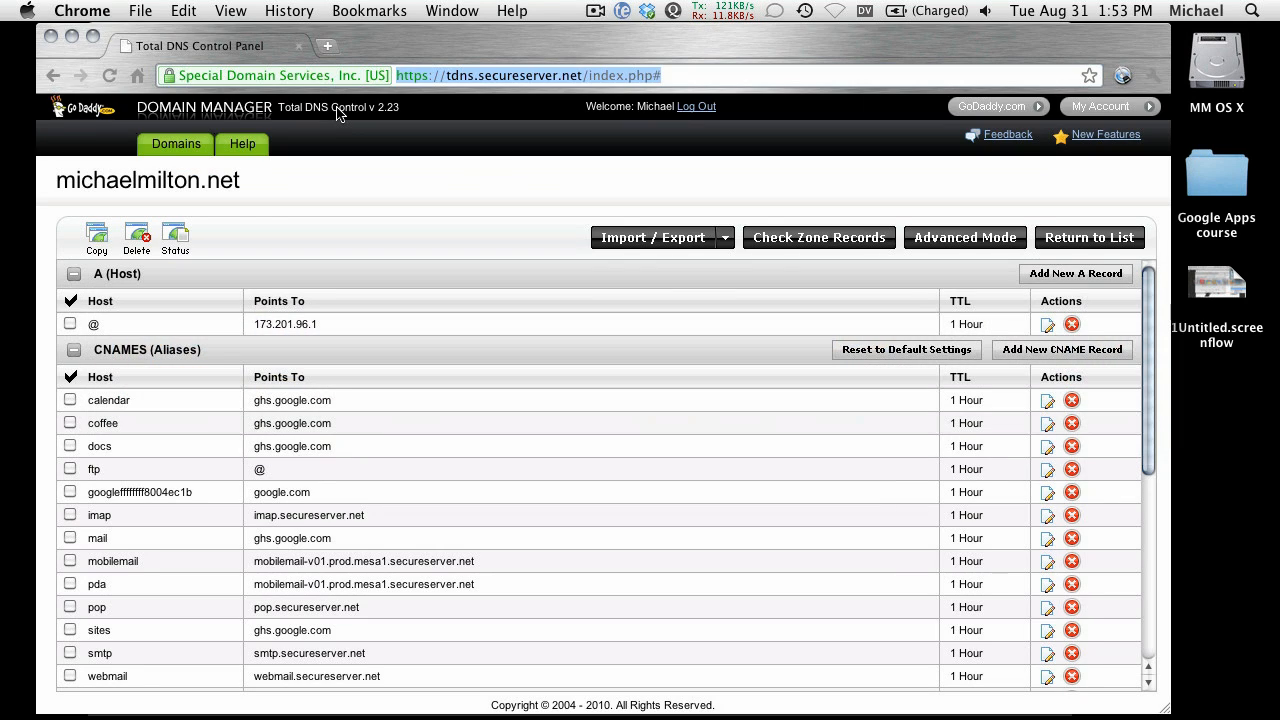
Minimize the Chrome windows covering the Google Docs presentation and show slide 2, "Configure your domain: What you've learned".
key("super+m")
key("super+m")
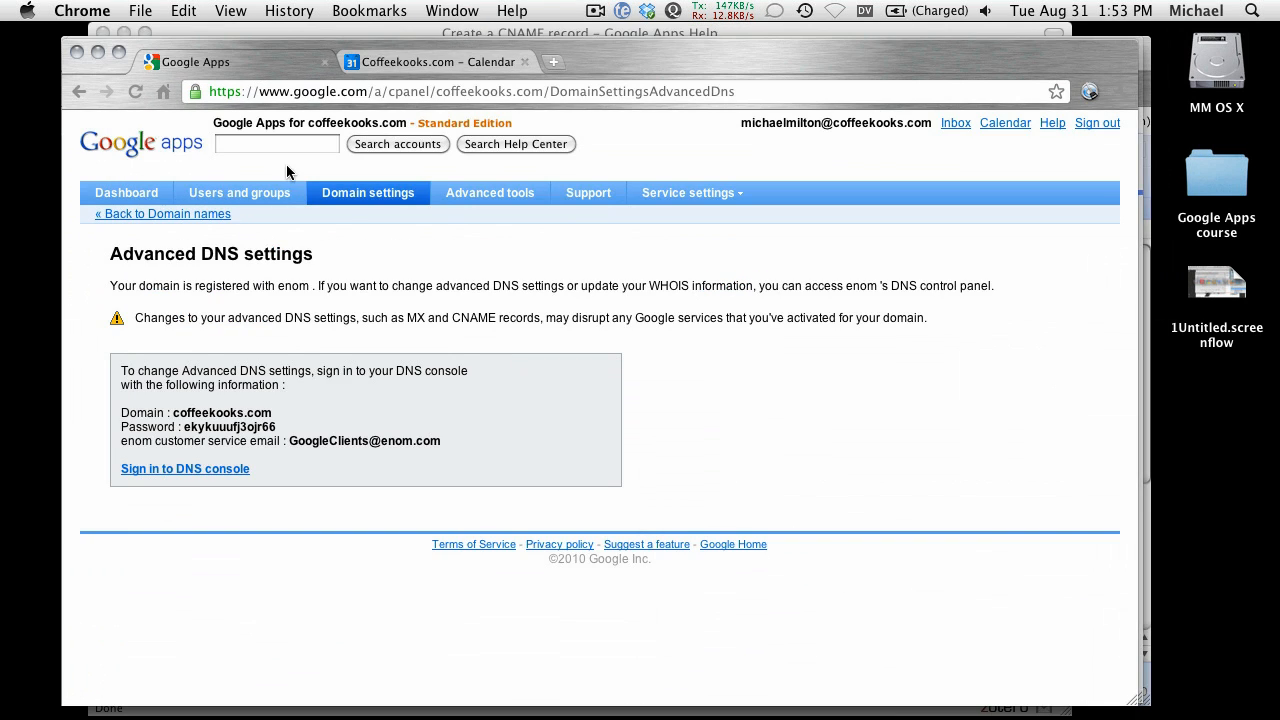
key("super+m")
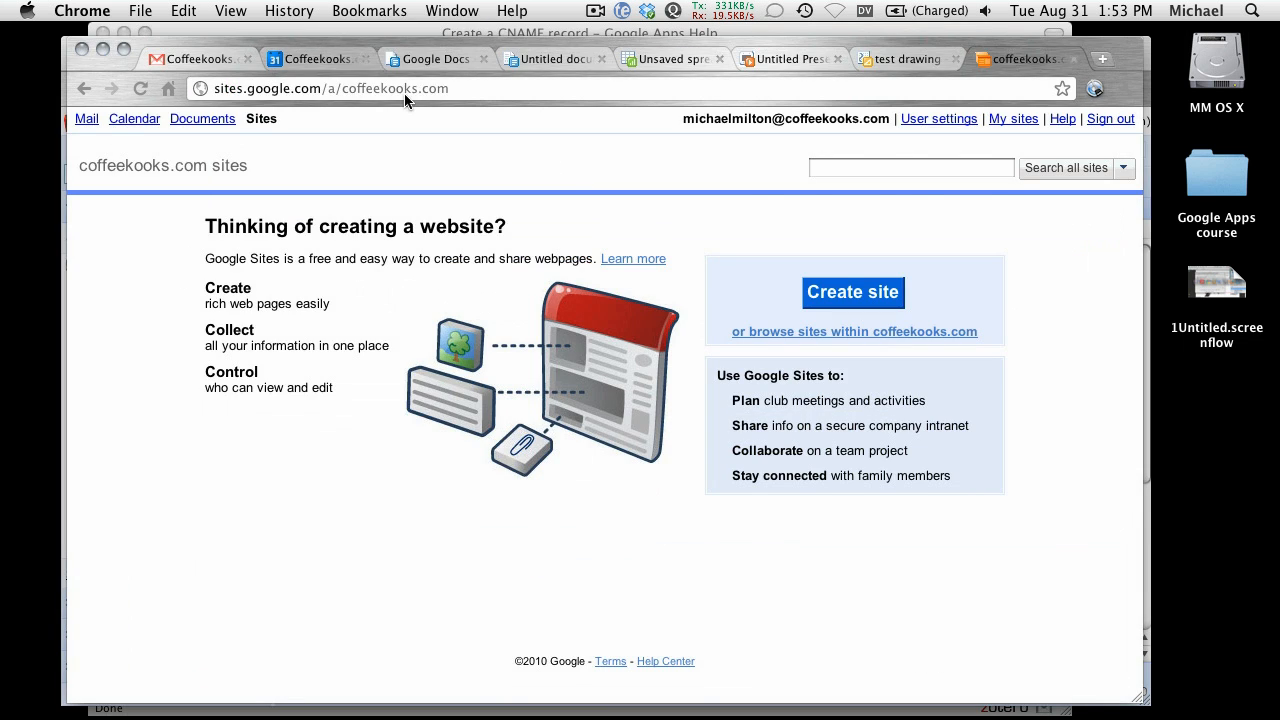
key("super+m")
key("super+m")
left_click(245, 428)
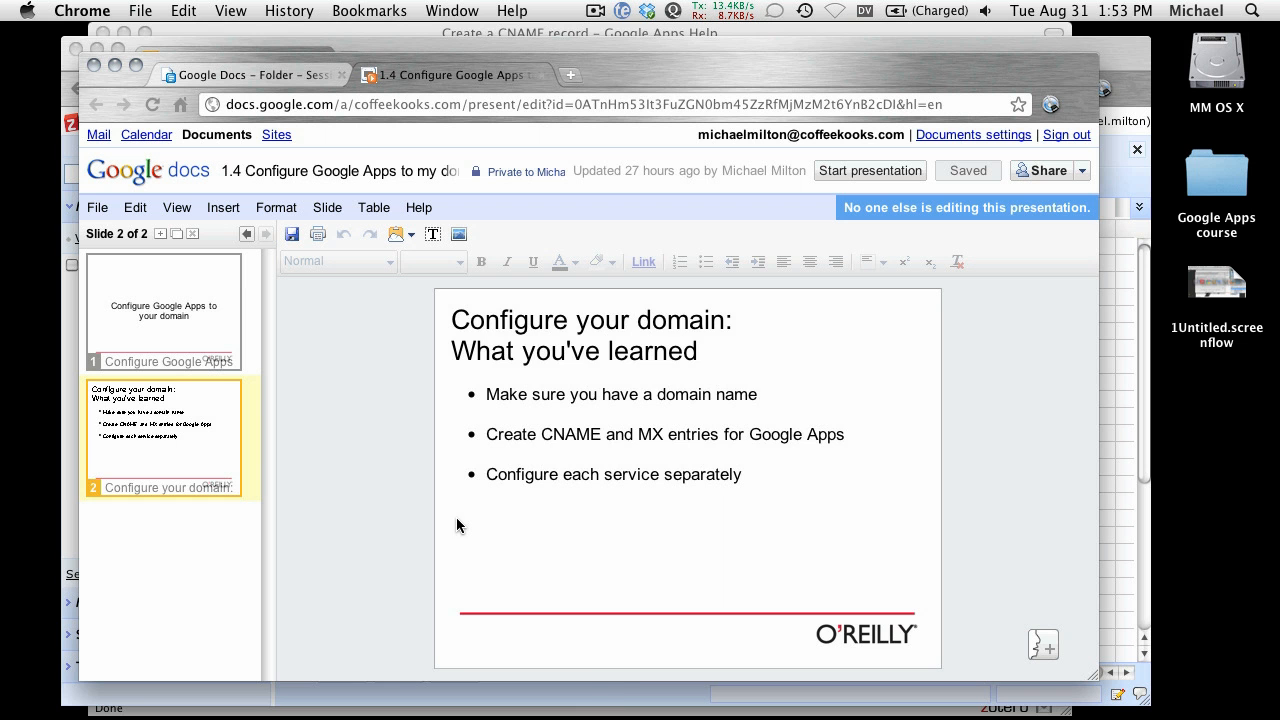
Reposition and enlarge the Chrome window showing the "Configure your domain: What you've learned" slide.
left_click_drag(617, 73, 583, 43)
left_click_drag(1060, 647, 1108, 718)
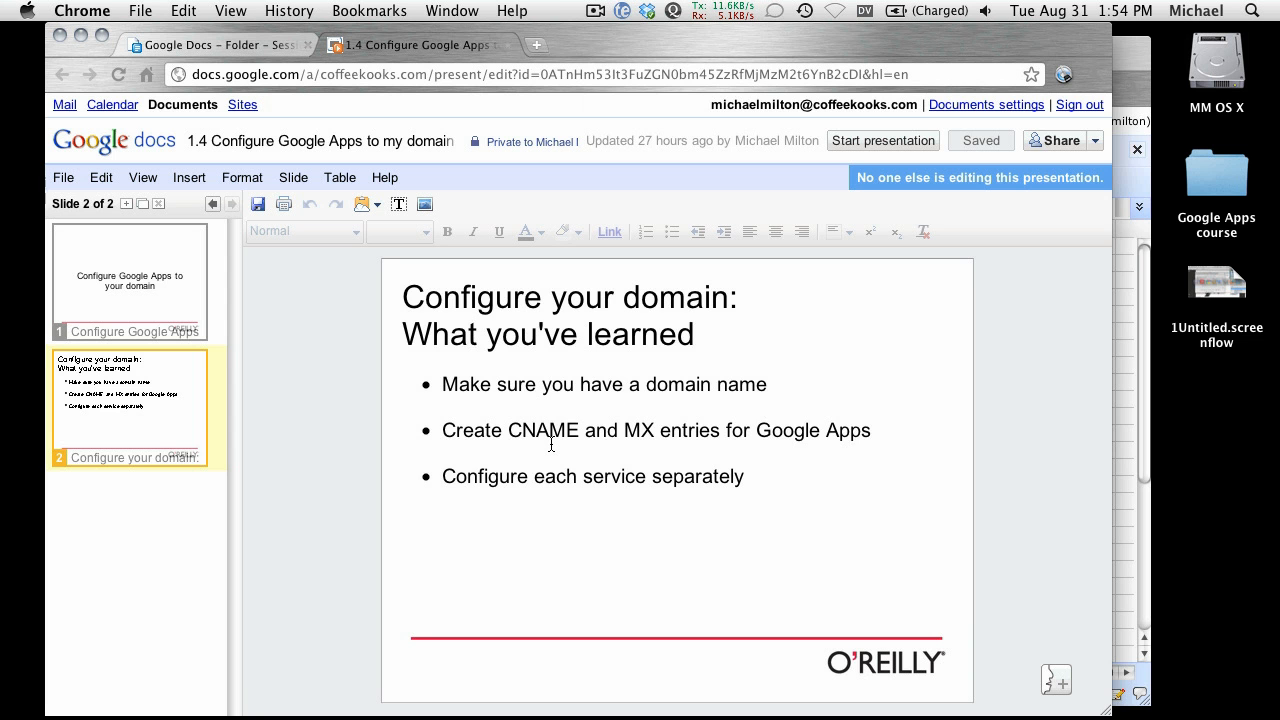
key("ctrl+m")
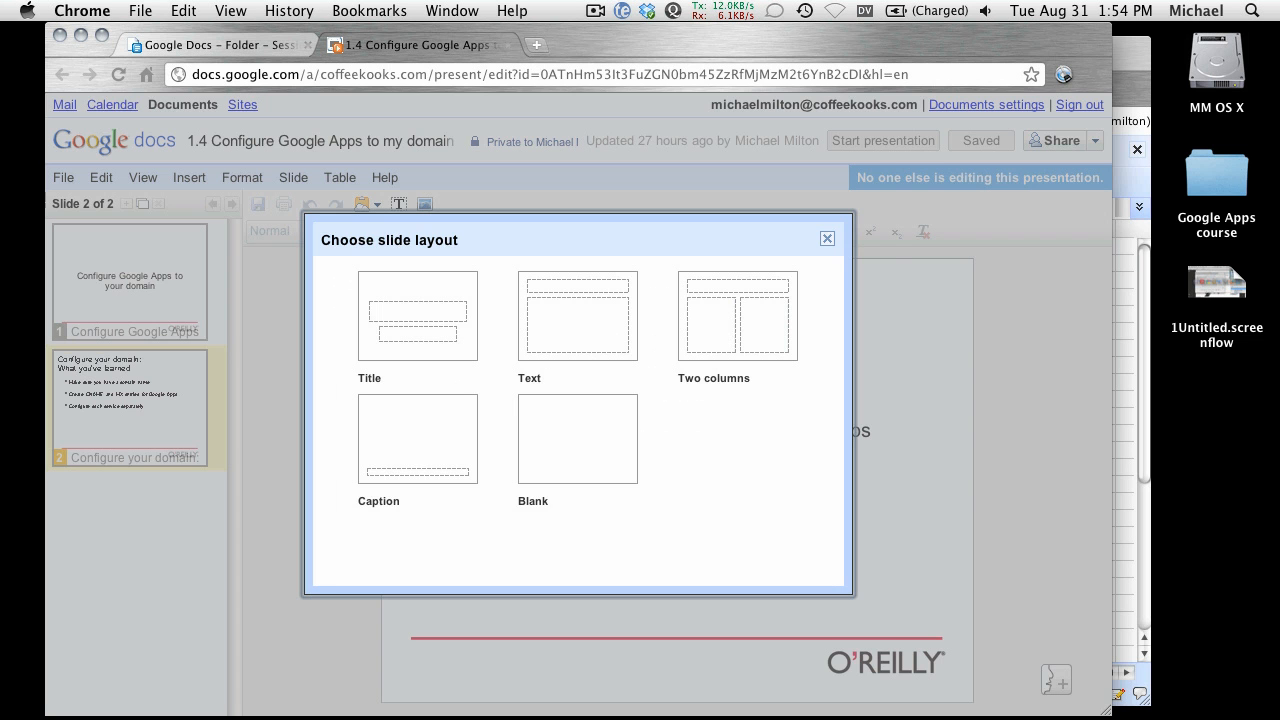
left_click(827, 239)
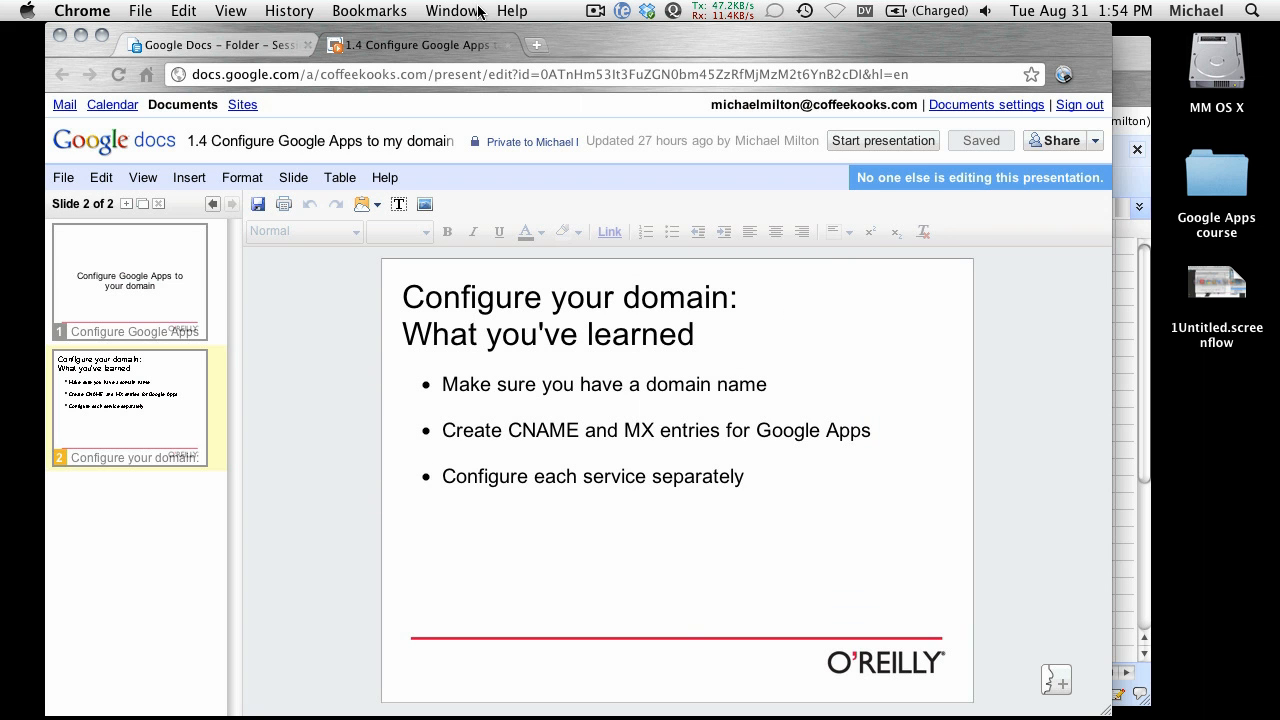
Restore the minimized Total DNS Control Panel window and review its CNAME and MX records.
key("F10")
key("F10")
left_click(894, 664)
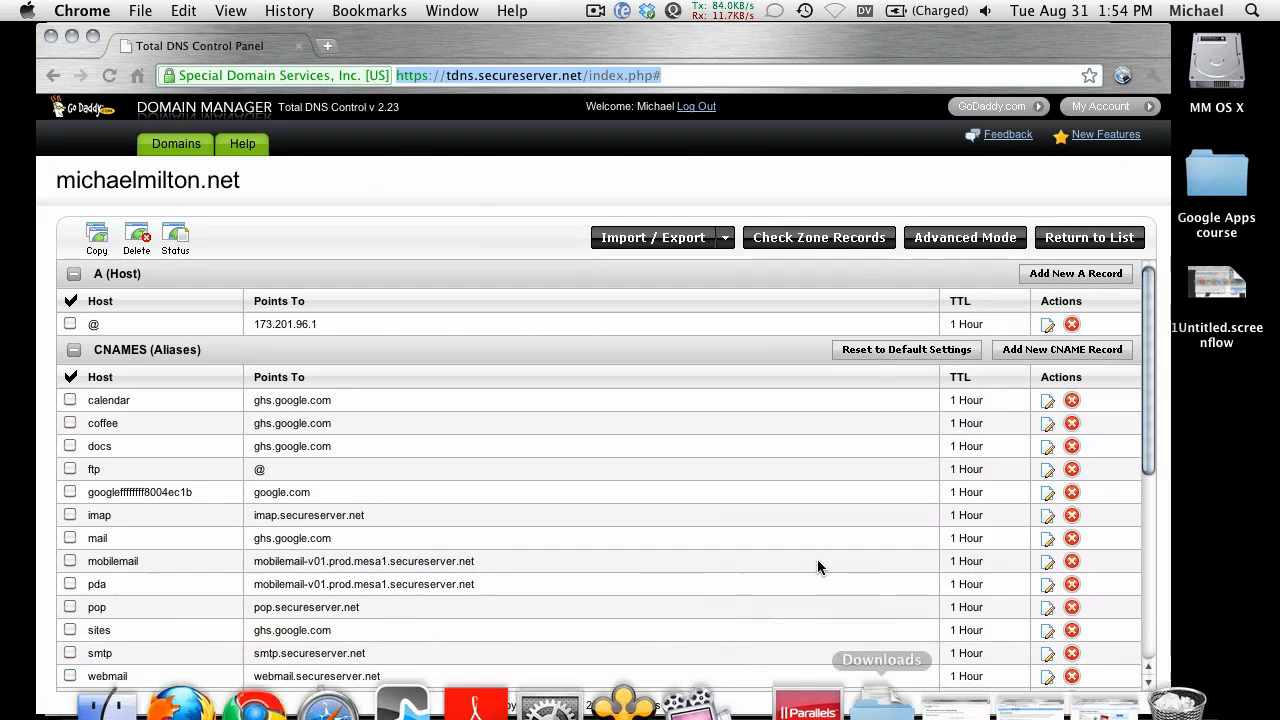
scroll(400, 576, "down", 6)
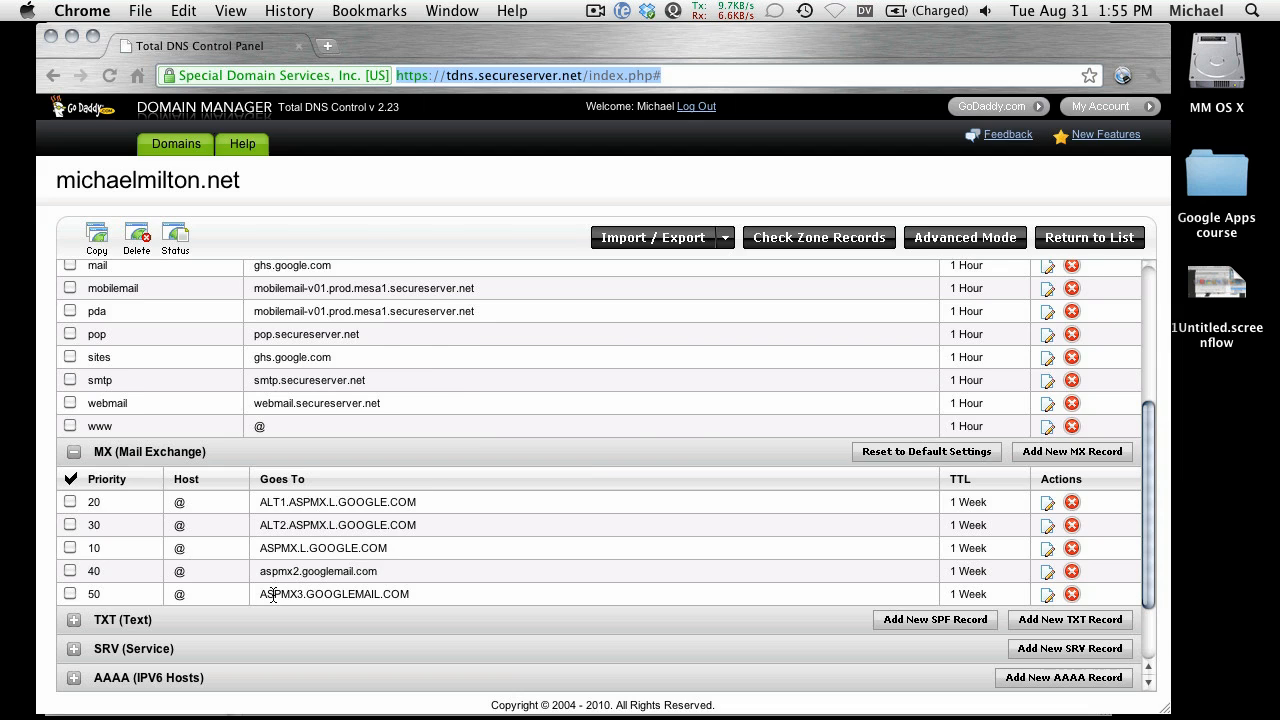
Return to the Google Docs presentation window showing slide 2.
key("super+grave")
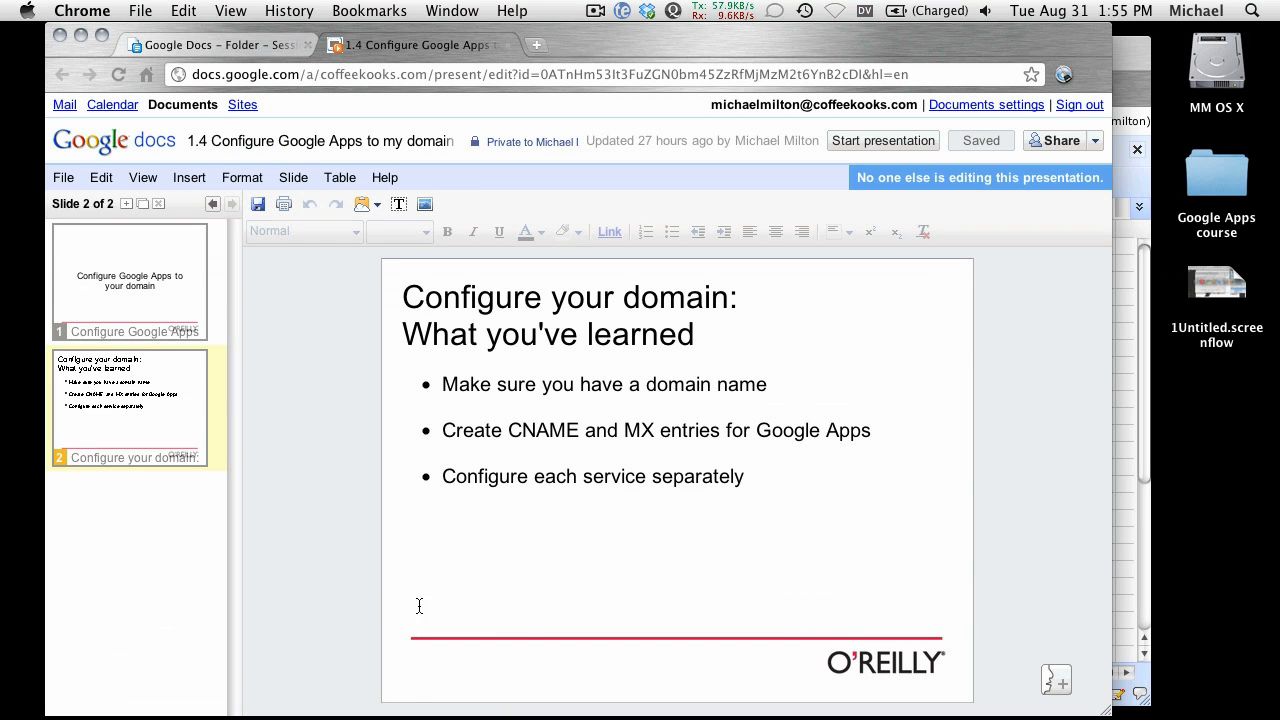
left_click(416, 600)
left_click(392, 605)
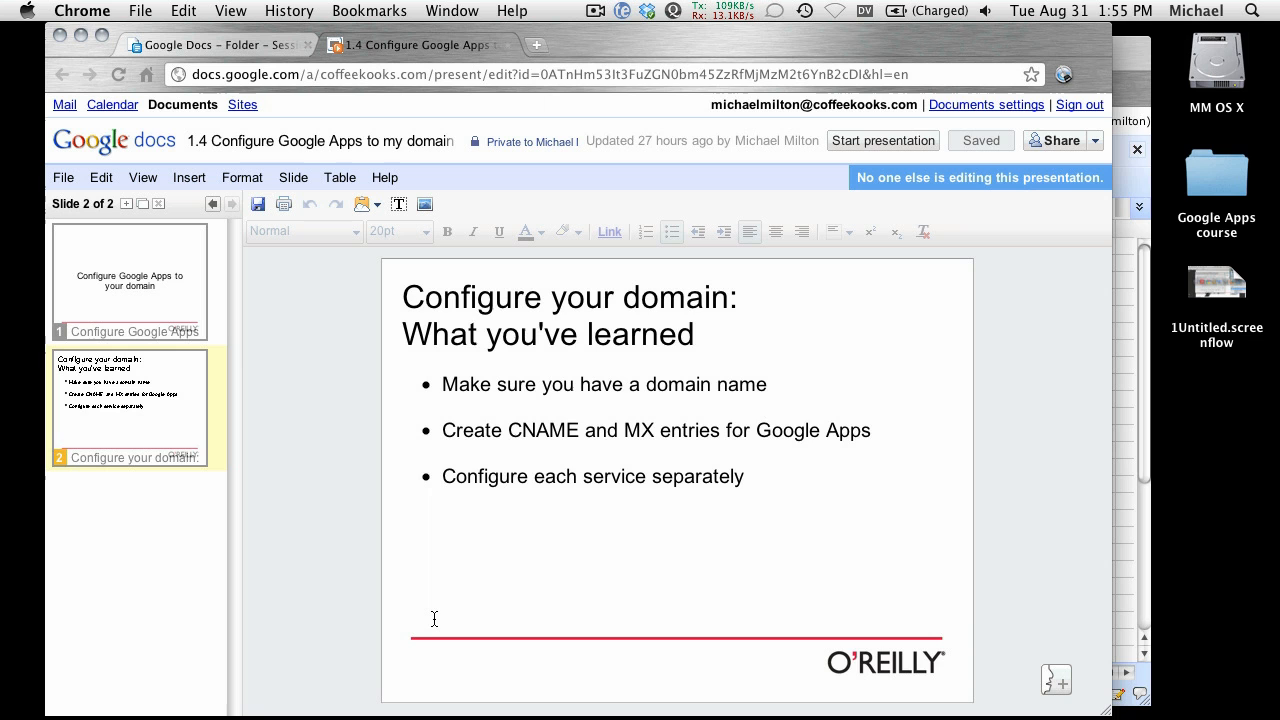
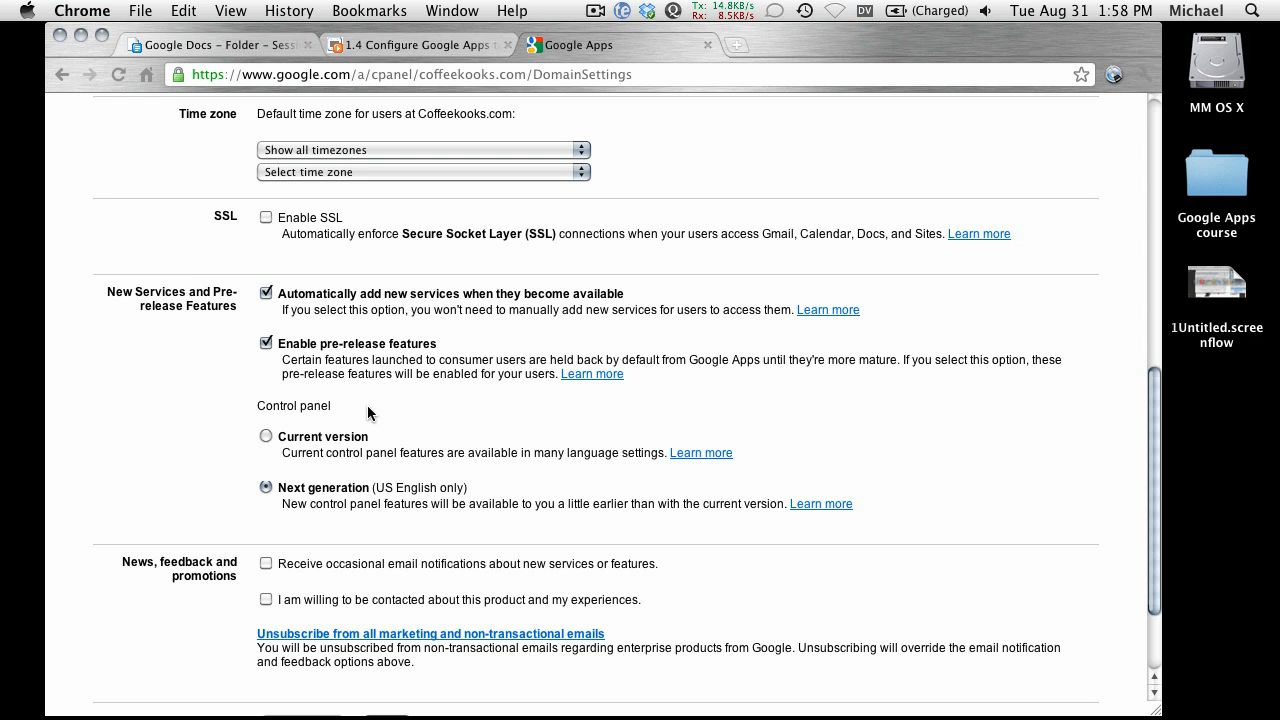
Turn off the pre-release features and automatic new services options, and turn both back on.
left_click(265, 344)
left_click(265, 293)
left_click(265, 344)
left_click(266, 293)
Open the blog at michaelmilton.net in a new browser tab.
key("super+t")
type("michaelmilton.nte")
key("Return")
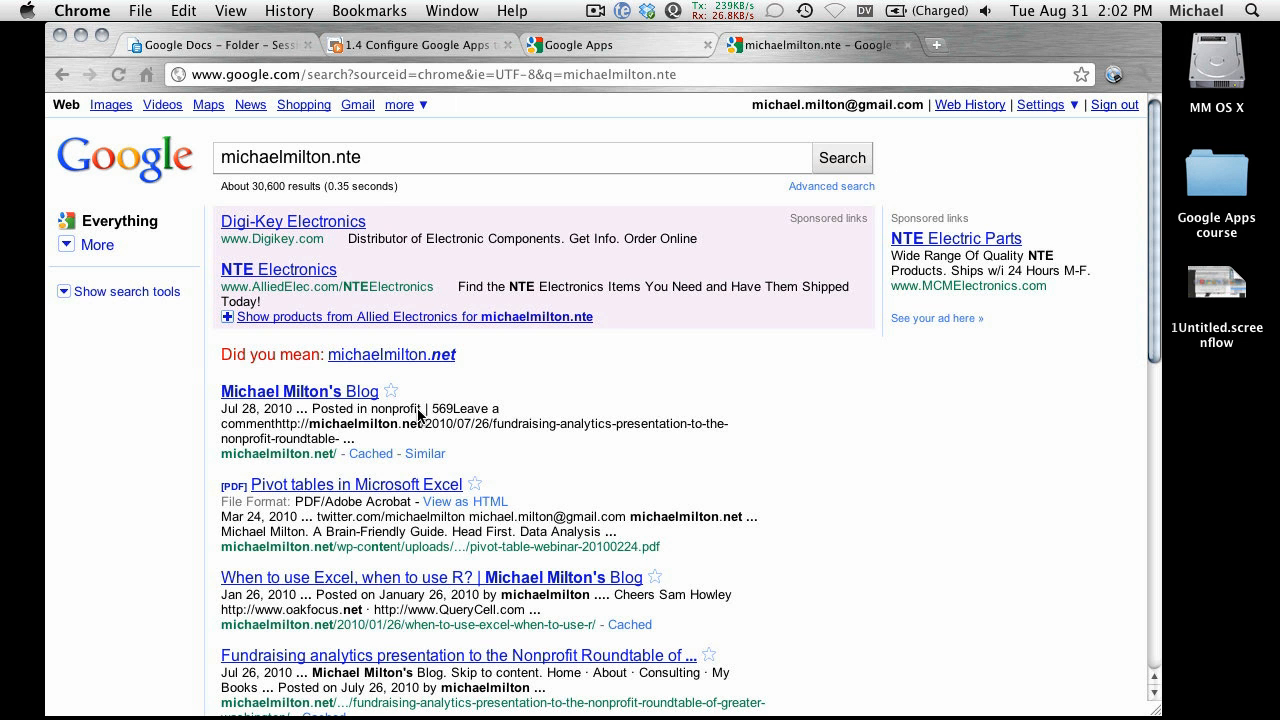
left_click(257, 394)
left_click_drag(564, 75, 464, 54)
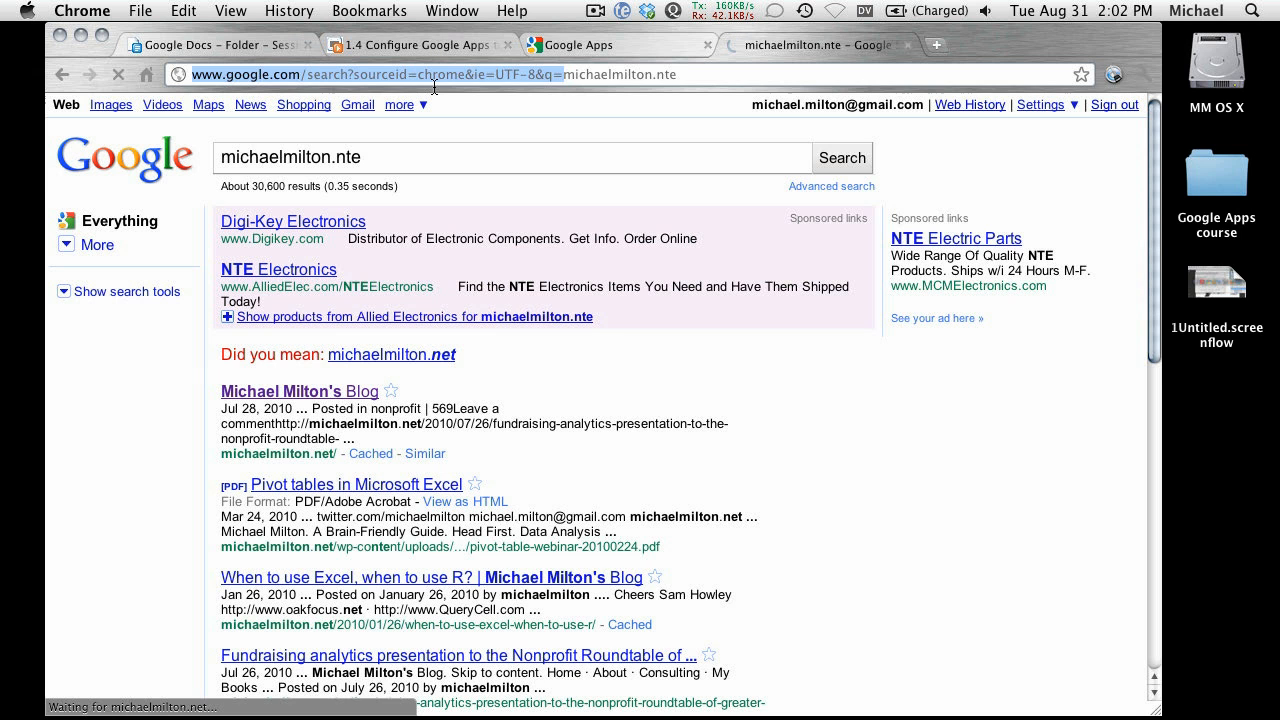
key("BackSpace")
key("BackSpace")
key("BackSpace")
type("et")
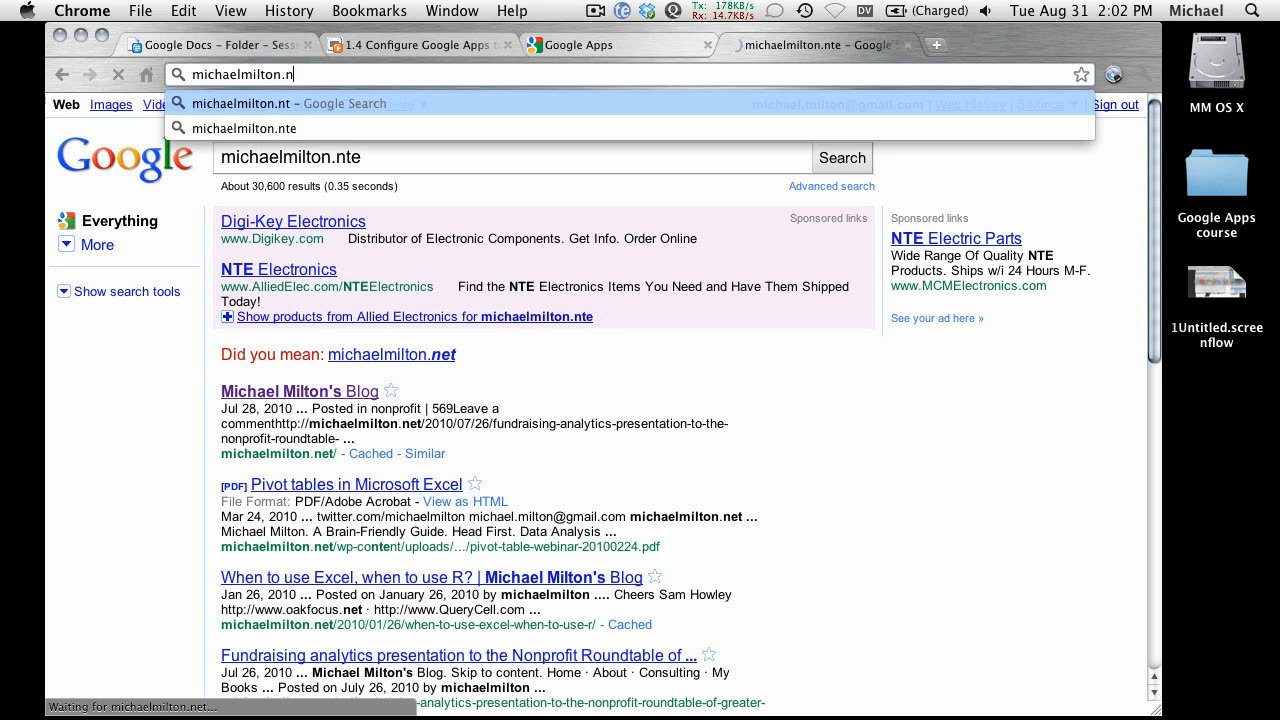
key("Return")
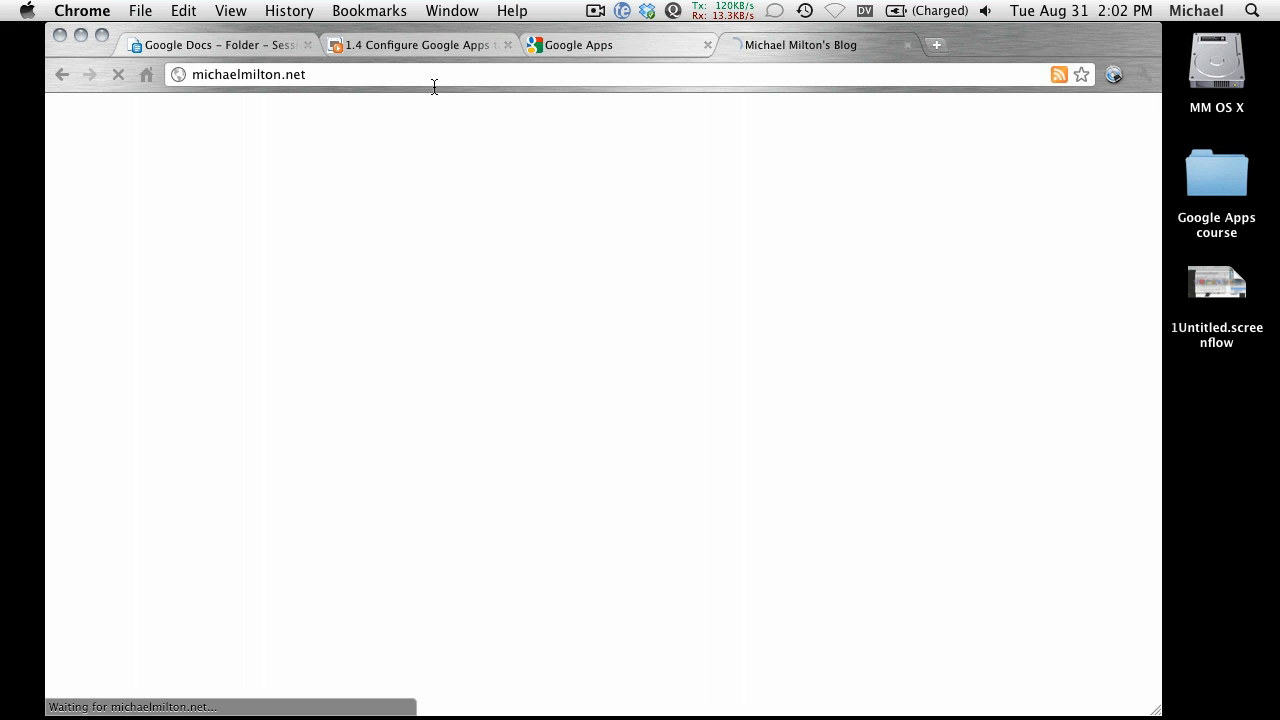
left_click(331, 74)
left_click(329, 78)
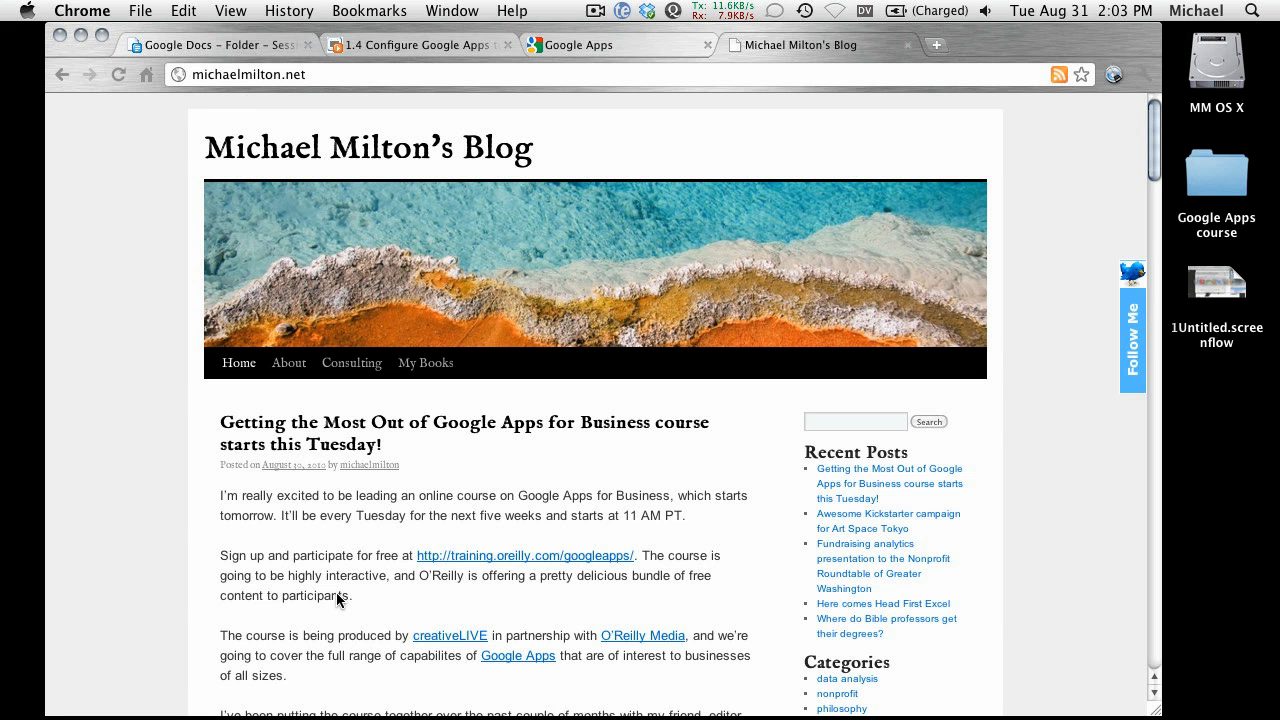
left_click(195, 76)
key("Return")
left_click(195, 76)
left_click(195, 76)
Return to the Google Apps control panel and open the Appearance page of the domain settings.
left_click(575, 46)
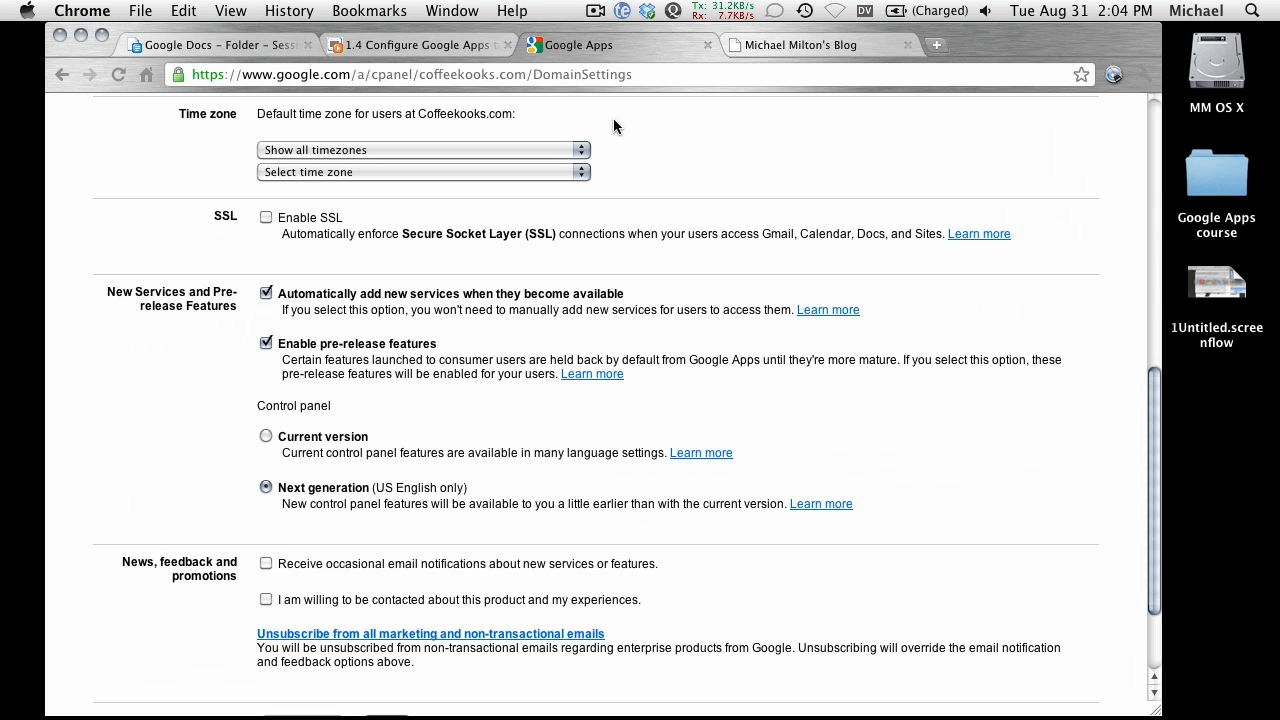
scroll(620, 430, "up", 5)
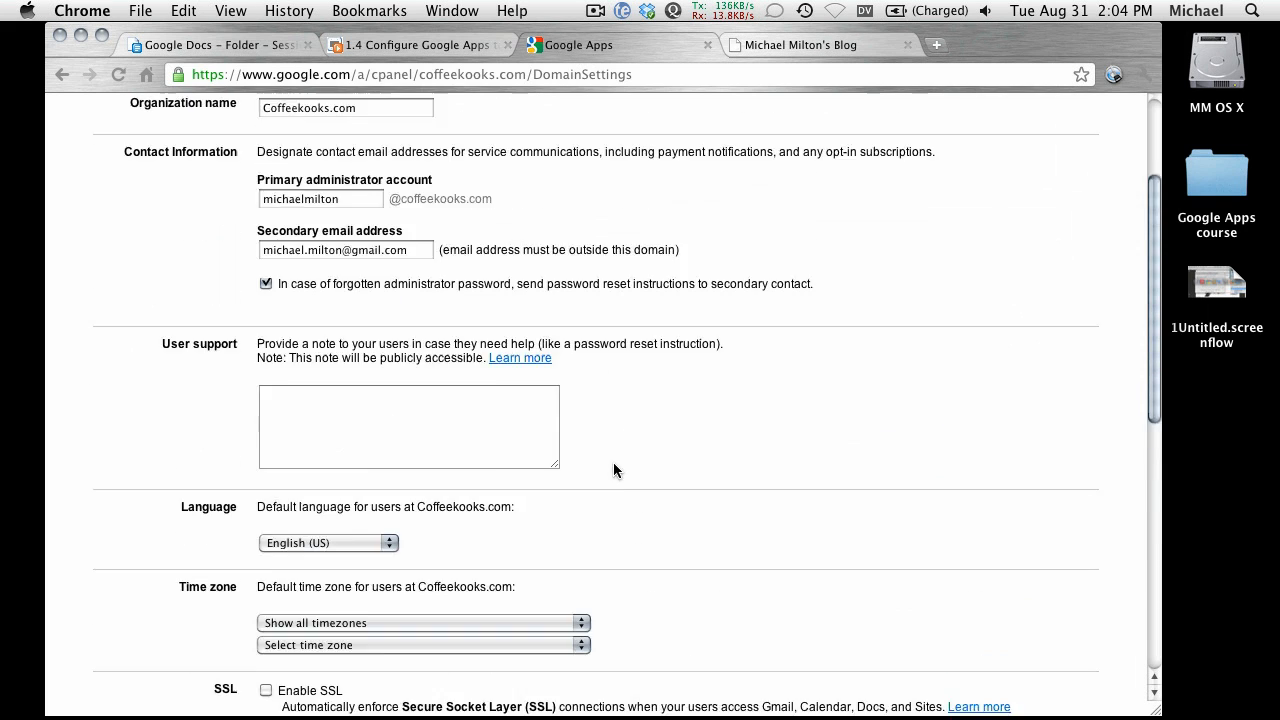
left_click(133, 178)
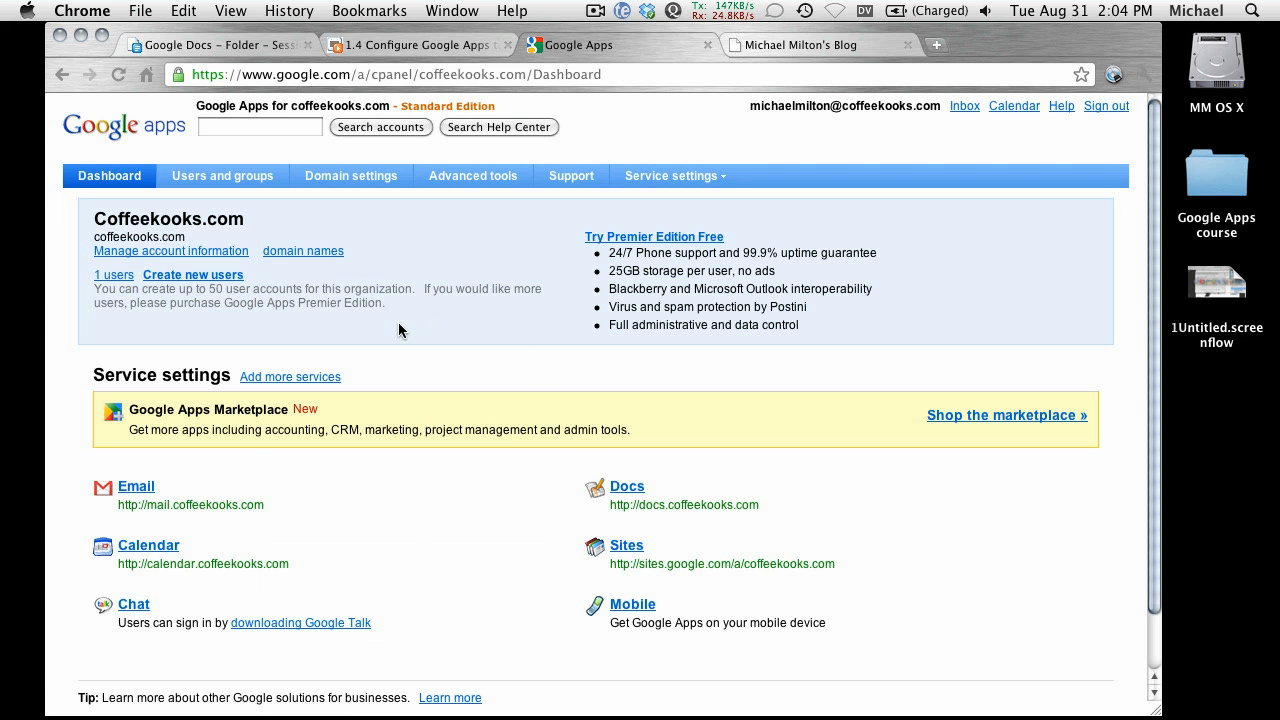
left_click(340, 178)
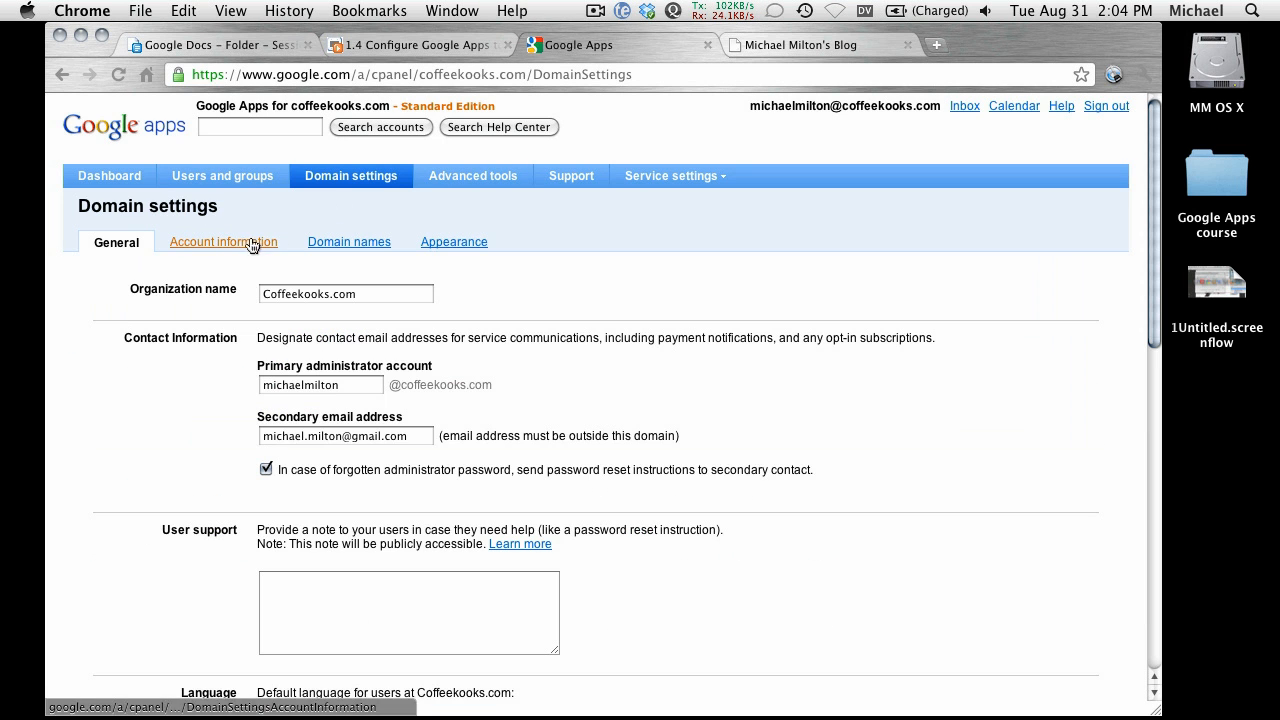
left_click(253, 243)
left_click(446, 248)
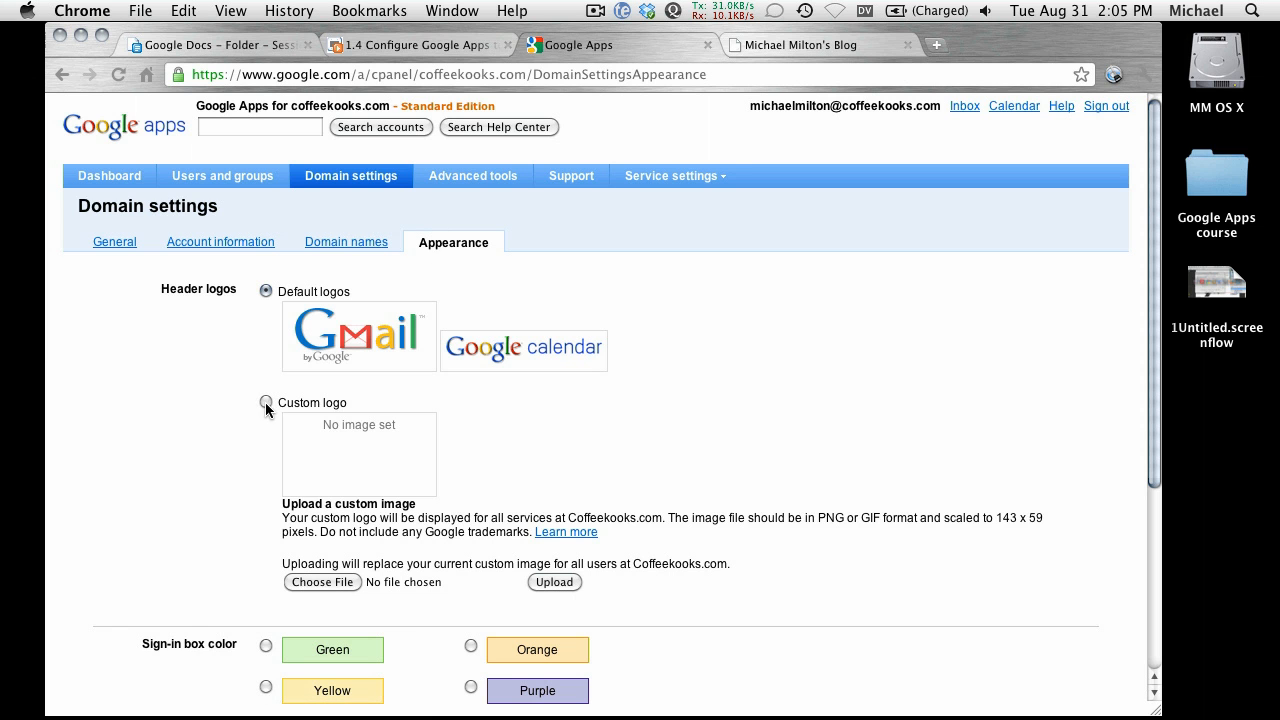
Select the Custom logo option, open and cancel the image file chooser, and look through the logo and sign-in box color settings.
scroll(240, 449, "down", 3)
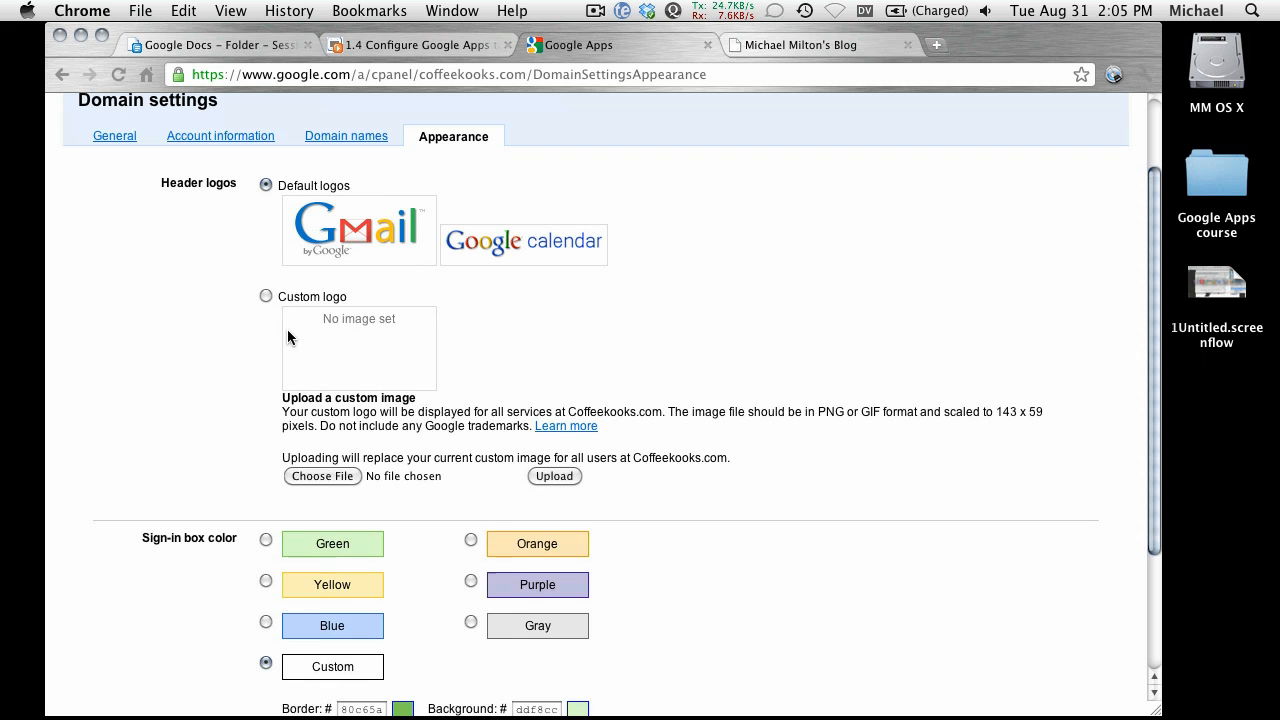
left_click(265, 296)
left_click(308, 477)
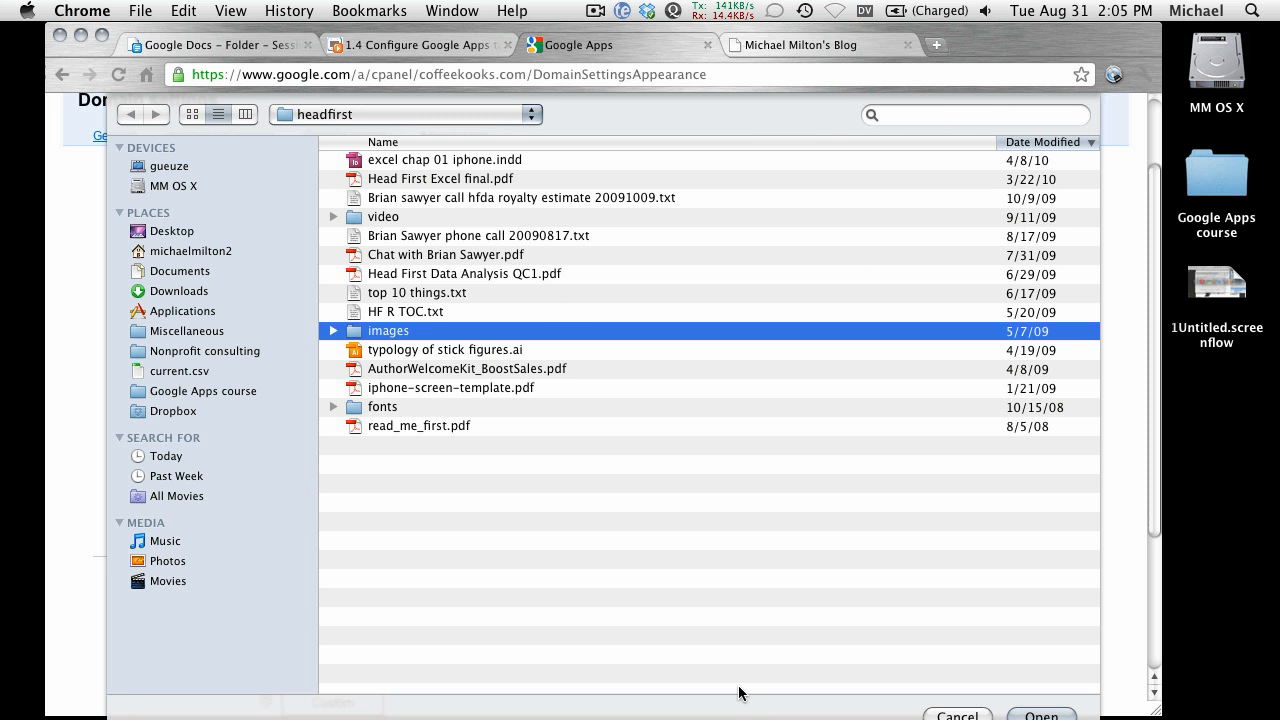
key("Escape")
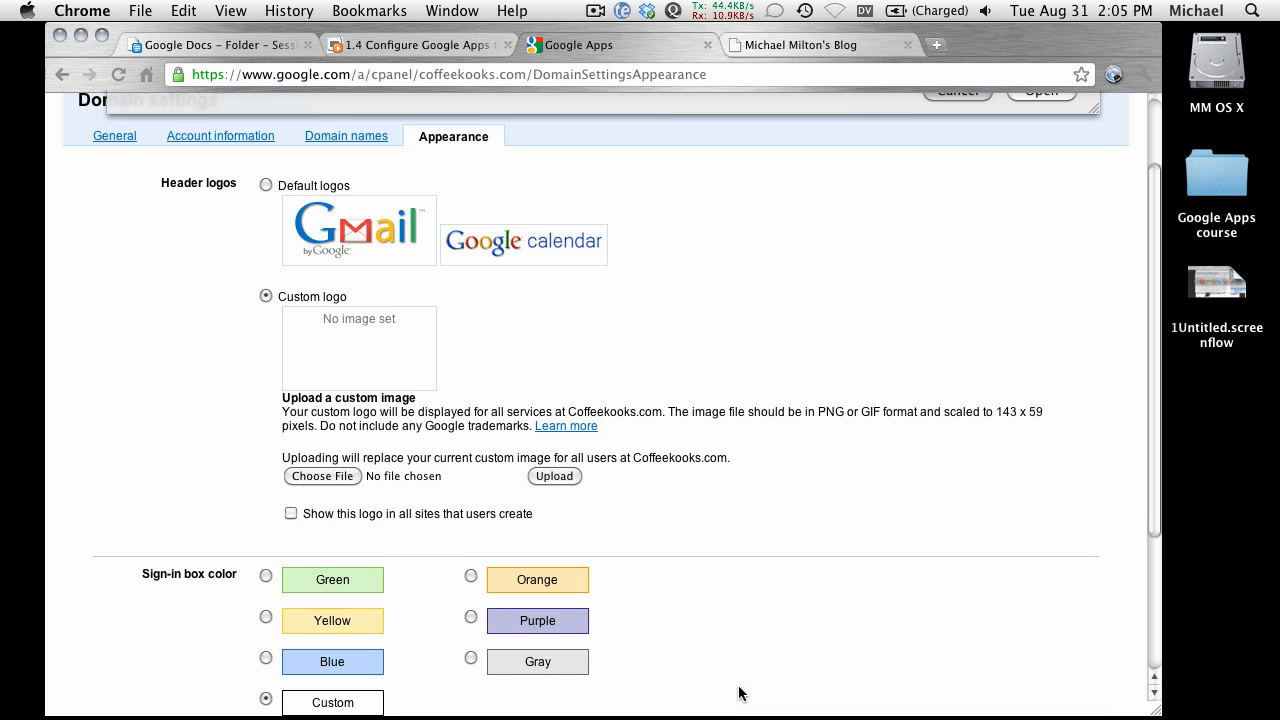
scroll(541, 415, "up", 3)
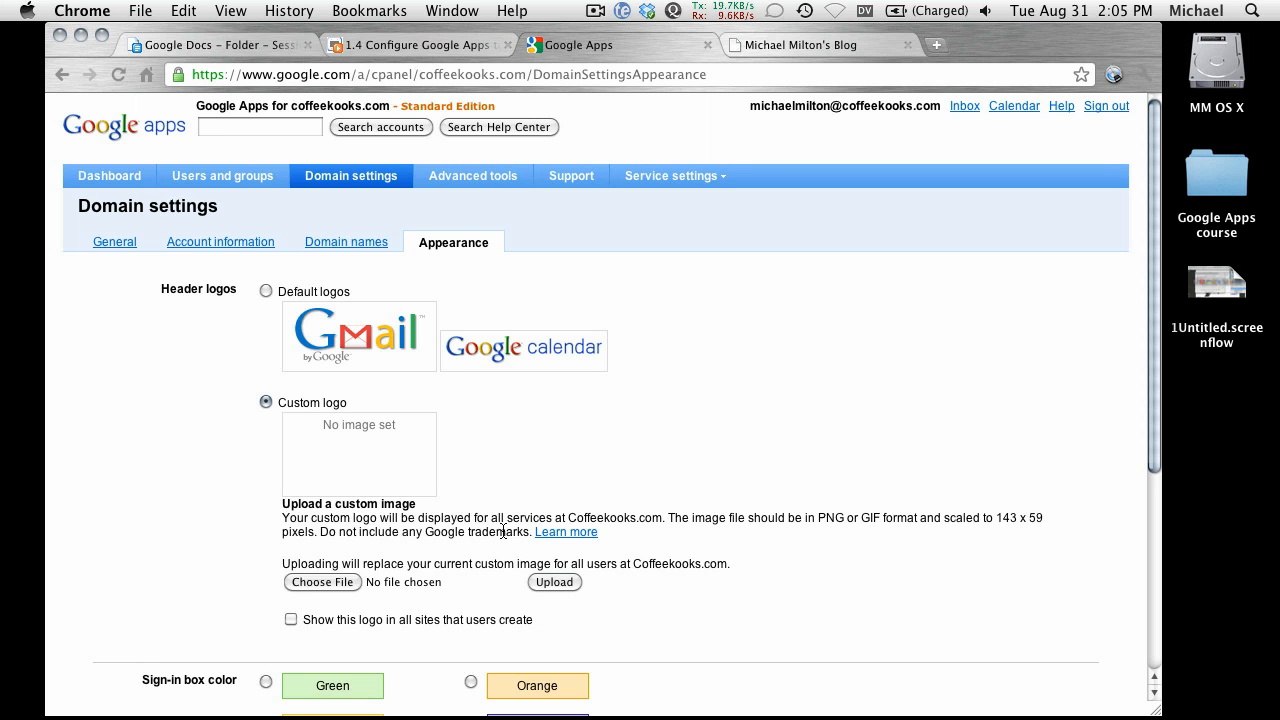
scroll(364, 662, "down", 5)
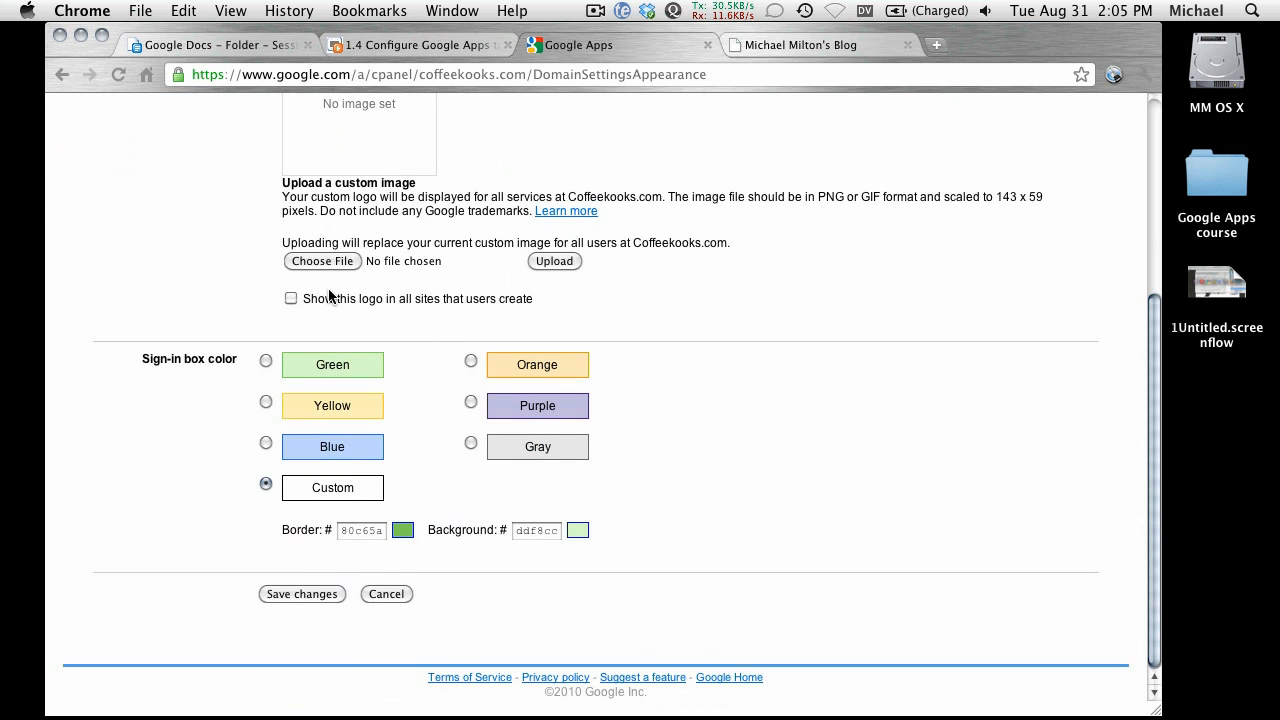
scroll(345, 360, "up", 3)
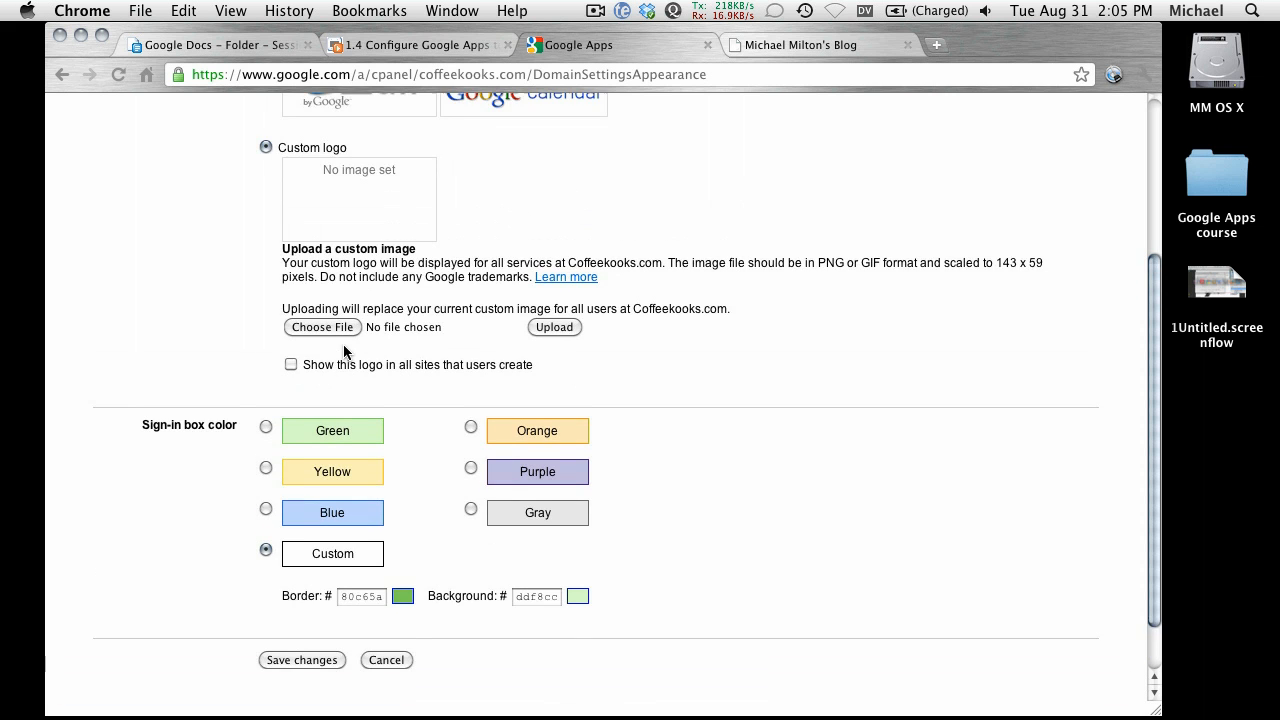
scroll(378, 452, "up", 3)
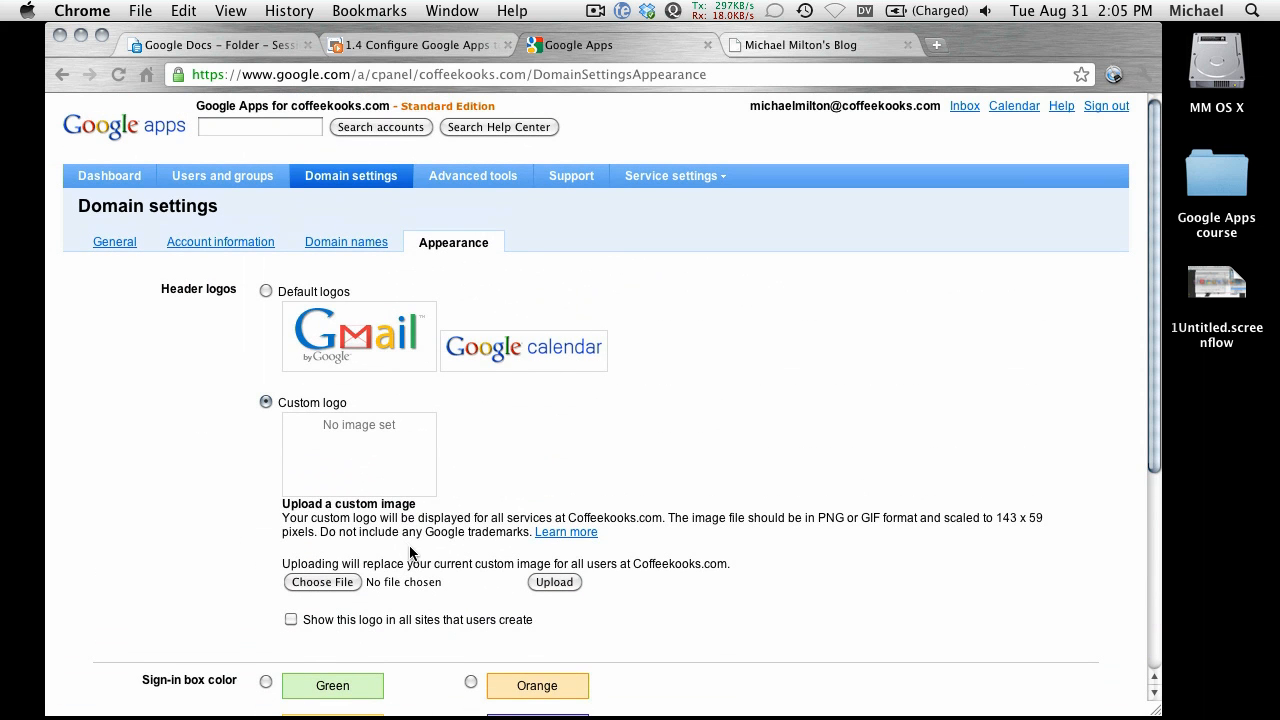